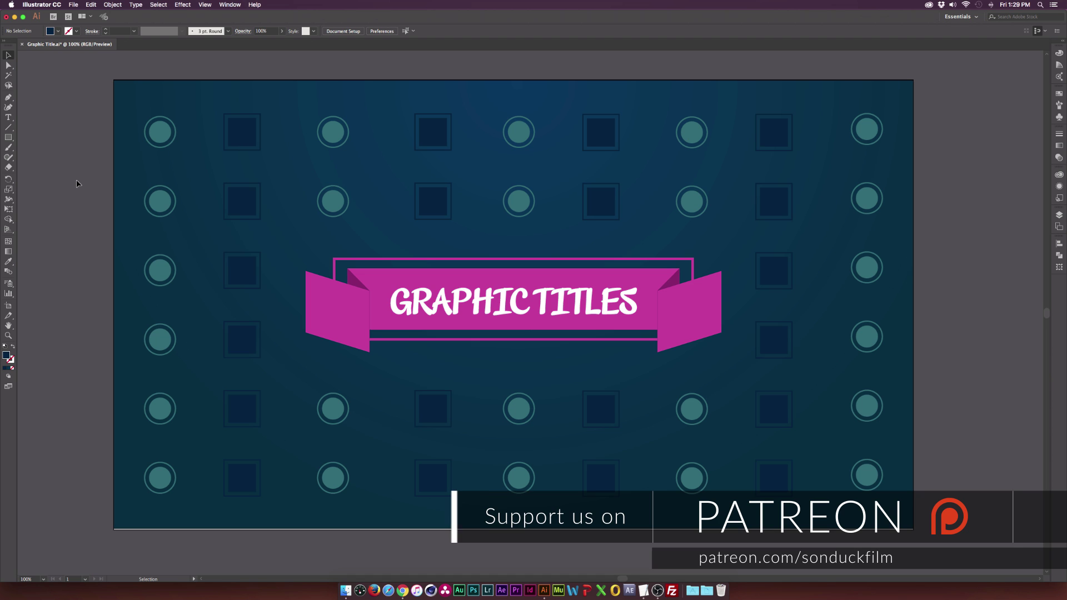
Step: Create a new landscape document of 1920 x 1080 pixels with one artboard in RGB color mode
click(71, 5)
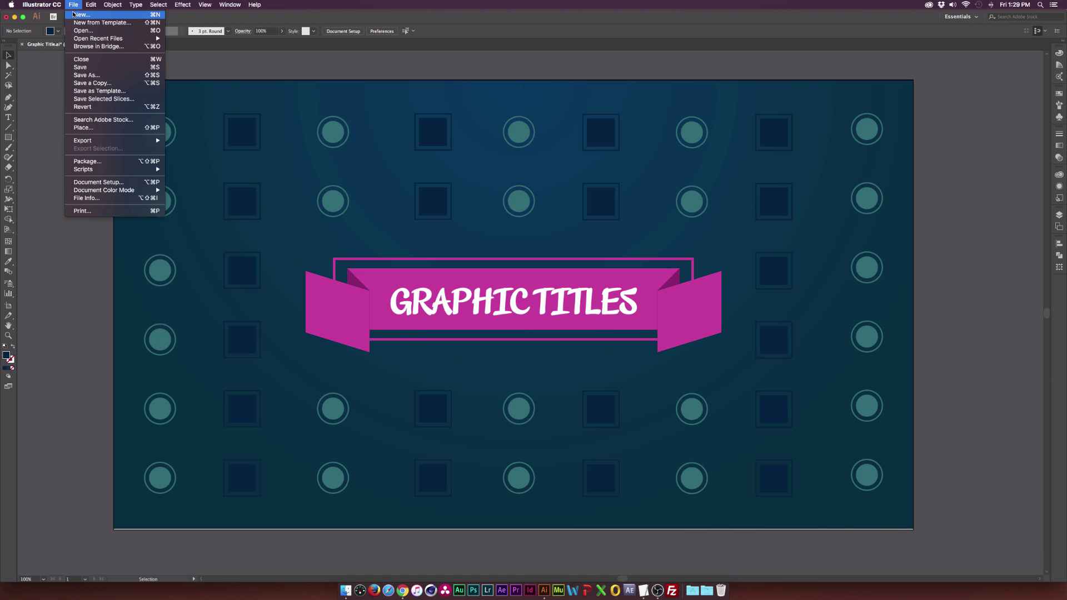
click(73, 14)
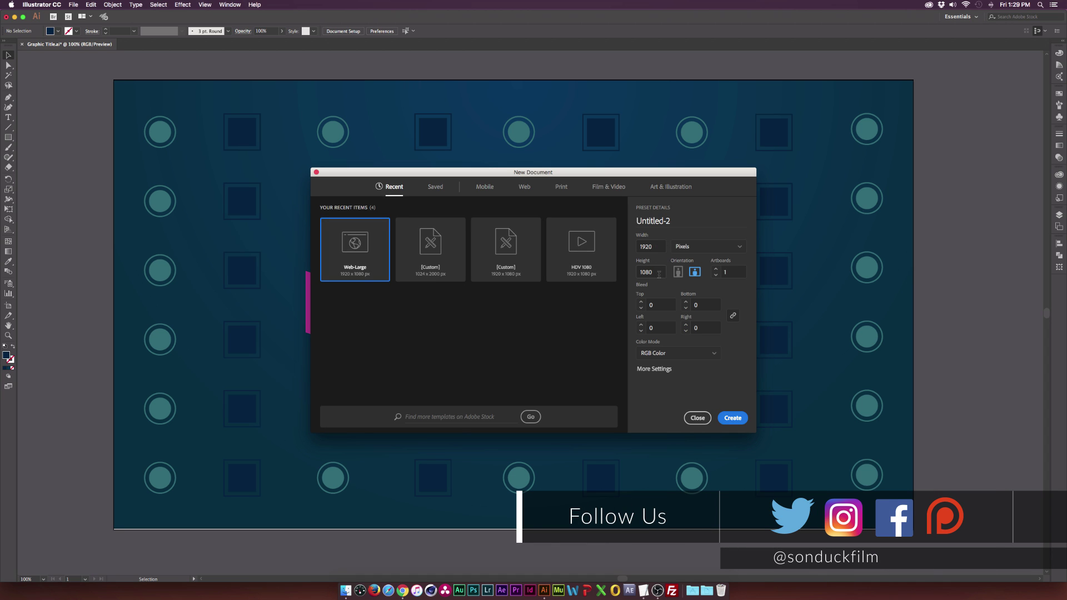
click(729, 248)
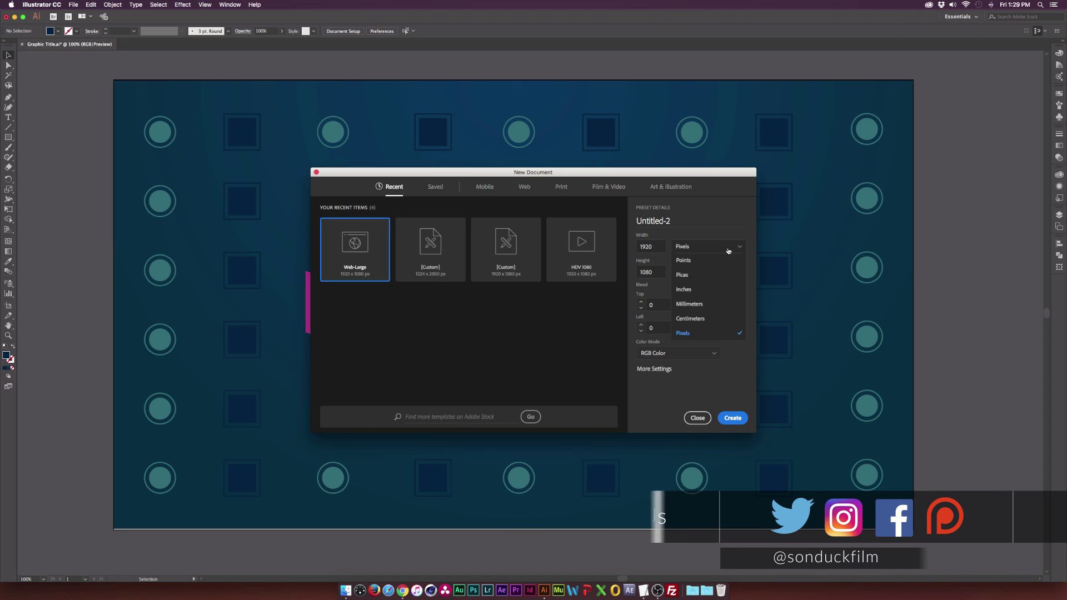
click(687, 334)
click(714, 358)
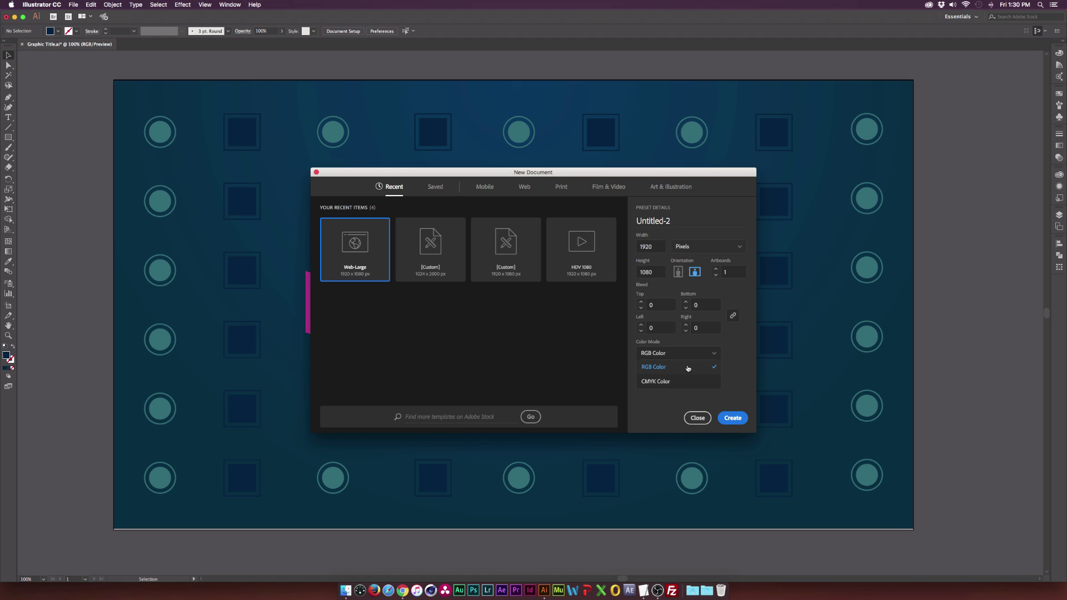
click(660, 382)
click(729, 419)
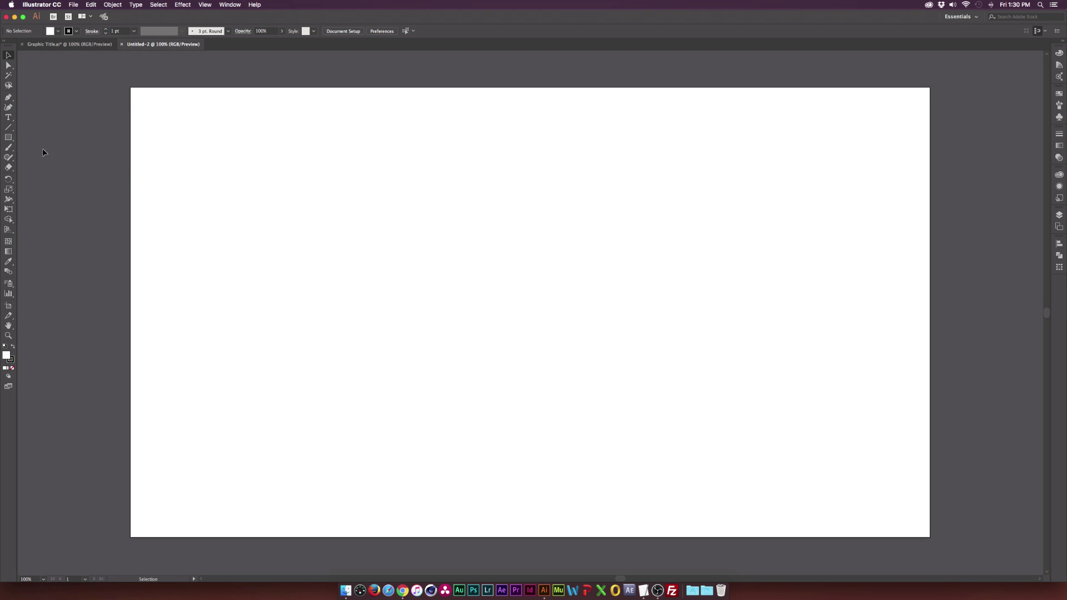
Step: Draw a 1920 x 1080 px rectangle that covers the whole artboard as the background
click(8, 137)
drag(129, 88, 929, 537)
key(v)
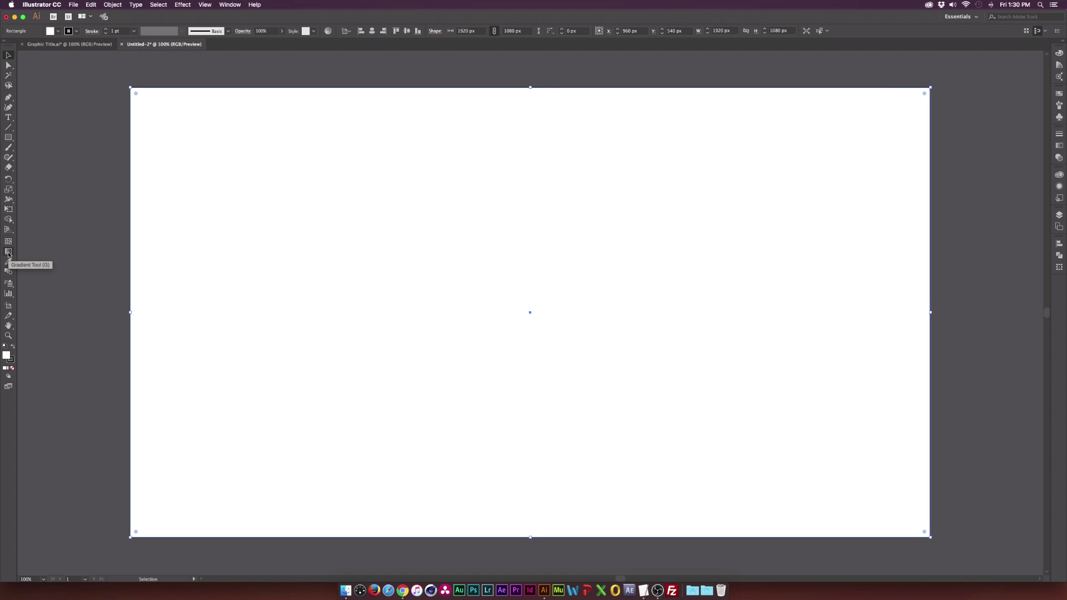
Step: Fill the background rectangle with a white-to-black linear gradient and set its angle to -90°
click(8, 253)
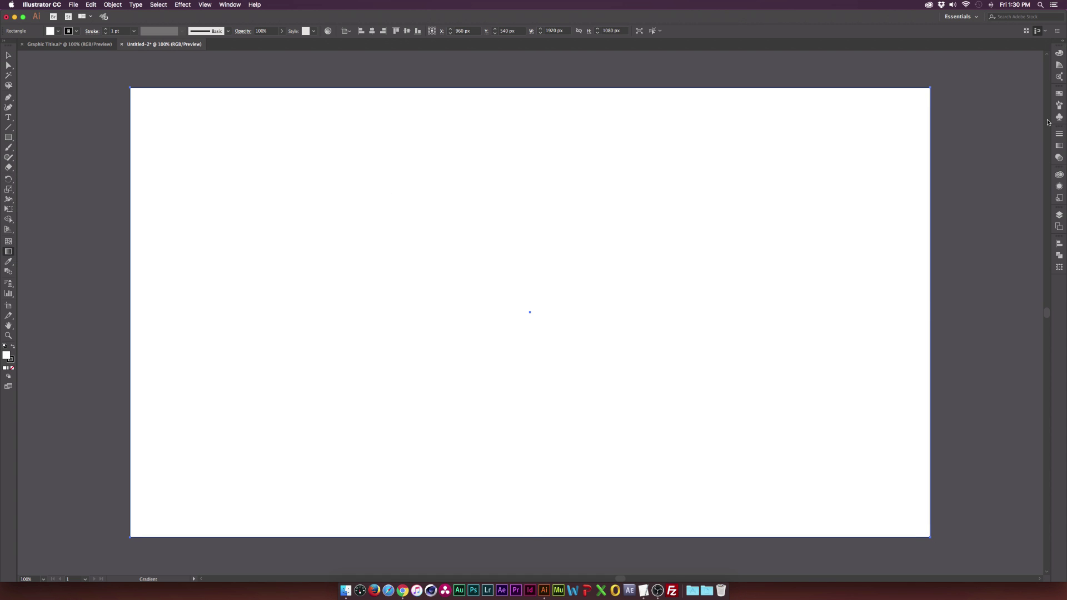
click(1060, 147)
click(970, 194)
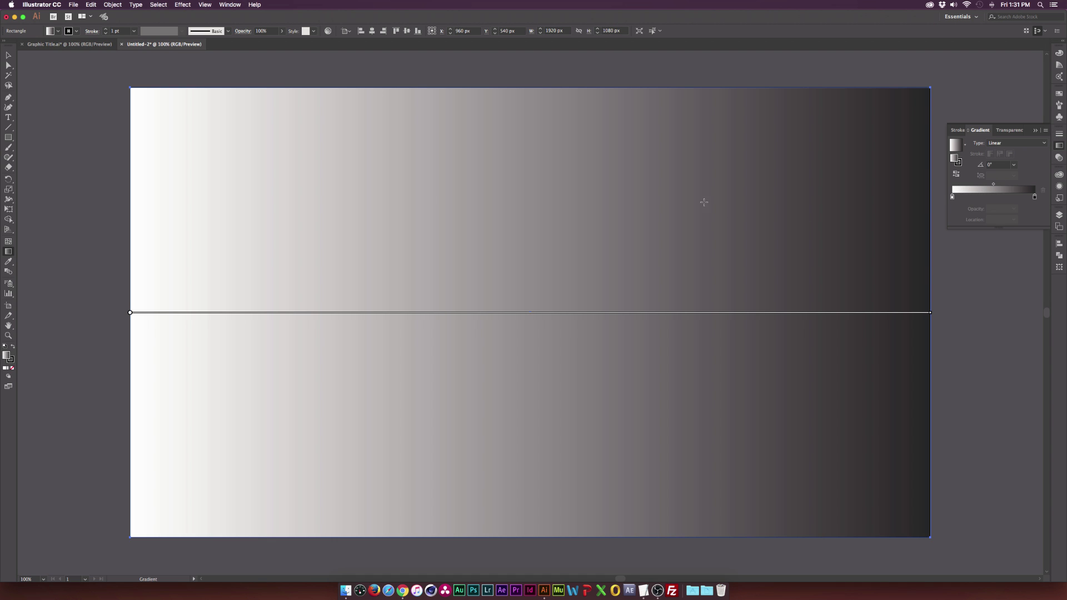
click(1014, 165)
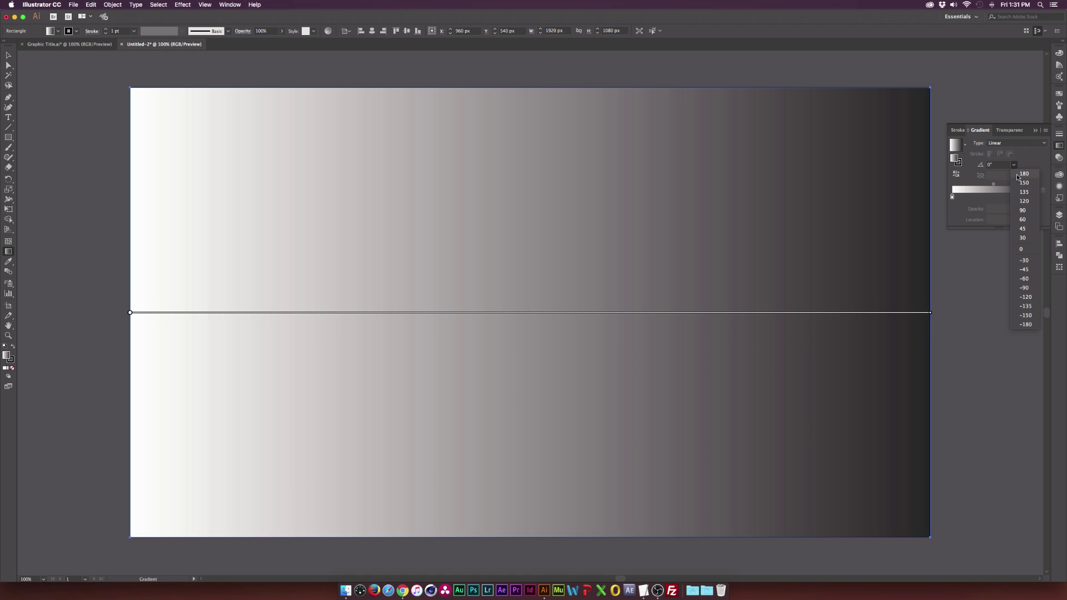
click(1026, 288)
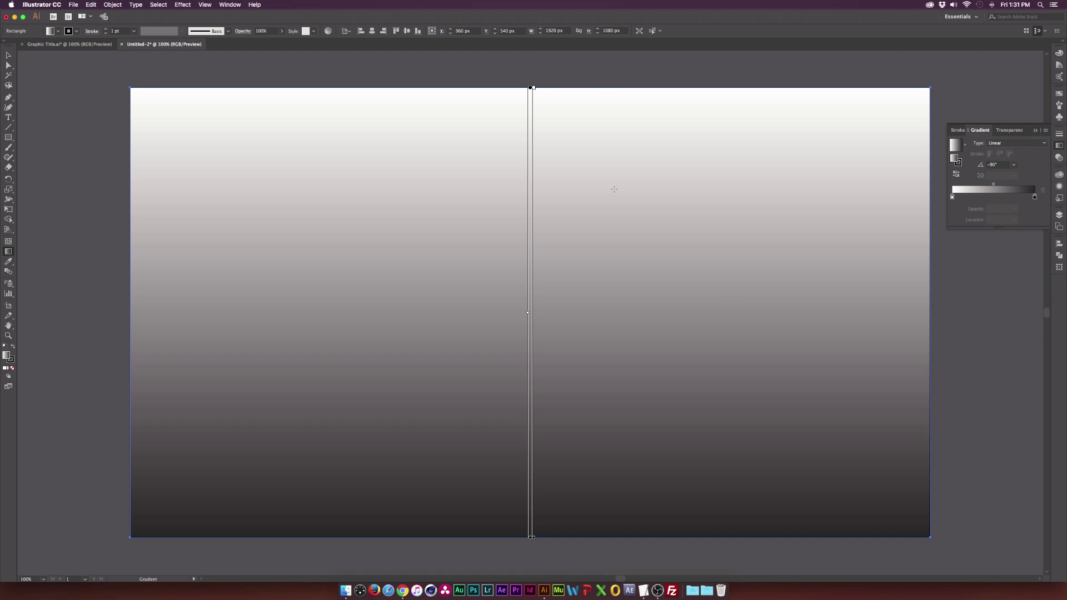
Step: Switch the rectangle's gradient to Radial and redraw it with its center at the middle of the upper edge
click(1009, 144)
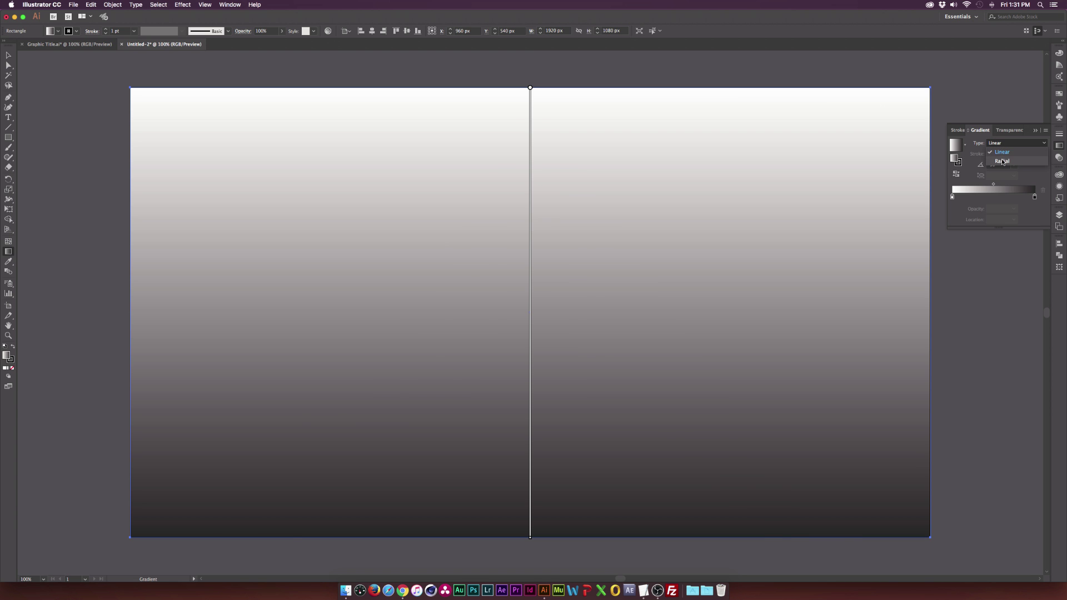
click(1002, 159)
mouse_move(531, 307)
mouse_down()
mouse_move(531, 319)
mouse_move(527, 91)
mouse_up()
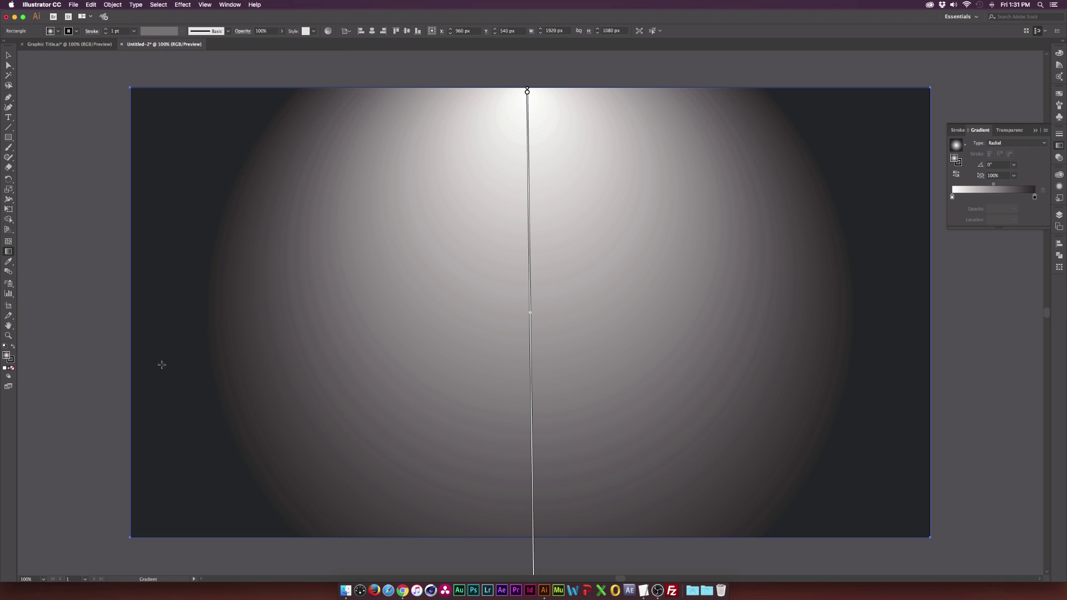
key(v)
Step: Try the indigo 2e3192 swatch on the gradient's white starting stop
click(952, 197)
double_click(953, 197)
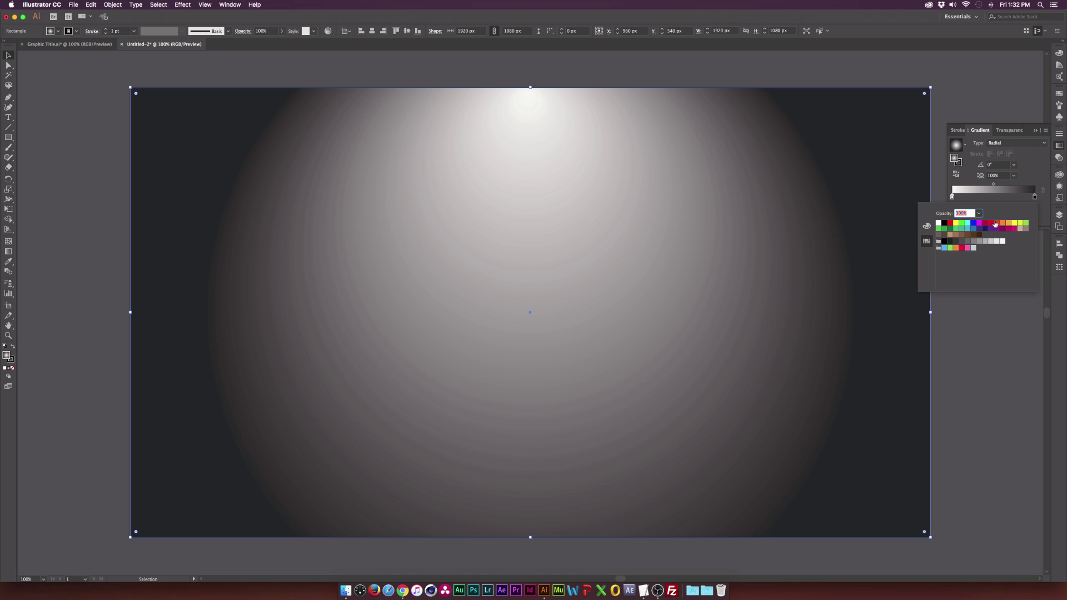
click(927, 225)
drag(966, 233, 964, 228)
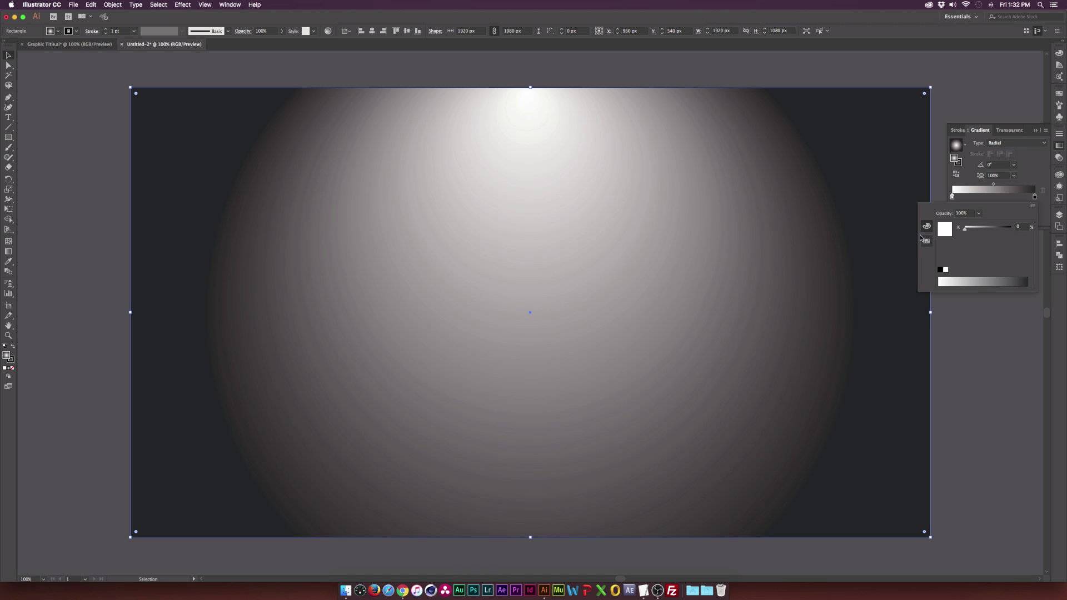
click(926, 241)
click(926, 227)
click(926, 241)
click(979, 230)
click(926, 227)
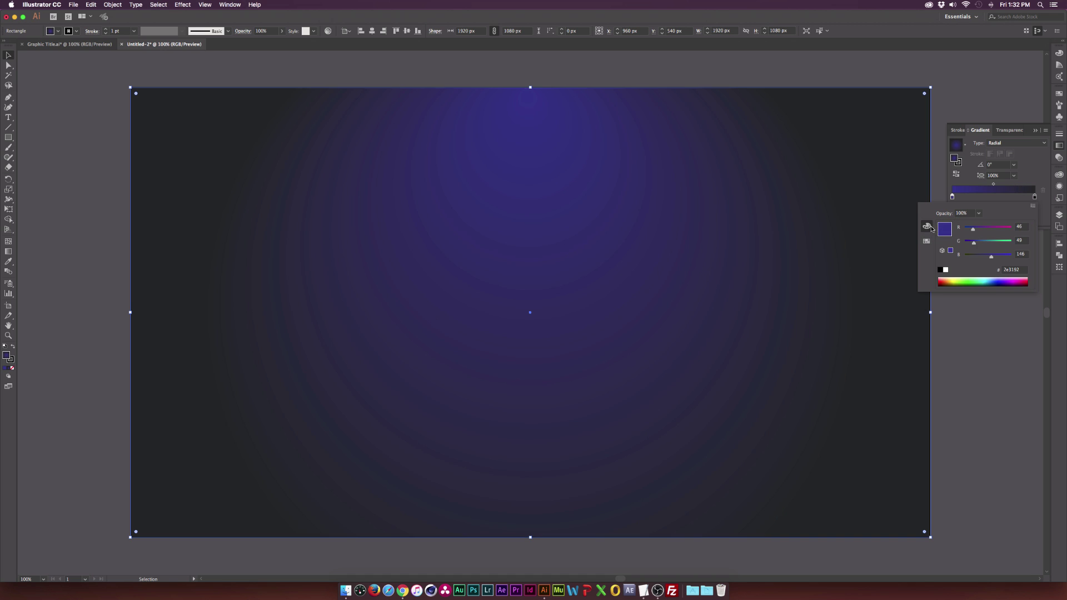
click(1022, 270)
click(926, 242)
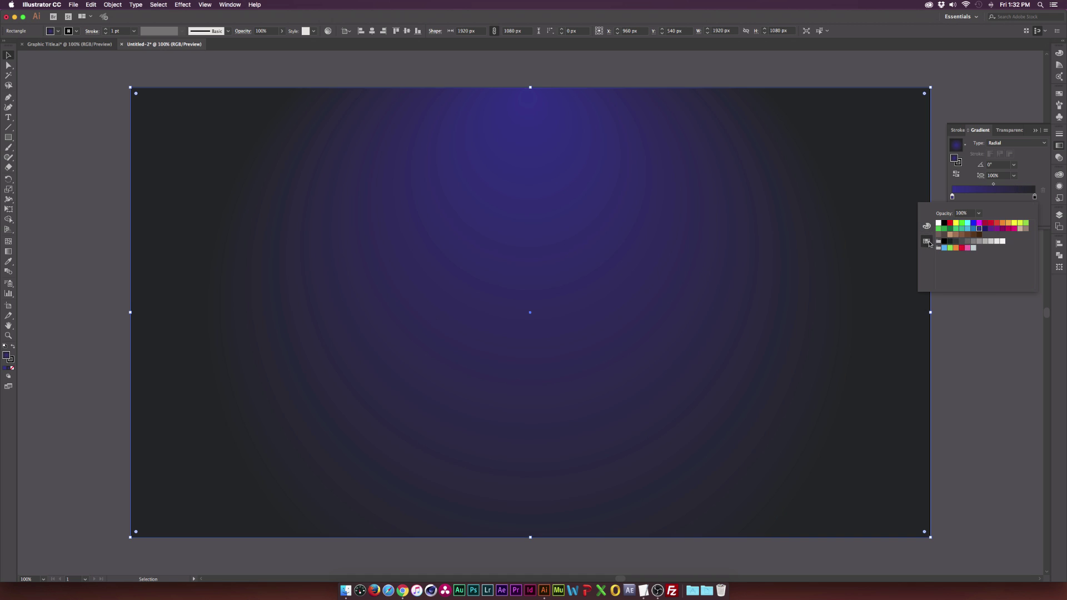
click(968, 338)
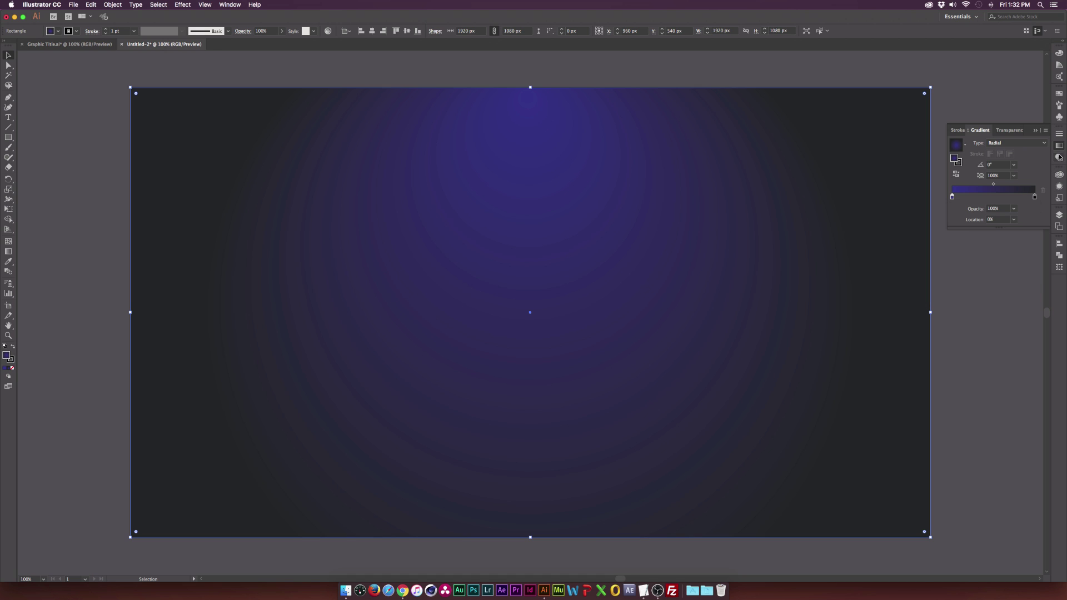
Step: With nothing selected, set the fill color to 003366 and the stroke to none
click(1060, 146)
click(81, 211)
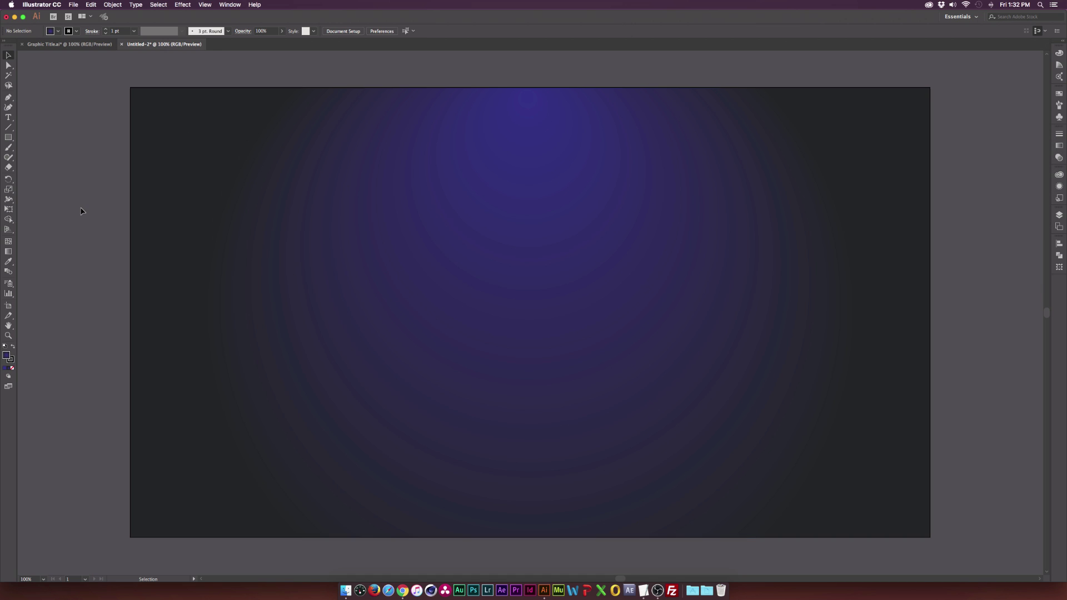
double_click(9, 357)
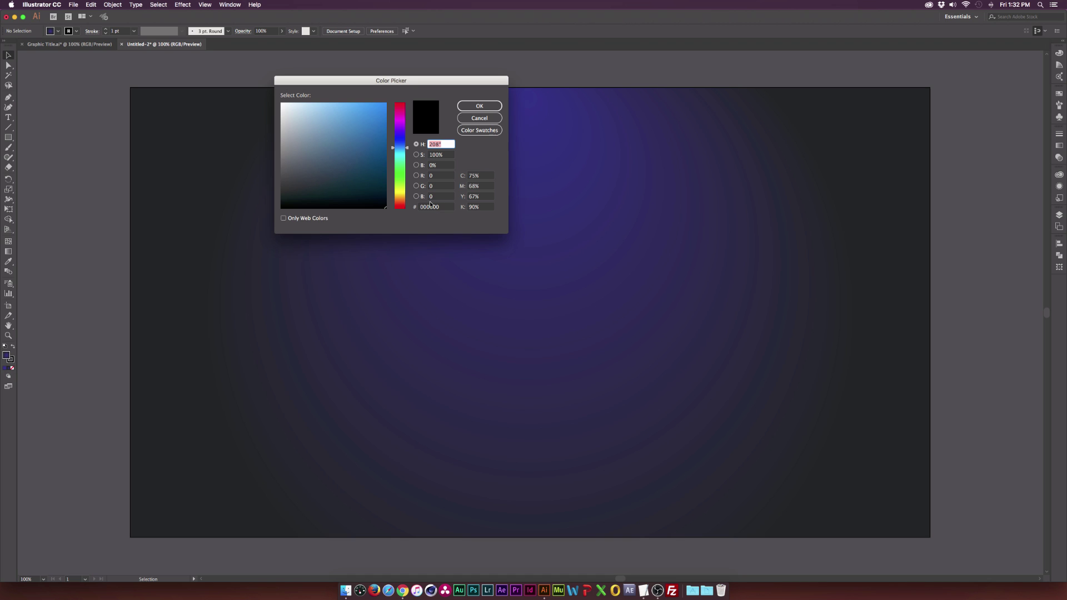
click(444, 208)
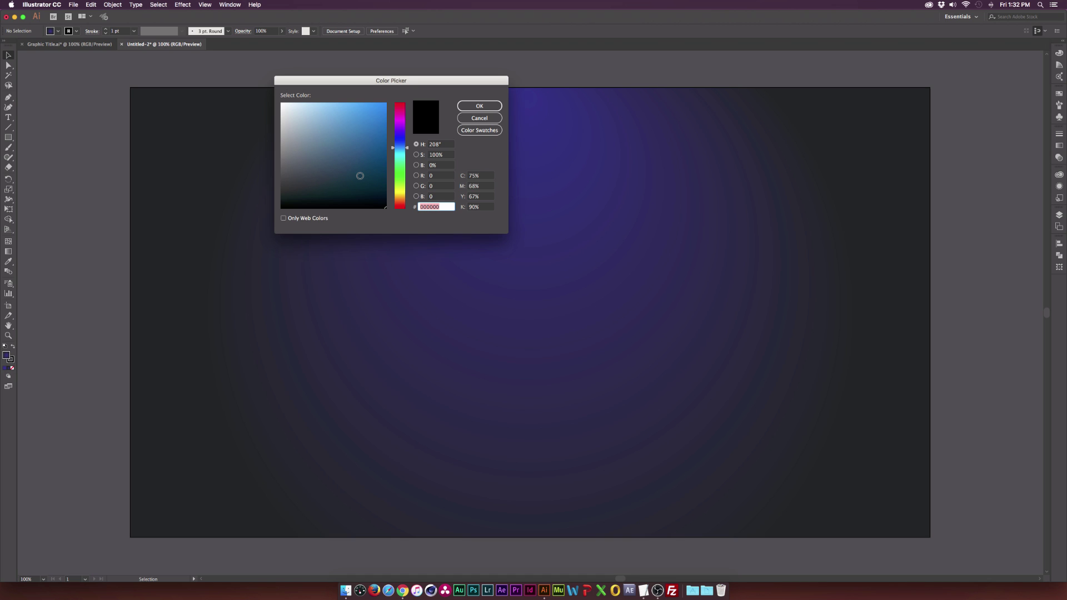
text(003366)
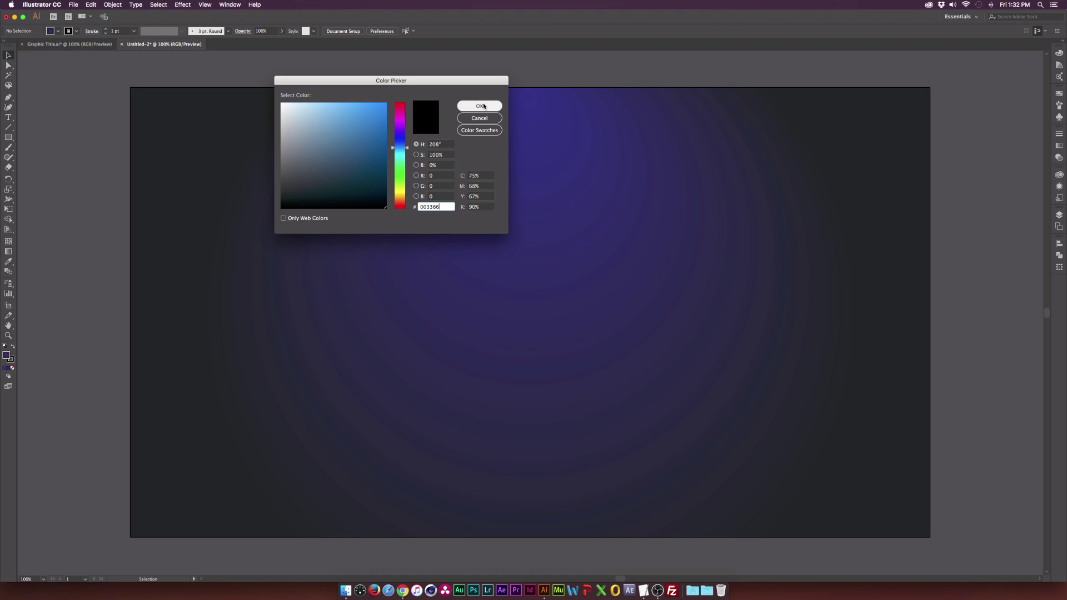
click(477, 111)
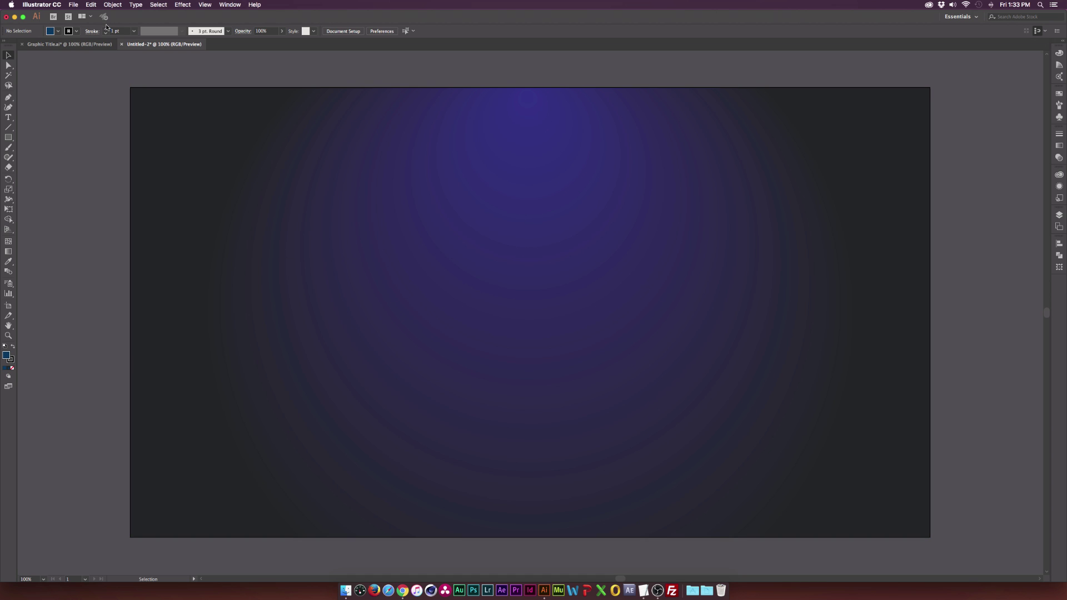
key(/)
Step: Show the swatches and save the current fill as a new RGB swatch named R=0 G=51 B=102
click(245, 2)
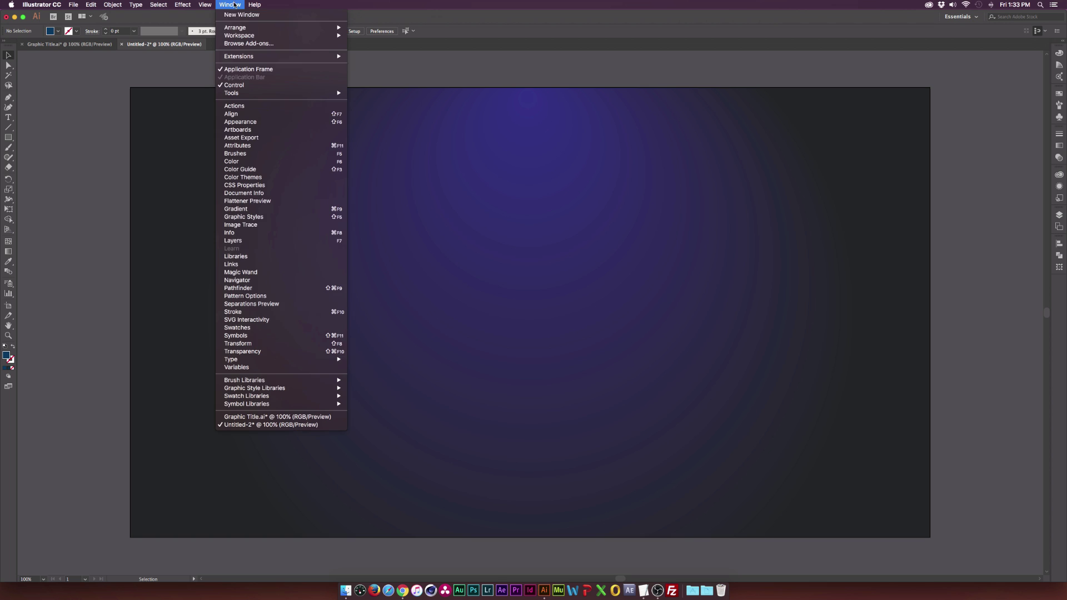
click(246, 328)
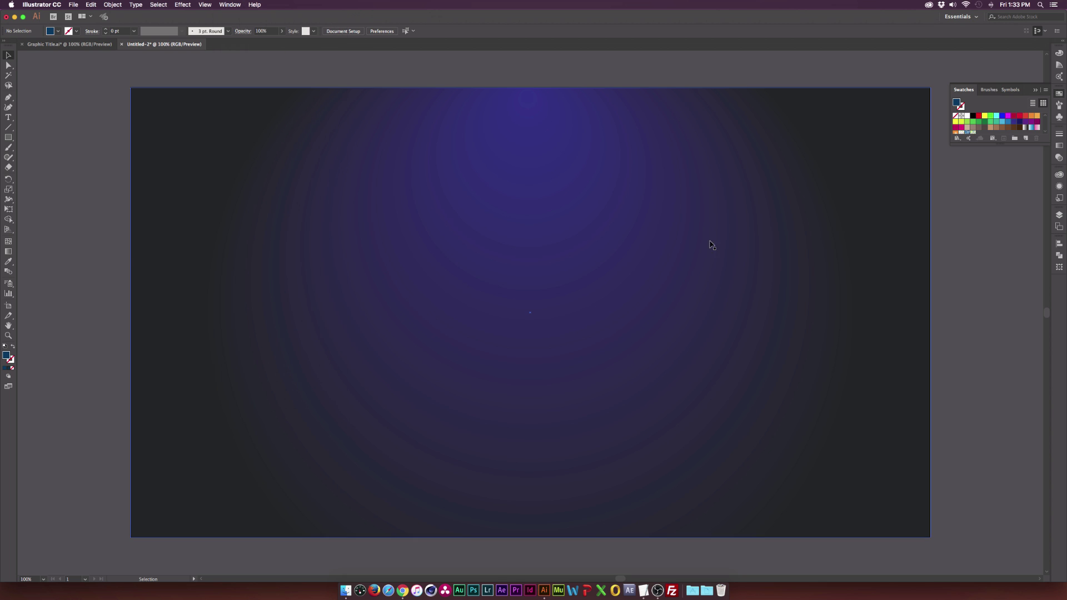
click(1026, 138)
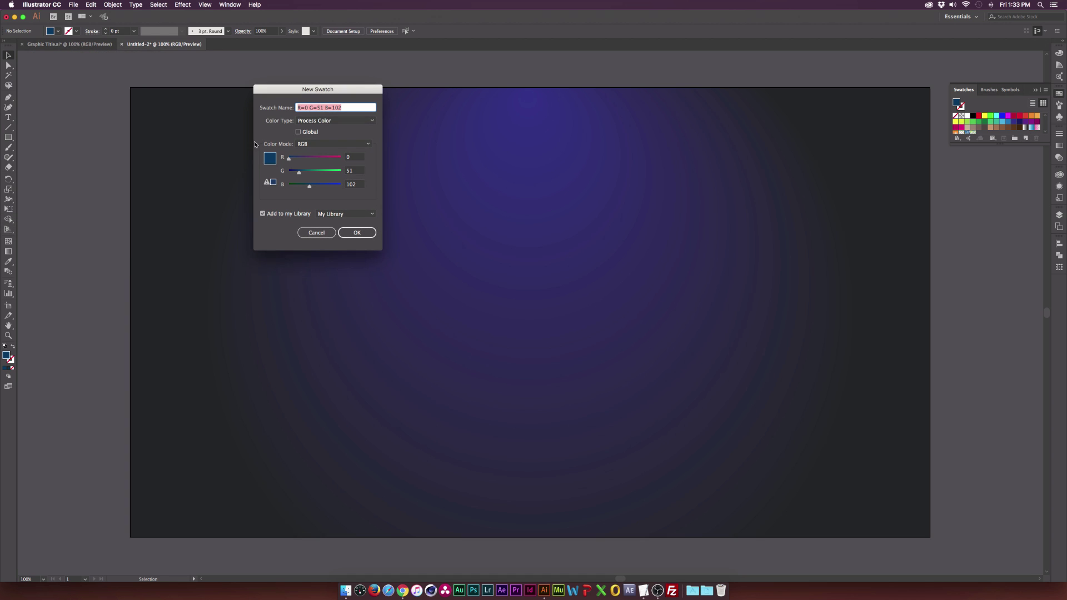
click(357, 232)
click(979, 135)
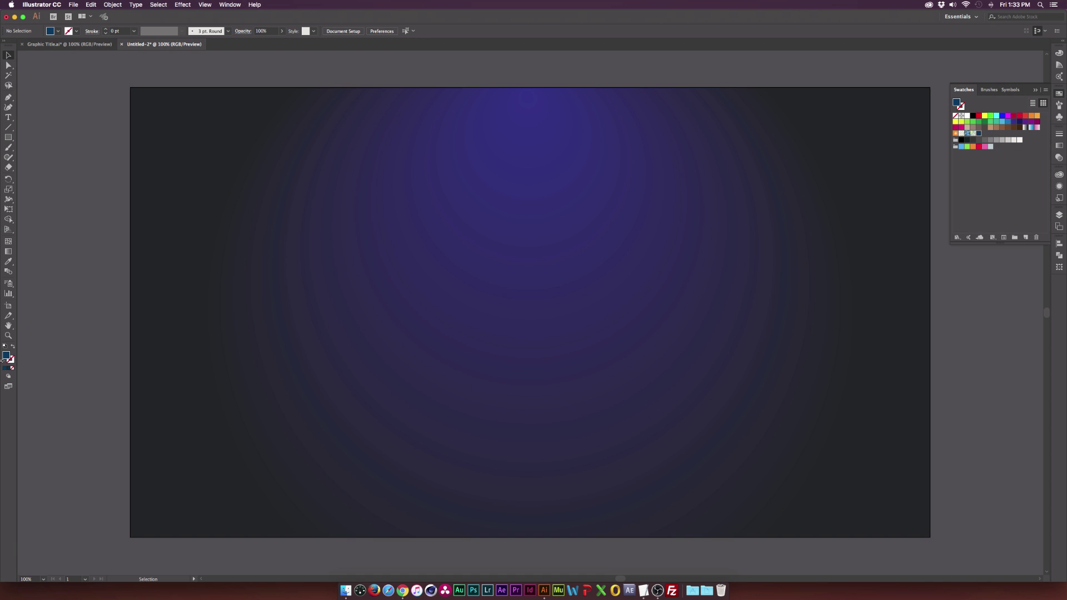
Step: Set the fill color to 032644 and save it as a new swatch named R=3 G=38 B=68
double_click(7, 357)
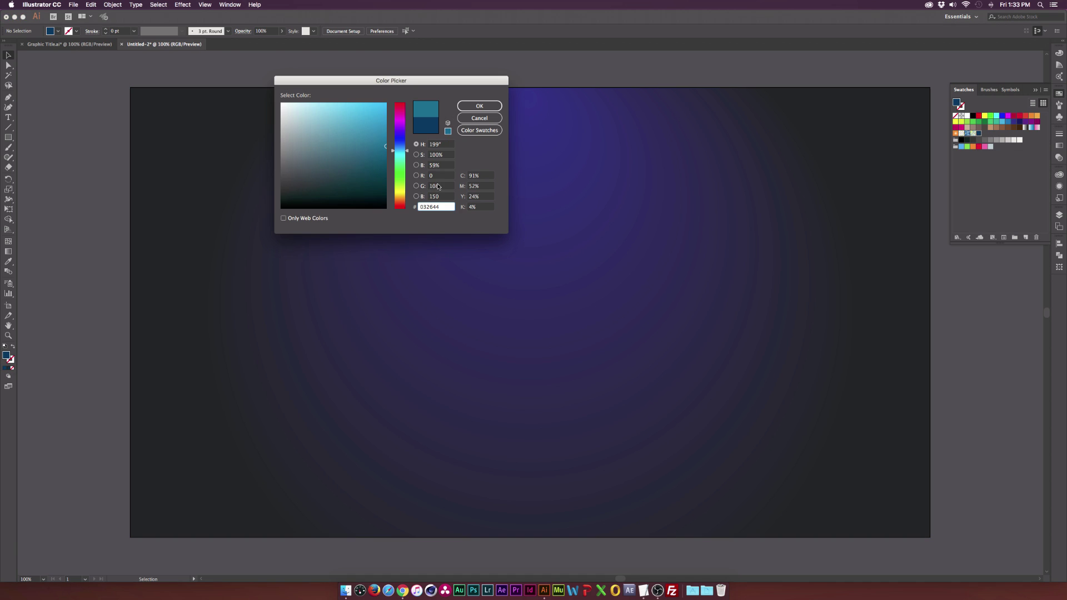
click(479, 106)
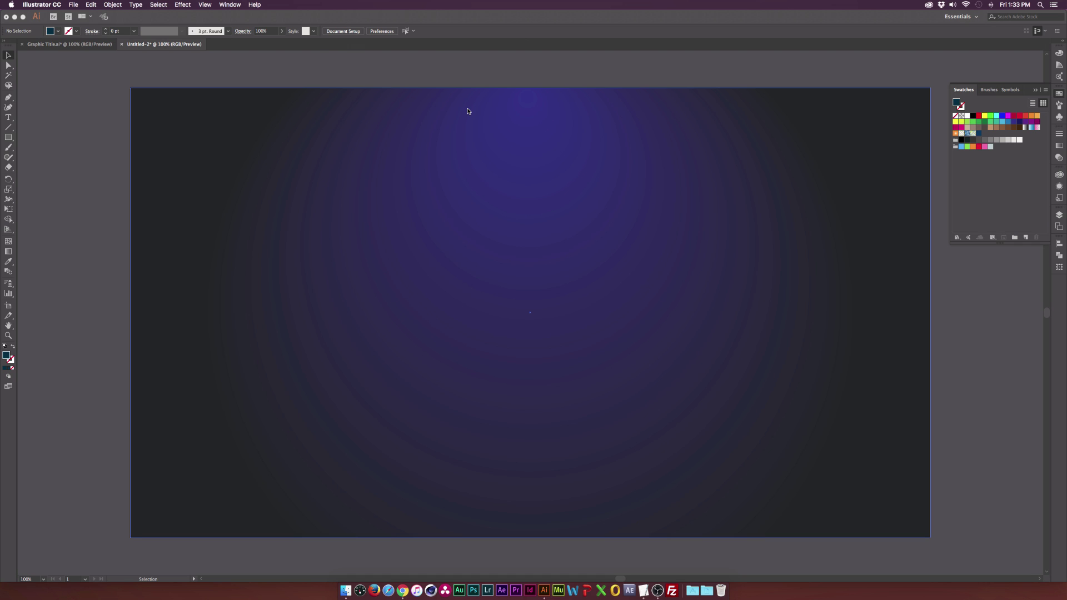
click(1025, 237)
click(344, 232)
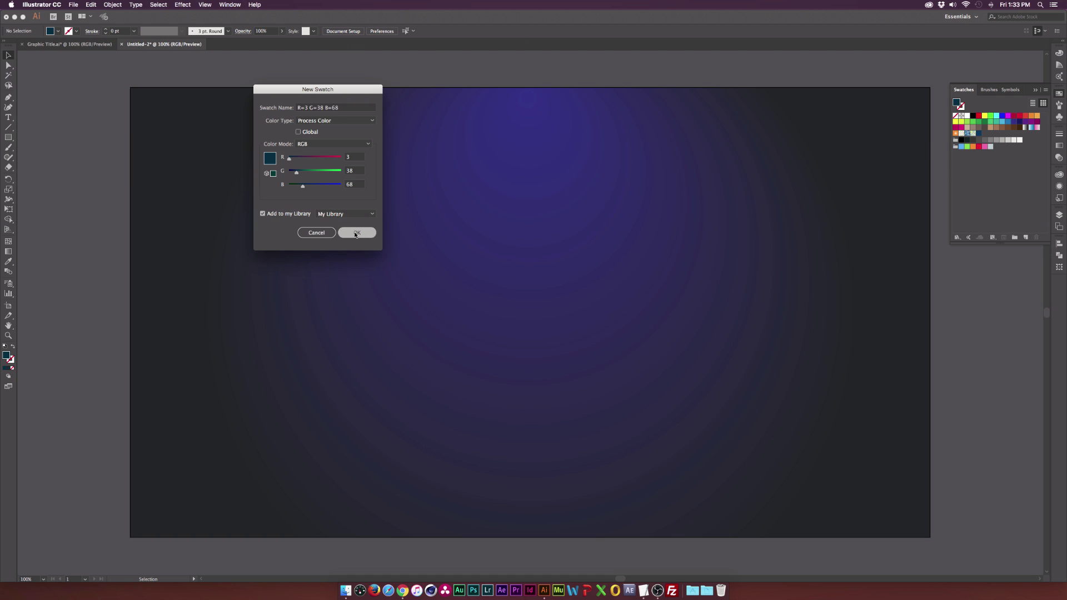
click(1058, 93)
click(989, 137)
Step: Recolor the background rectangle's radial gradient with the R=0 G=51 B=102 swatch at the center and R=3 G=38 B=68 at the outer stop
click(572, 265)
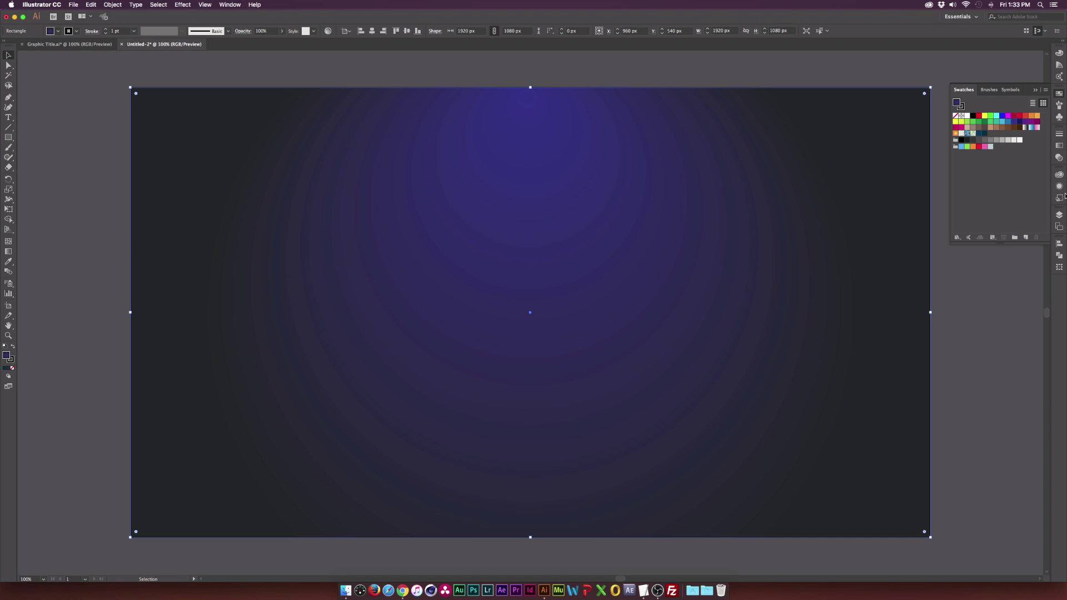
click(1060, 145)
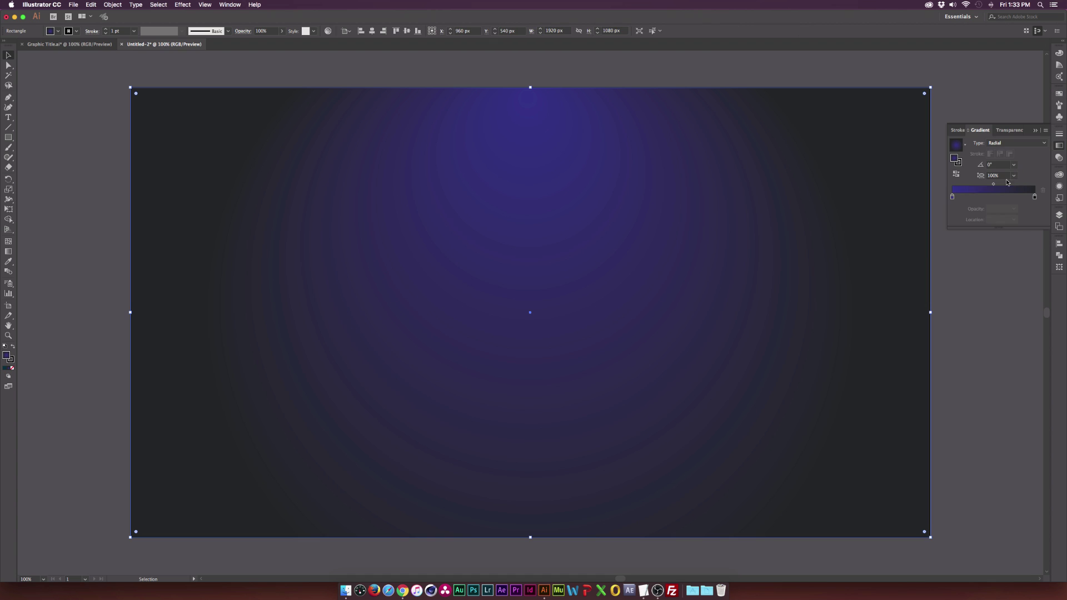
double_click(952, 197)
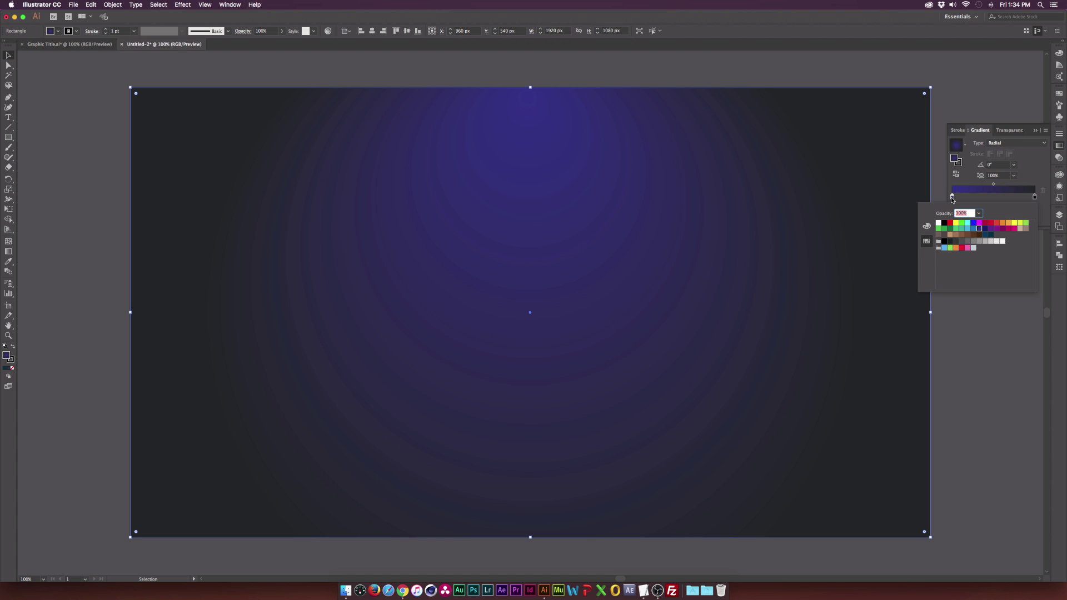
click(986, 234)
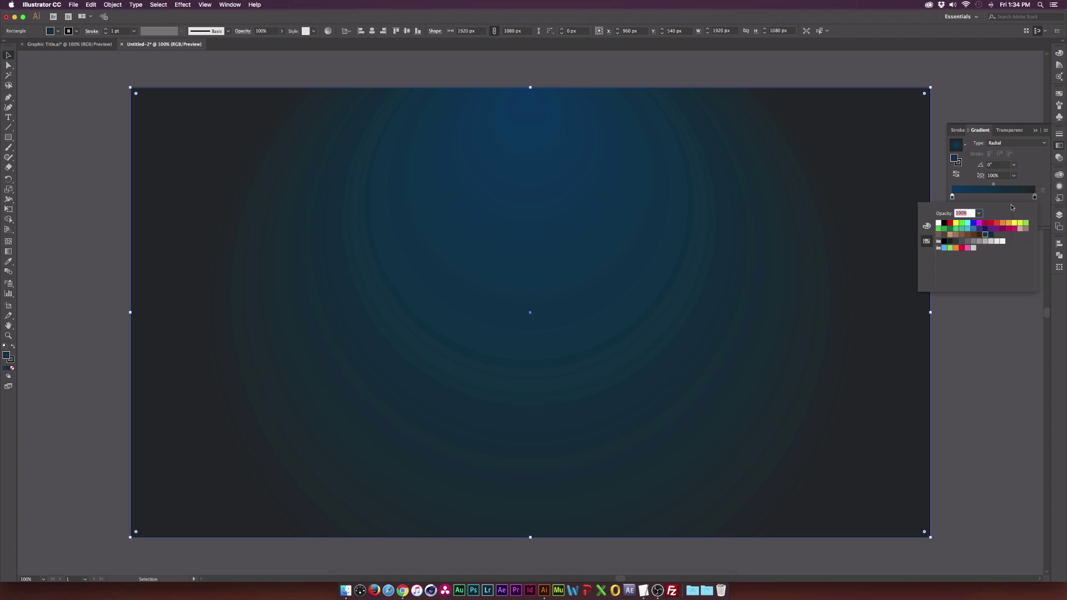
double_click(1035, 198)
click(990, 236)
scroll(481, 316, down, 2)
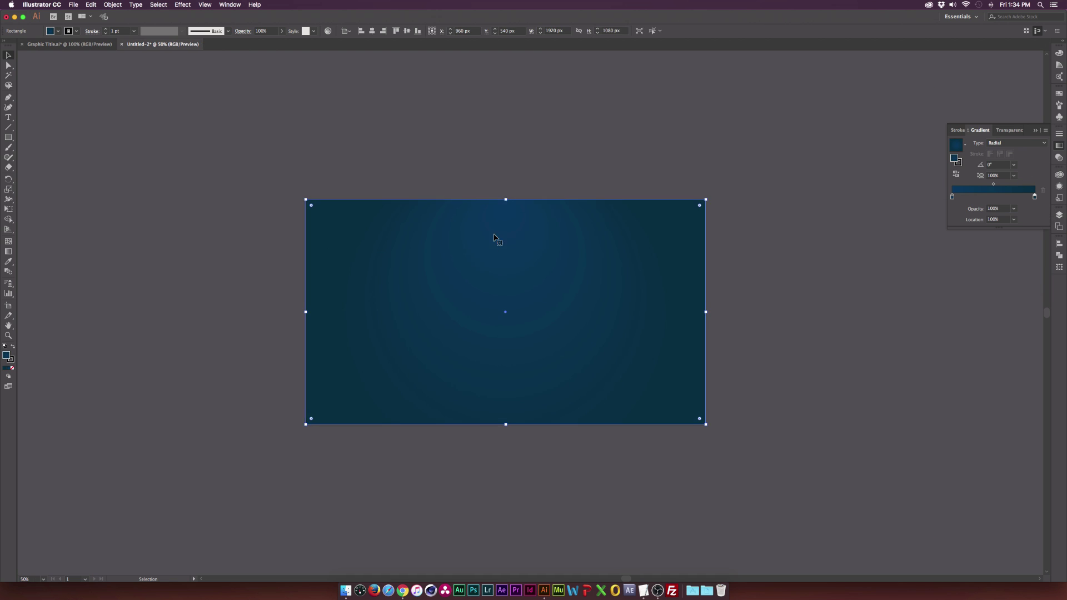
click(248, 355)
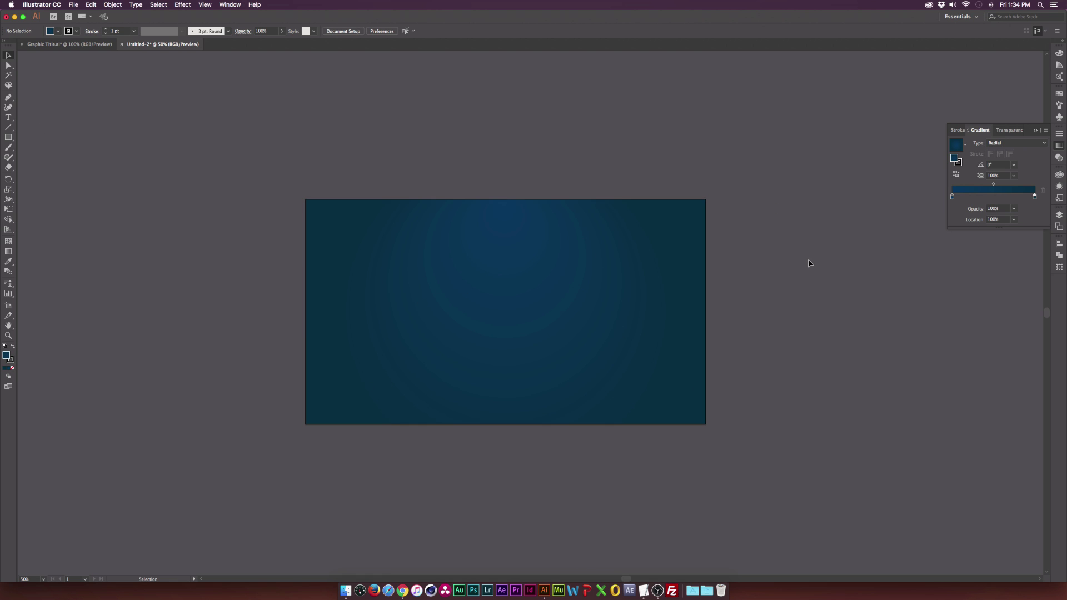
Step: Add the point text "Graphic Titles" near the center of the artboard
key(super+0)
click(85, 114)
click(44, 110)
click(15, 117)
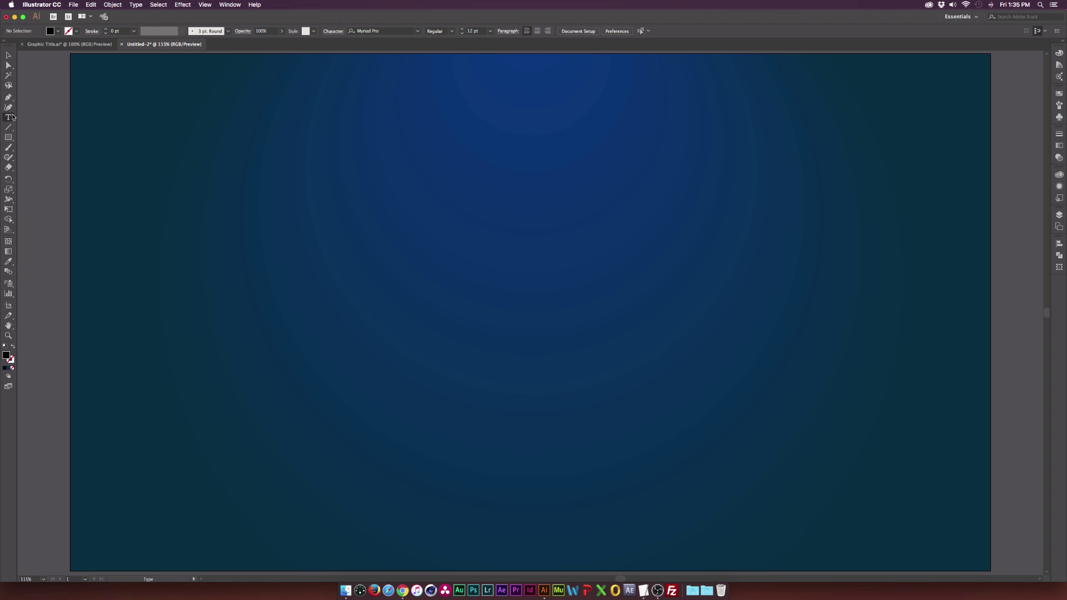
click(523, 300)
text(Graphic Title)
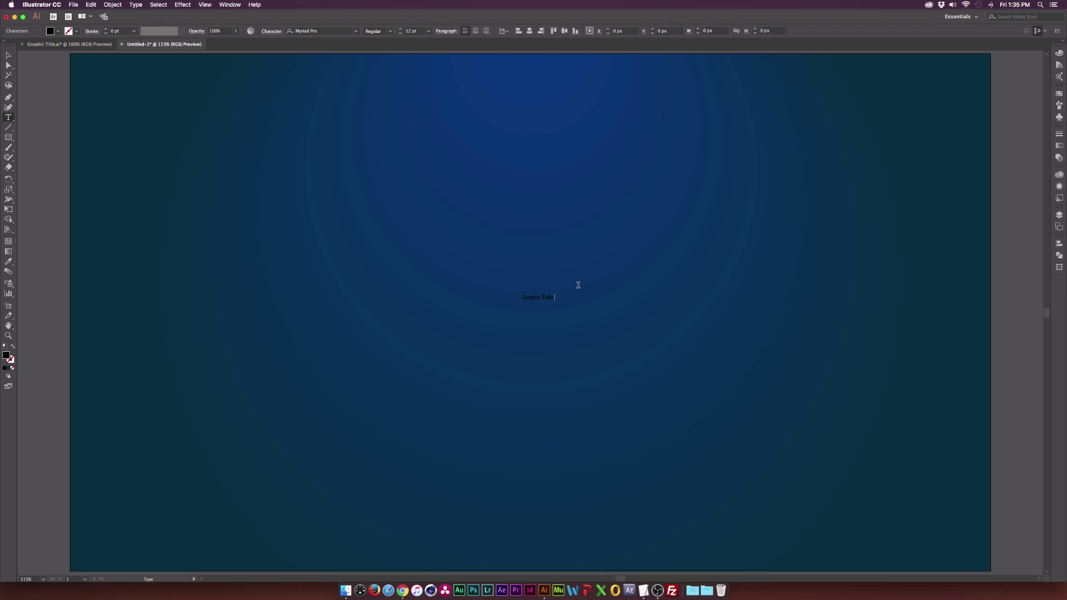
key(Escape)
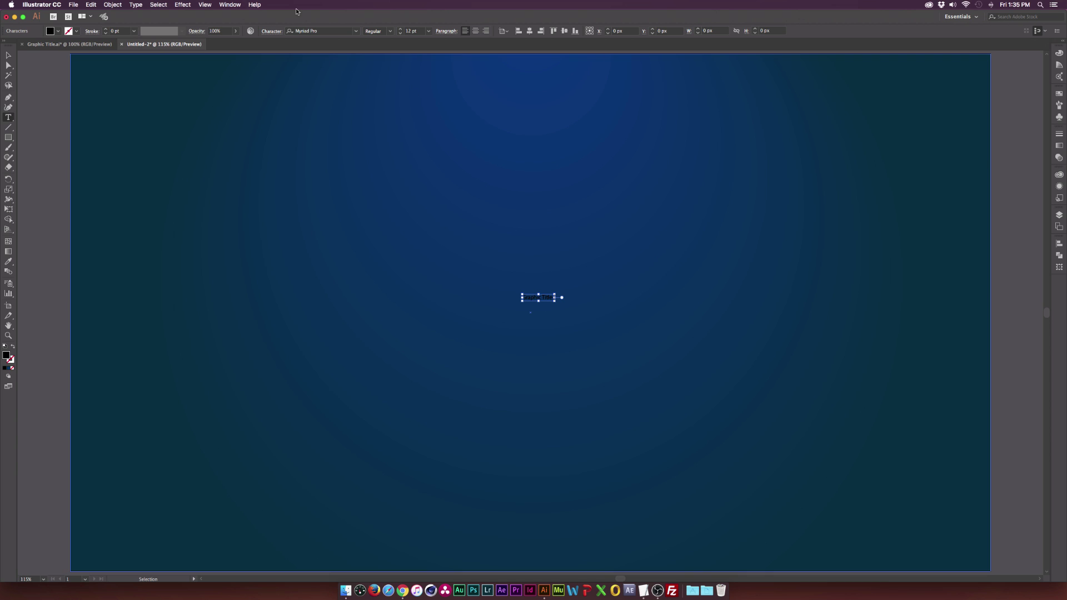
Step: Change the font of the title text to Streetscript
key(Return)
click(357, 31)
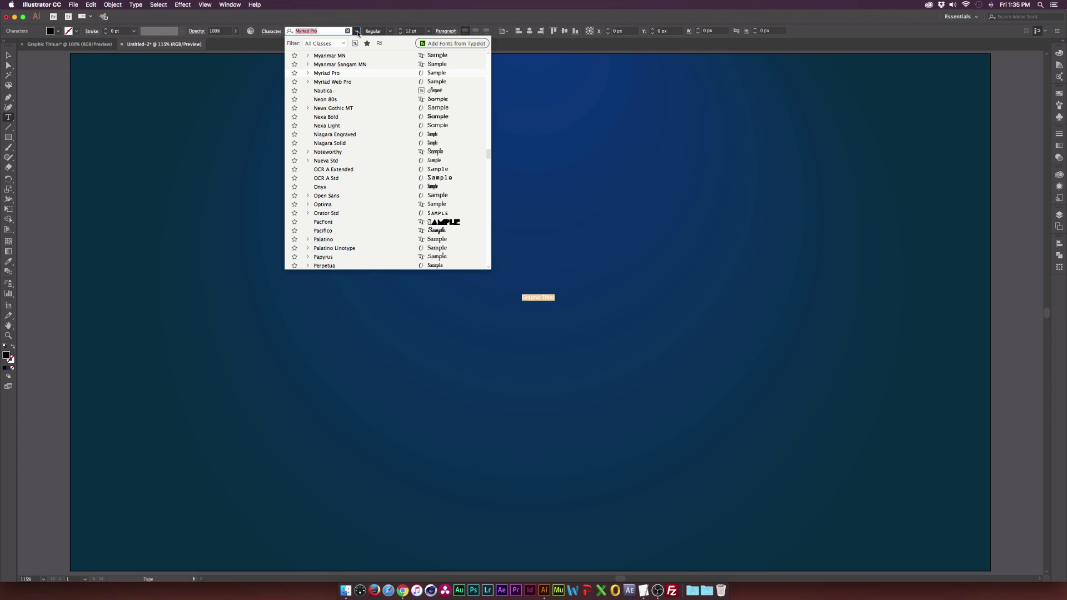
text(Str)
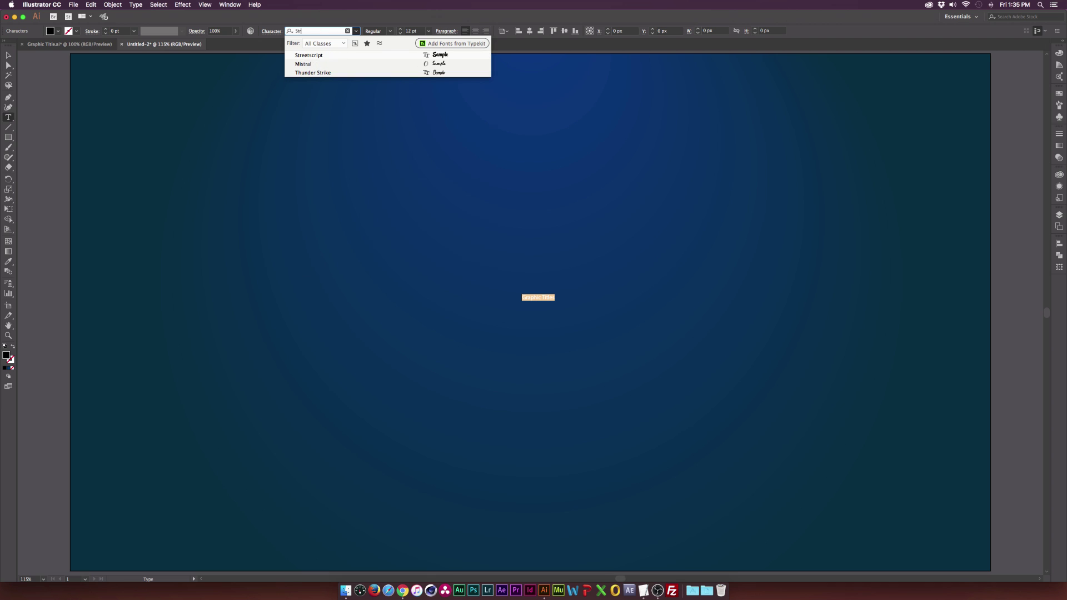
click(349, 56)
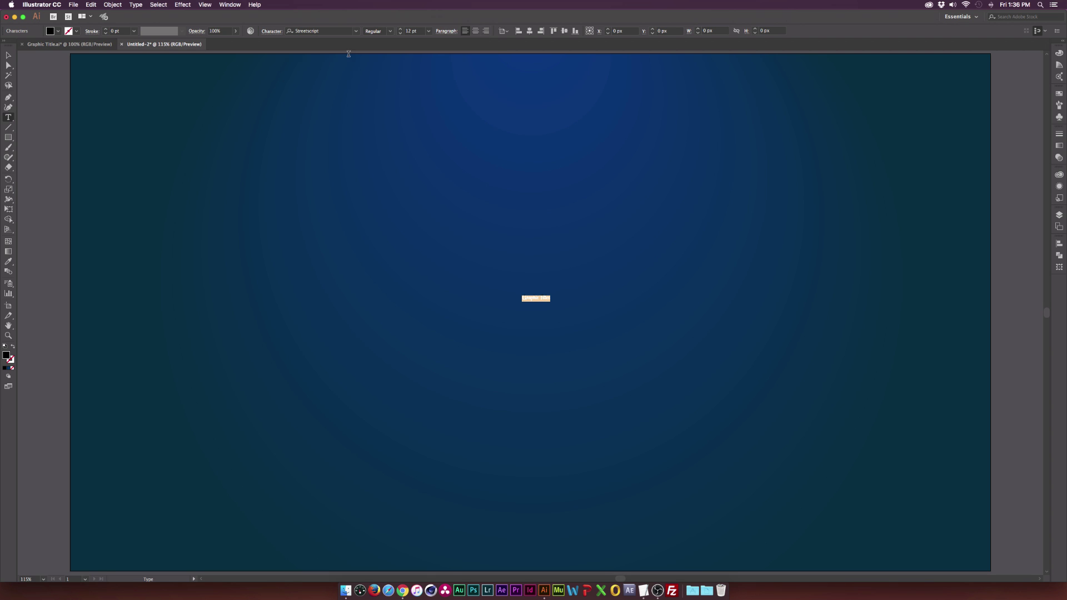
key(Escape)
Step: Fill the title text with white and scale it up proportionally to about 428 px wide
click(58, 32)
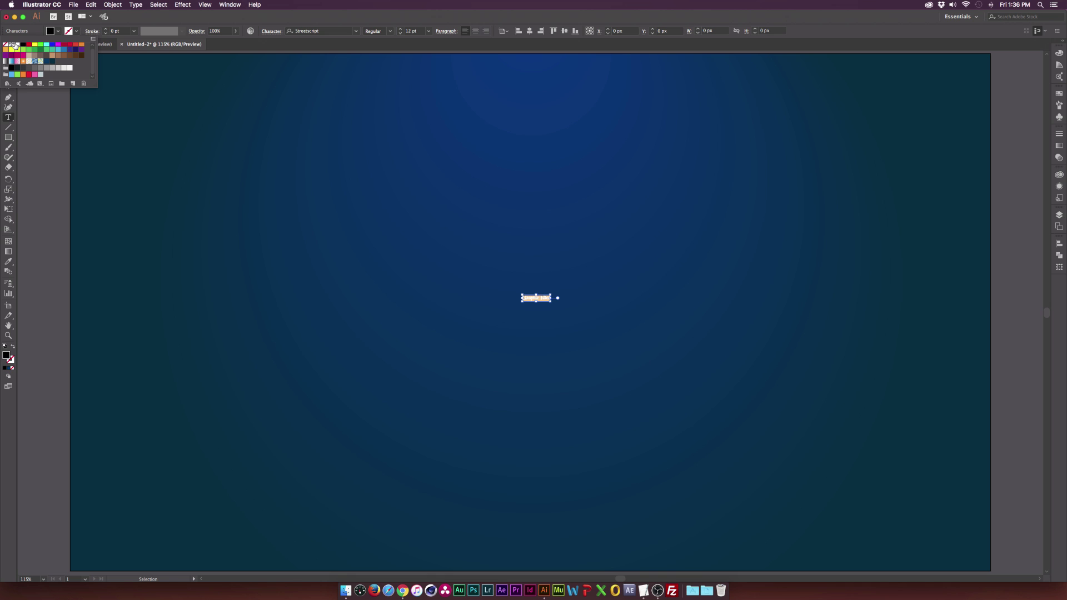
click(15, 45)
drag(554, 294, 639, 228)
Step: Center the title text horizontally and vertically on the artboard
key(ctrl+a)
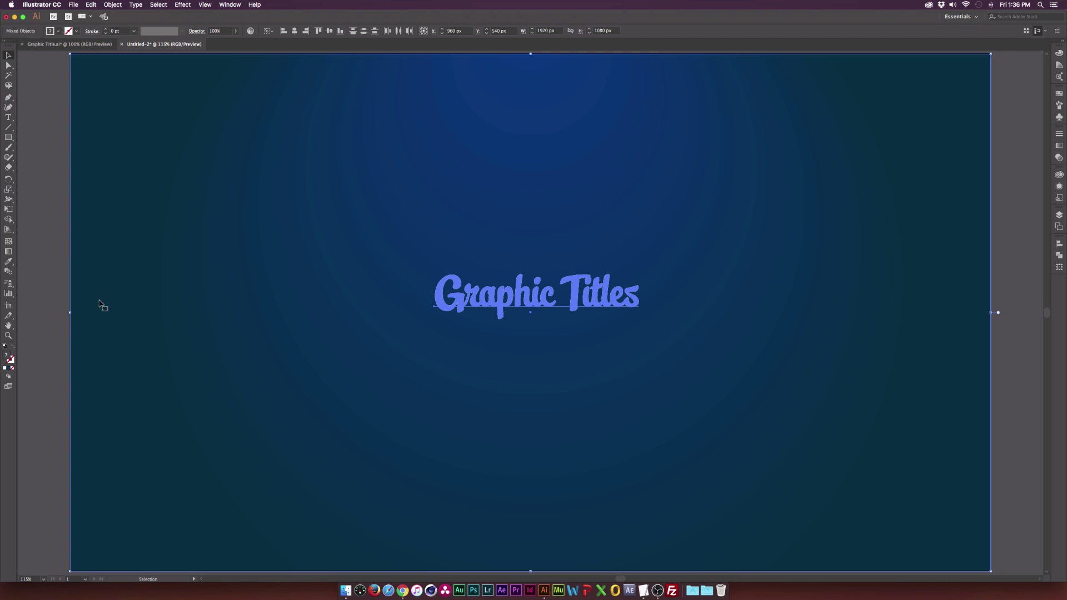
click(498, 305)
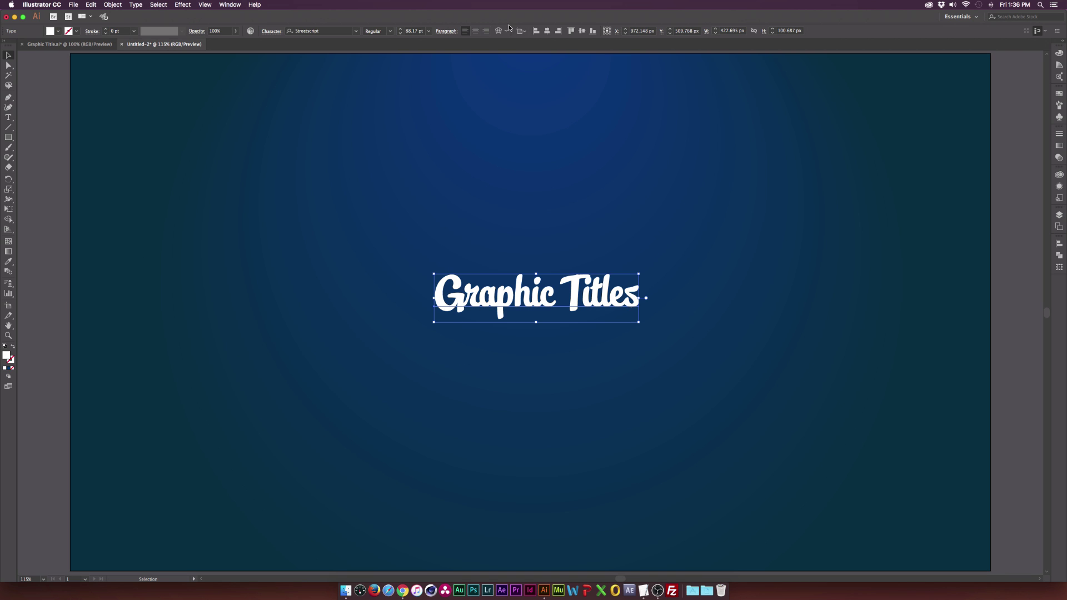
click(547, 30)
click(581, 31)
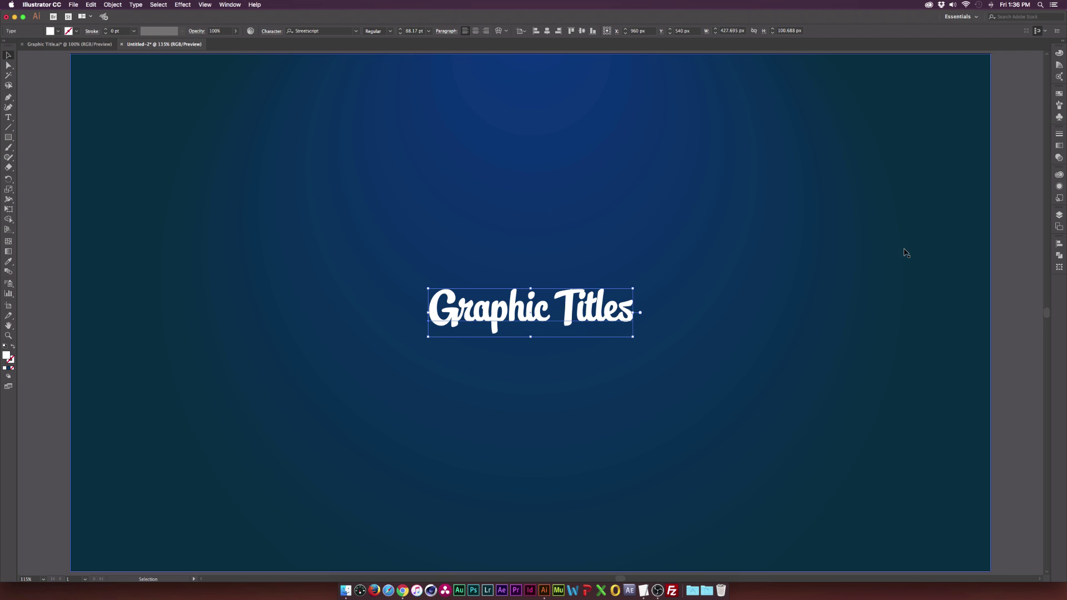
Step: Show the contents of Layer 1, lock the background rectangle, and deselect everything
click(1059, 215)
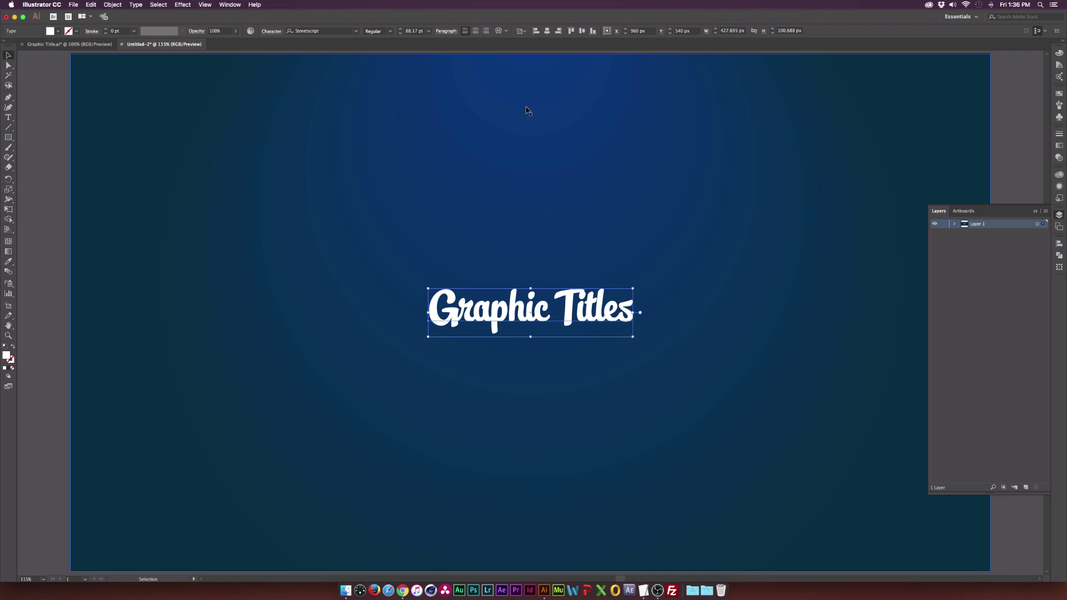
click(238, 4)
click(974, 259)
click(954, 225)
click(600, 192)
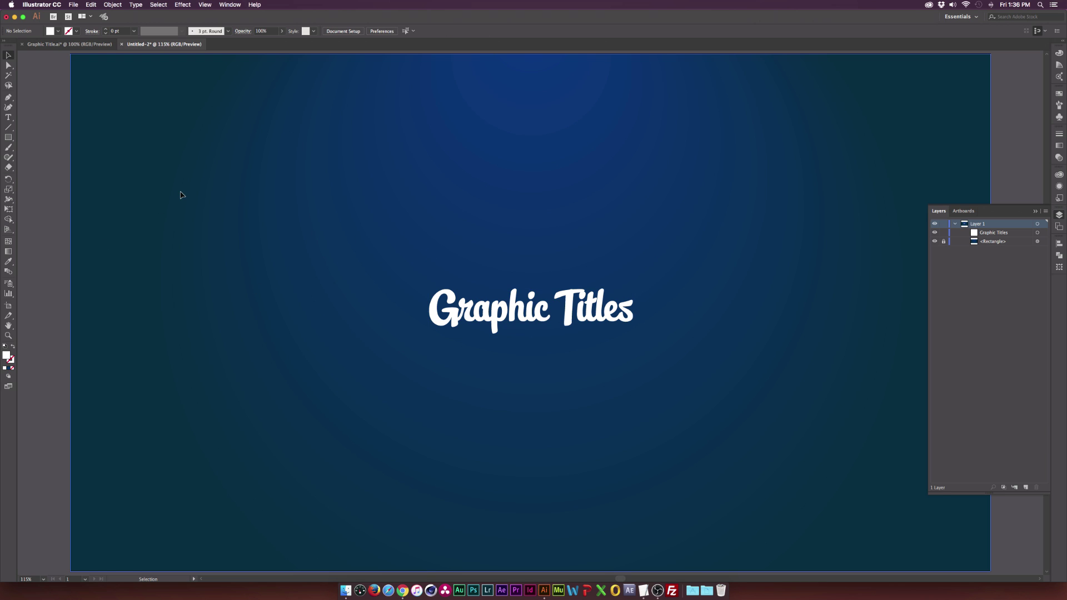
Step: Collapse Layer 1 and draw a banner rectangle about 870 x 120 px over the title text
click(470, 324)
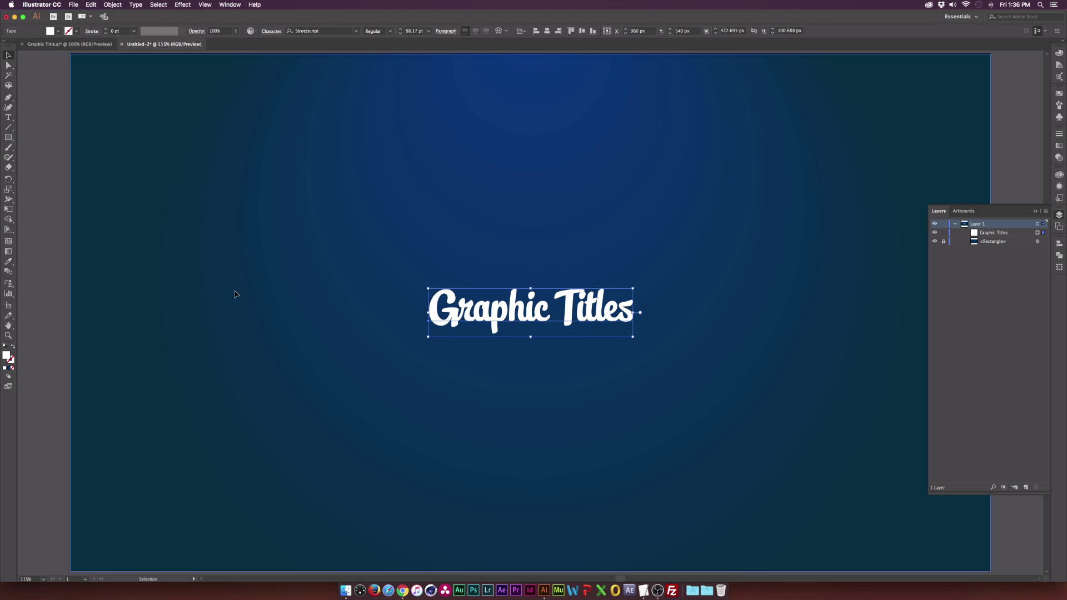
scroll(436, 299, down, 2)
scroll(435, 297, up, 2)
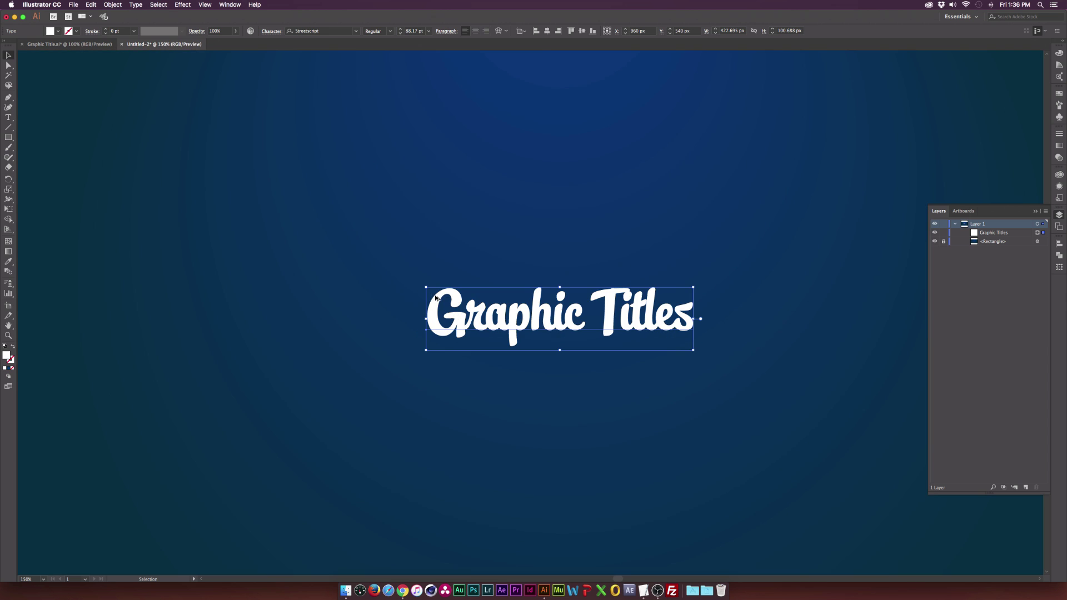
scroll(435, 298, down, 1)
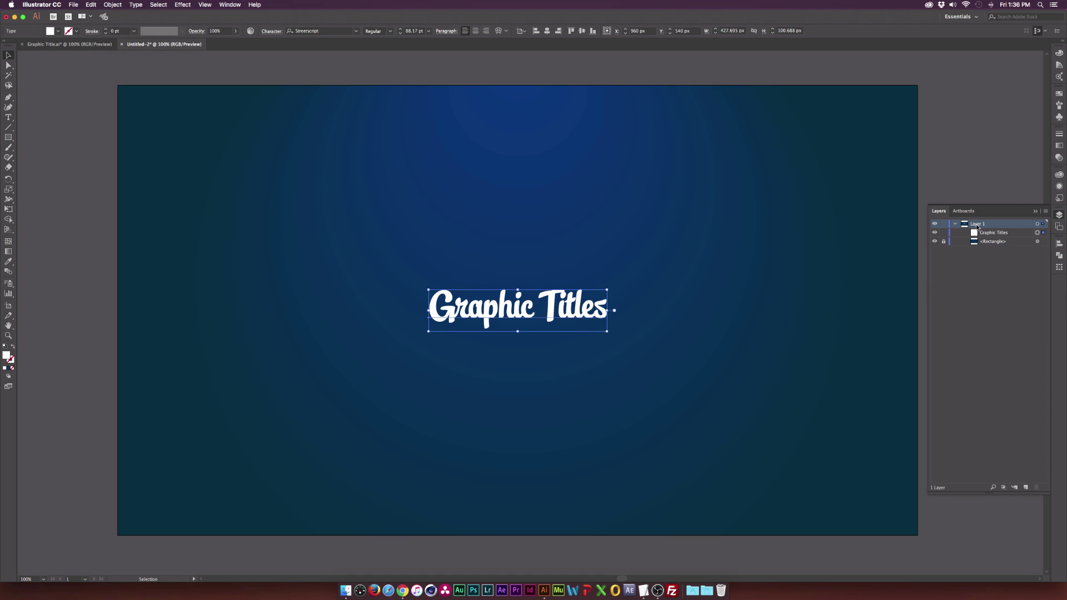
click(976, 288)
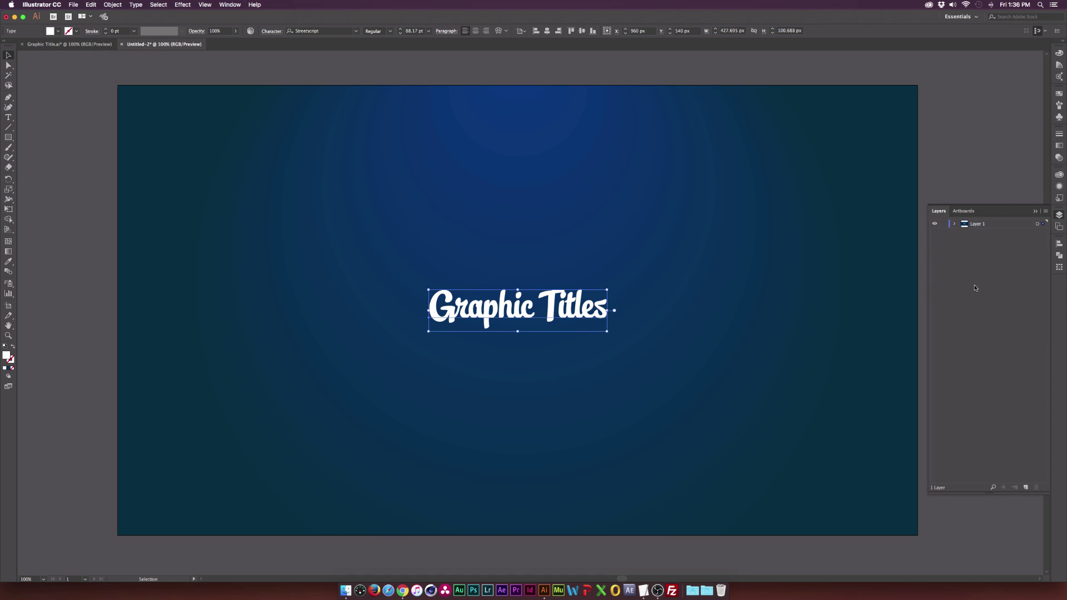
drag(12, 142, 38, 137)
mouse_move(340, 285)
mouse_down()
mouse_move(427, 312)
mouse_move(703, 335)
mouse_up()
key(v)
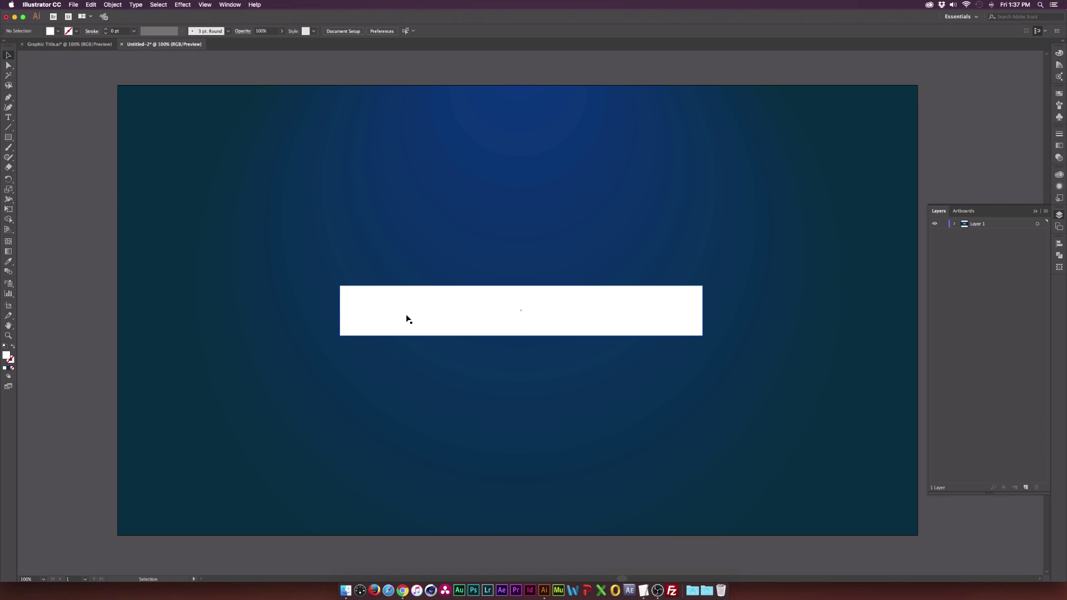
Step: Fill the new banner rectangle with the bright green swatch and deselect it
click(57, 32)
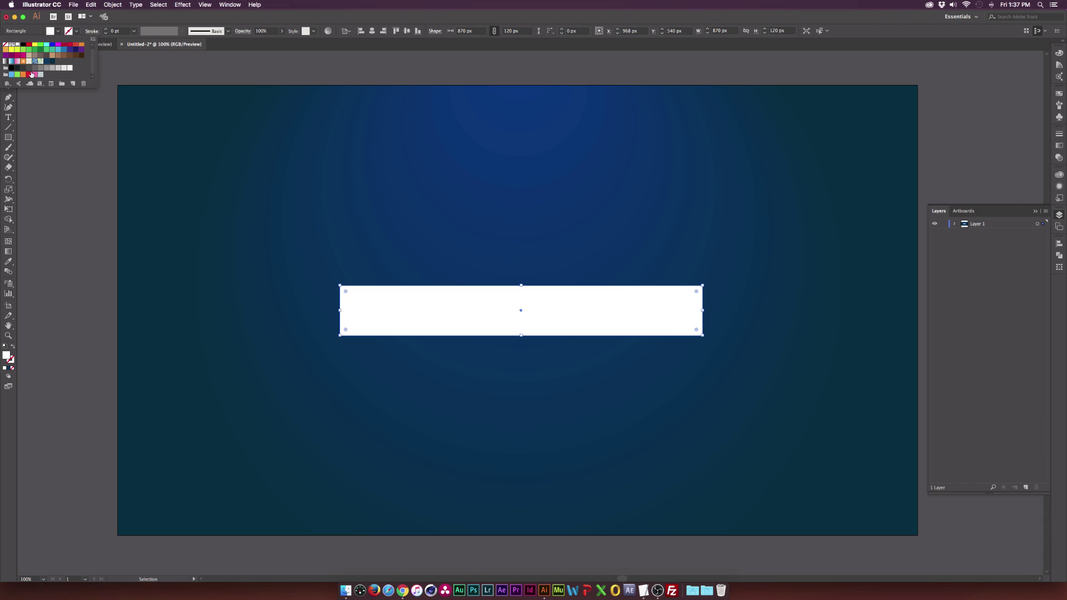
click(18, 75)
click(168, 197)
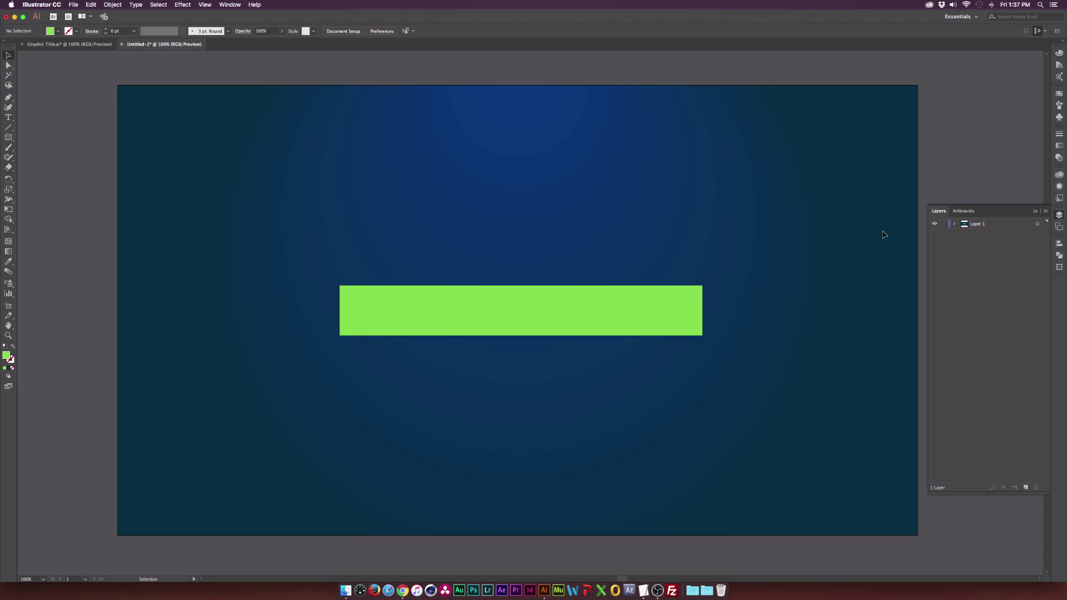
Step: Stack the title text above the green rectangle in Layer 1 and align both objects' centers on the artboard
click(954, 224)
drag(986, 233, 979, 248)
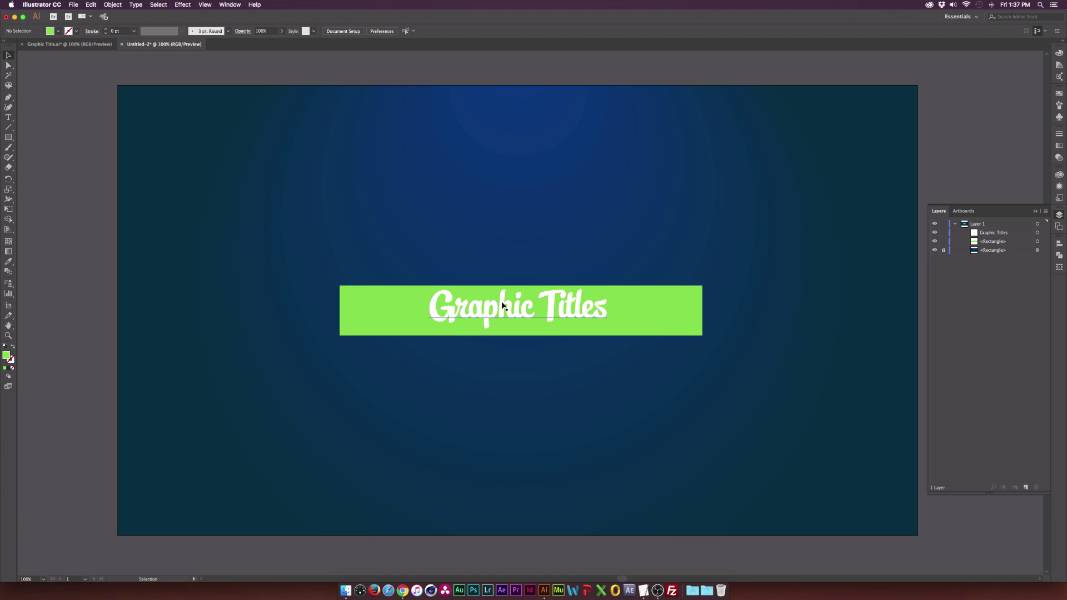
click(526, 304)
shift+click(632, 307)
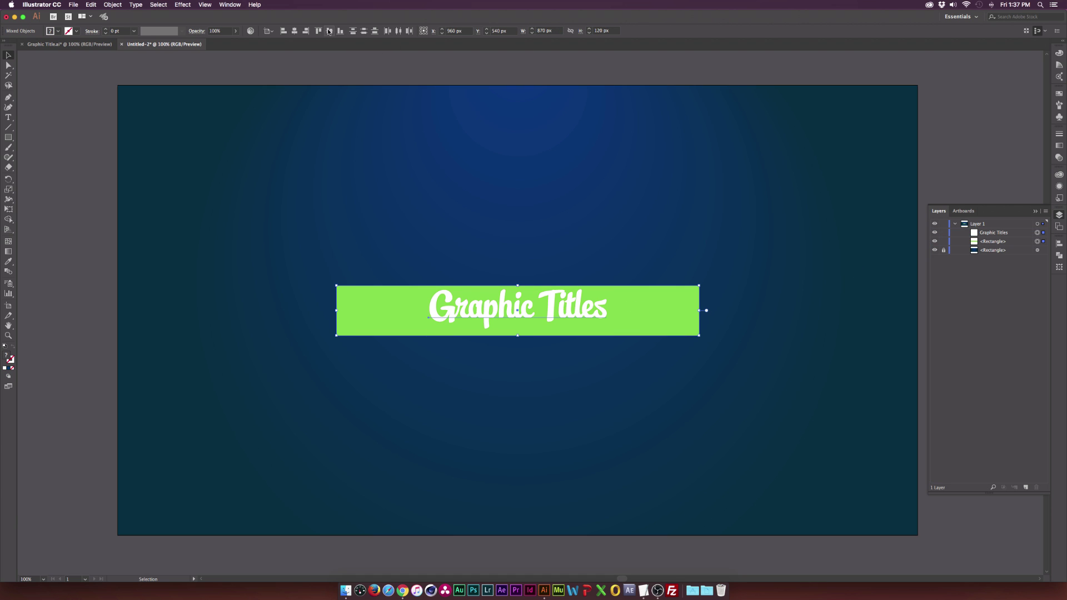
click(294, 31)
click(83, 72)
Step: Draw a 120 x 120 px square flush with the left end of the green banner
click(9, 138)
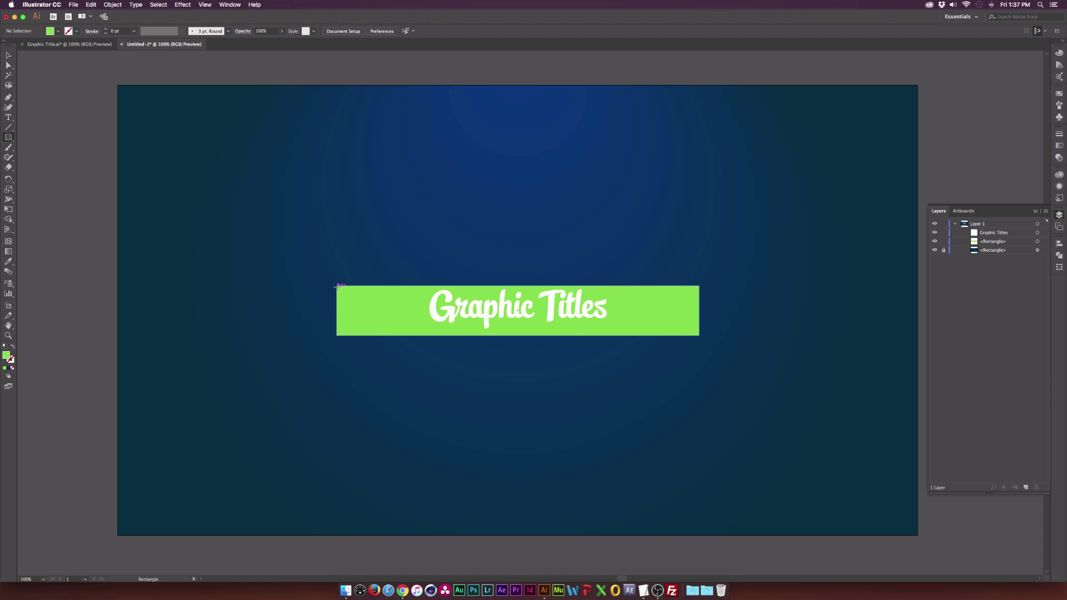
drag(338, 288, 385, 333)
key(v)
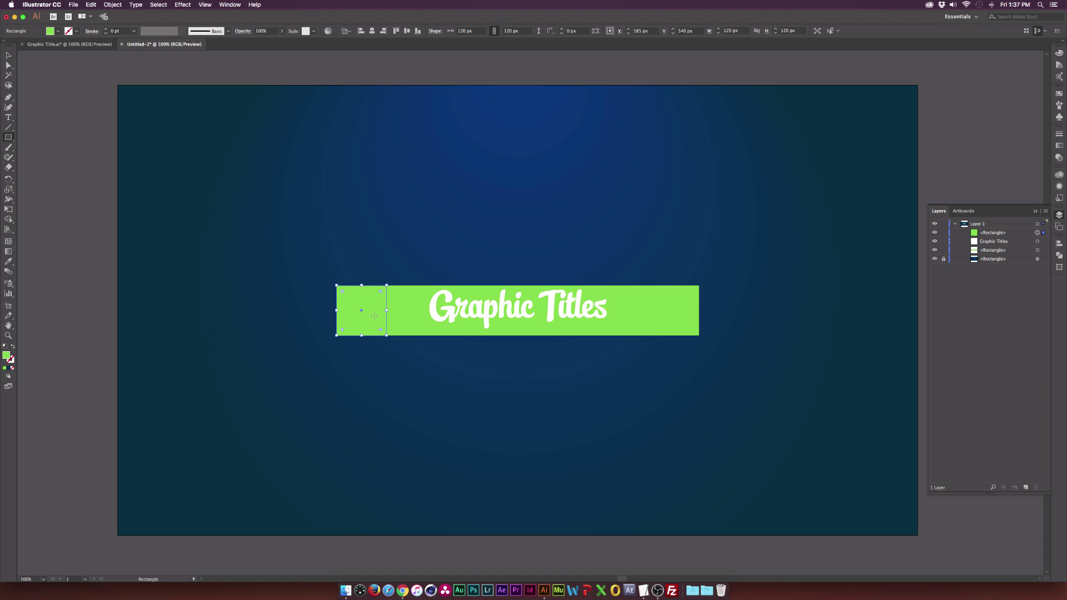
Step: Shift the square's right-hand anchor points down and slightly inward to form a slanted fold about 108 x 180 px
key(a)
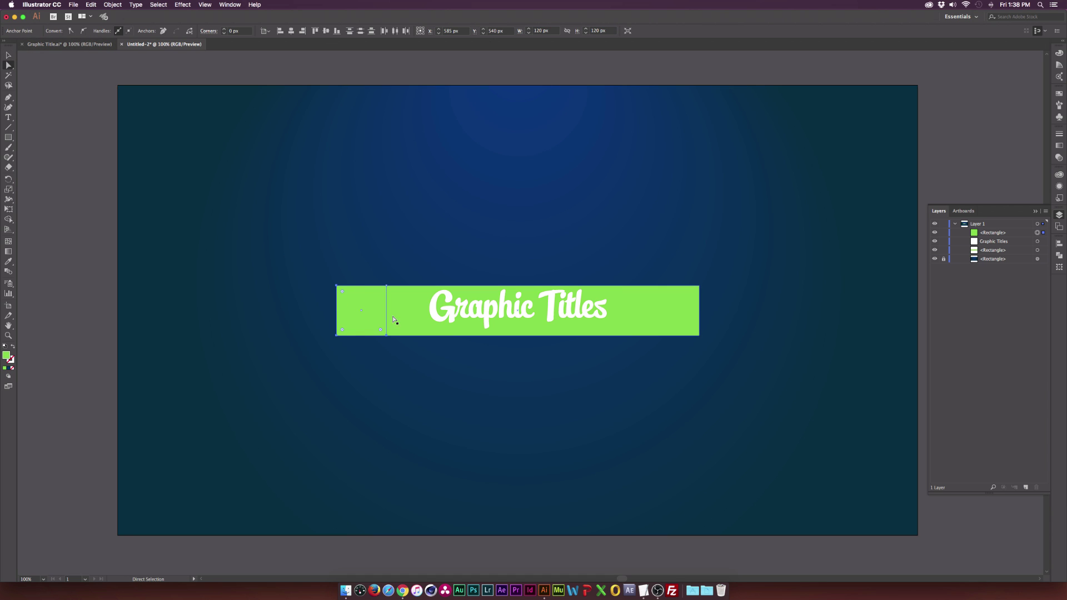
click(387, 336)
drag(387, 337, 382, 363)
key(super+z)
click(303, 310)
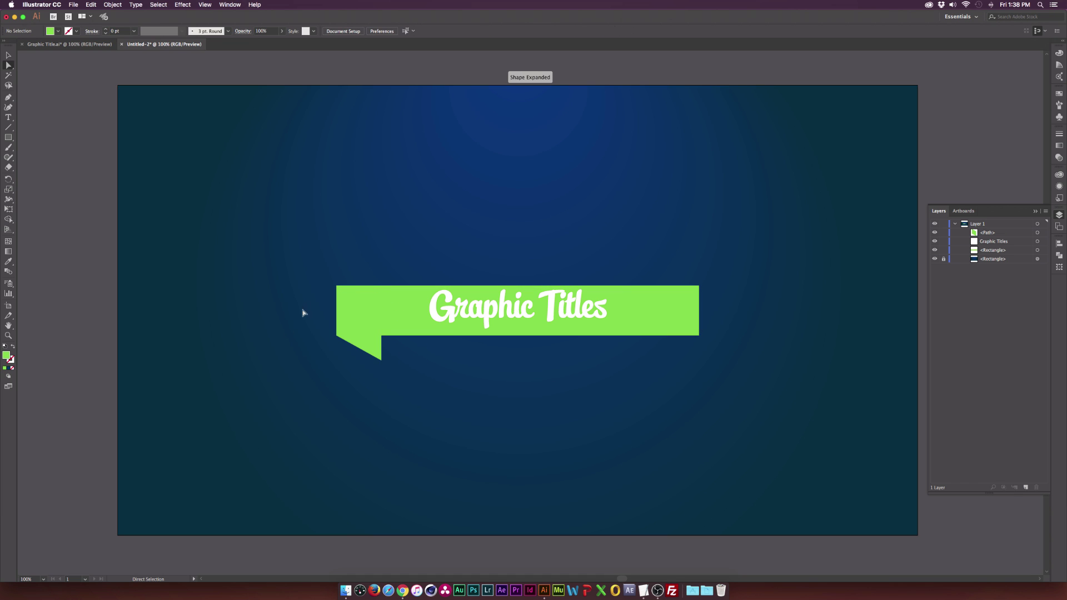
Step: Fill the slanted fold with a darker green, R 93, G 150, B 48, and deselect it
click(356, 340)
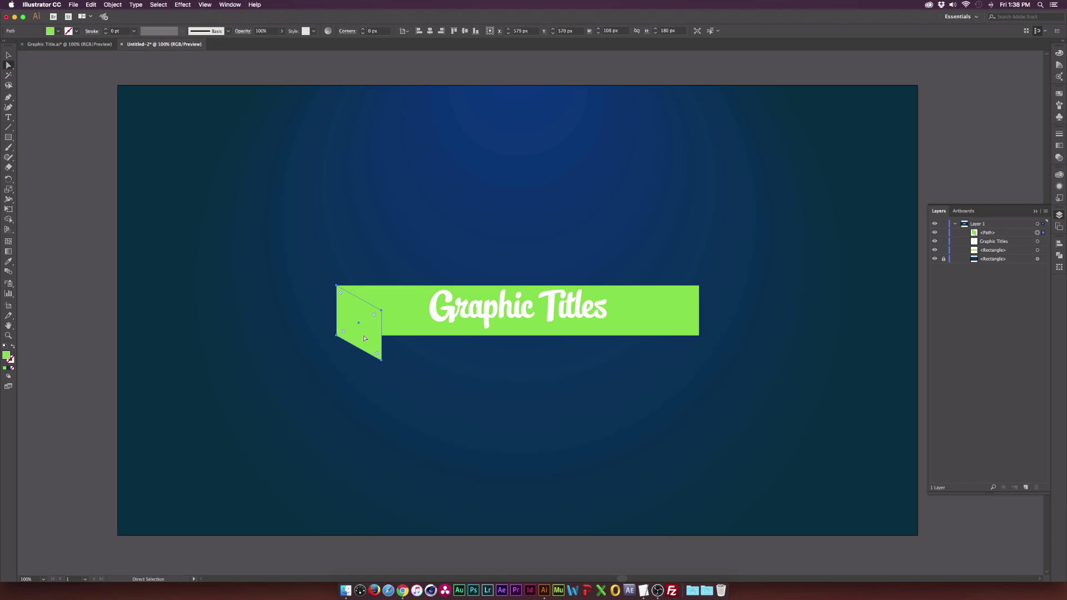
double_click(6, 356)
drag(349, 137, 353, 145)
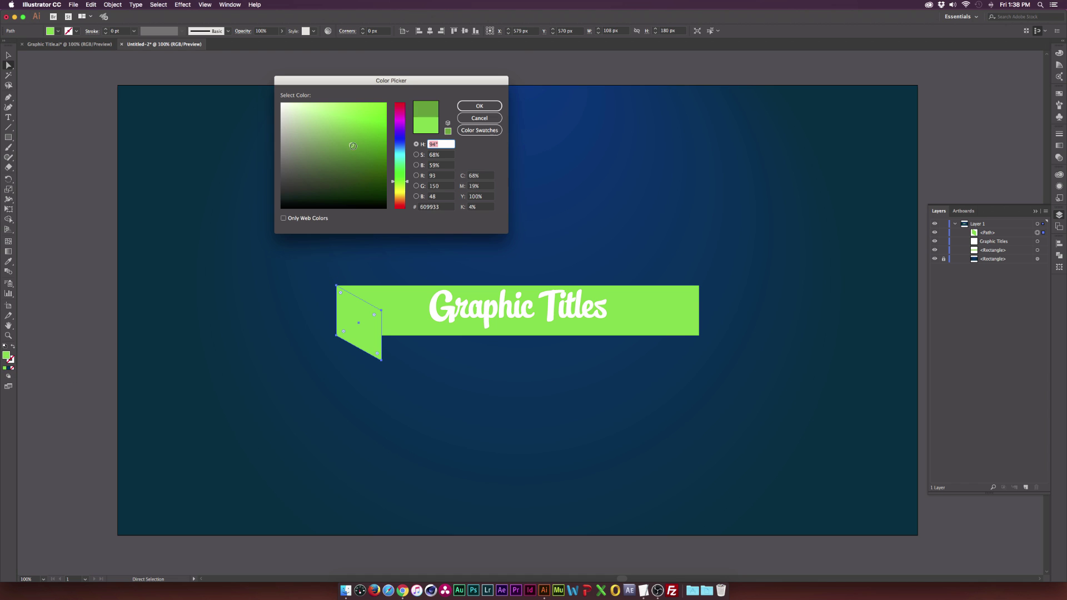
click(479, 105)
click(330, 198)
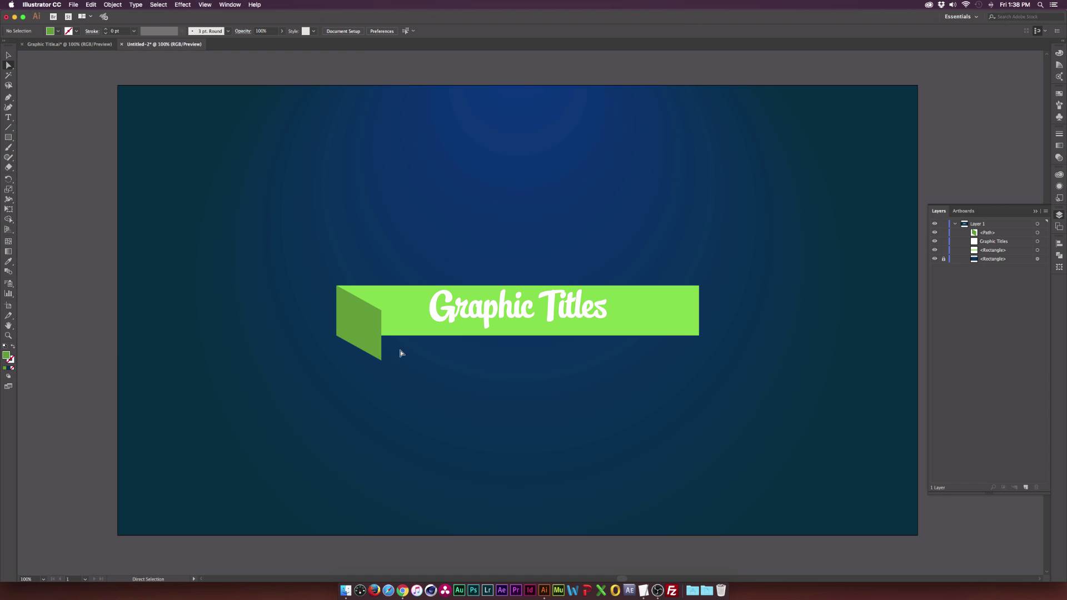
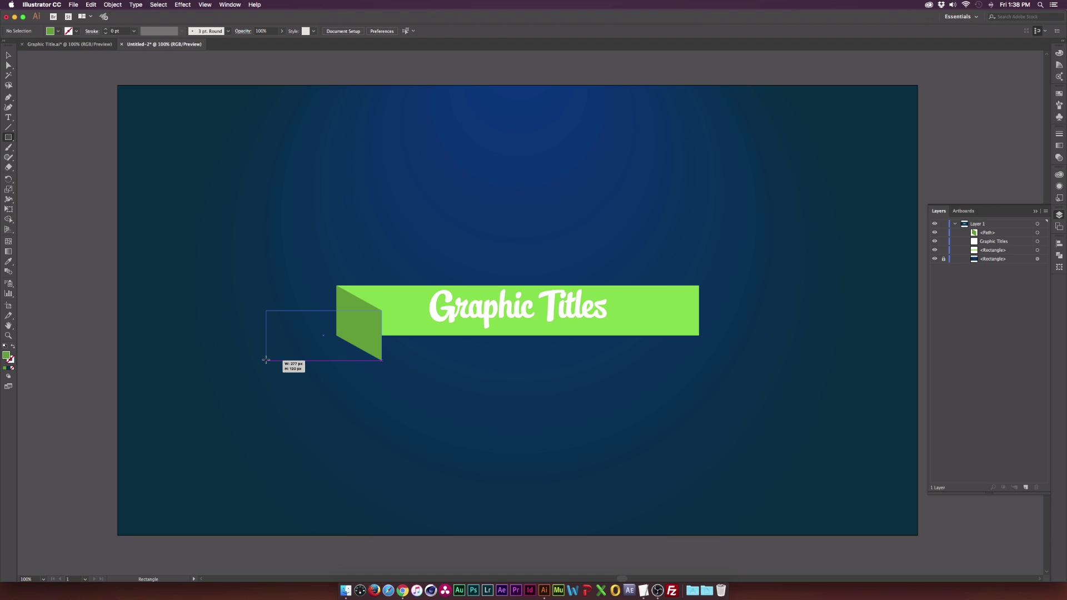
Step: Draw a 277 x 120 px ribbon tail leftward from the fold's right edge and sample the banner's bright green for it
drag(265, 361, 265, 361)
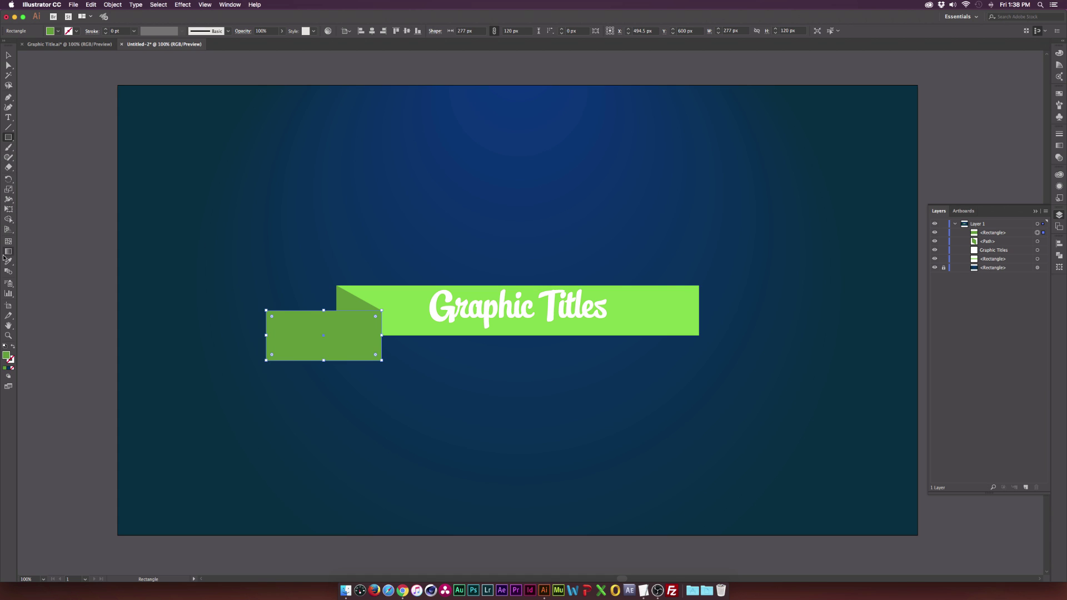
click(9, 262)
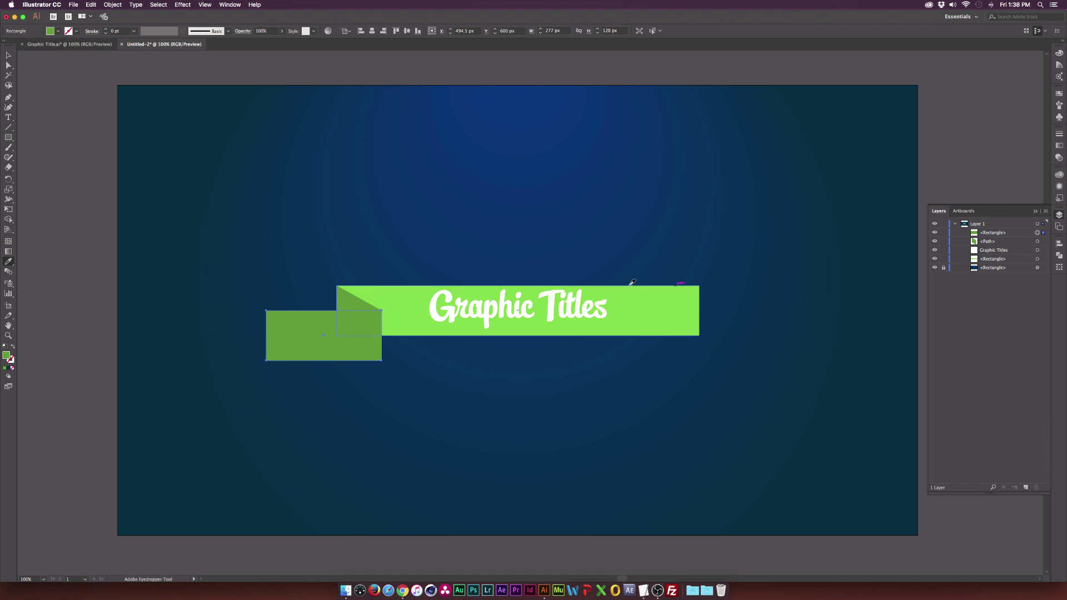
click(411, 296)
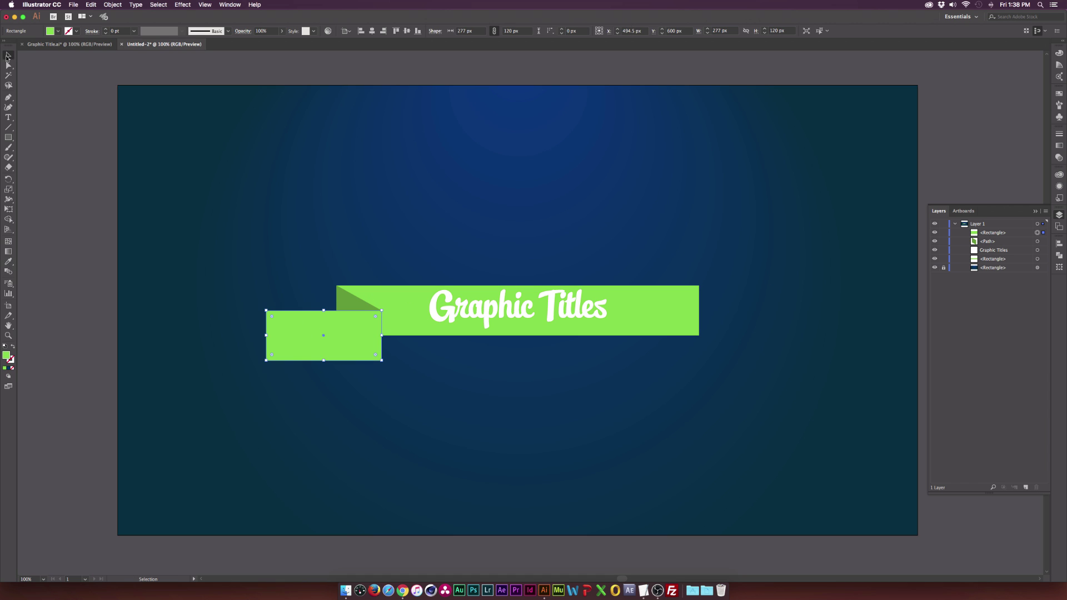
Step: Move the ribbon tail's two left anchor points inward and upward to slant it, and deselect the shape
click(9, 65)
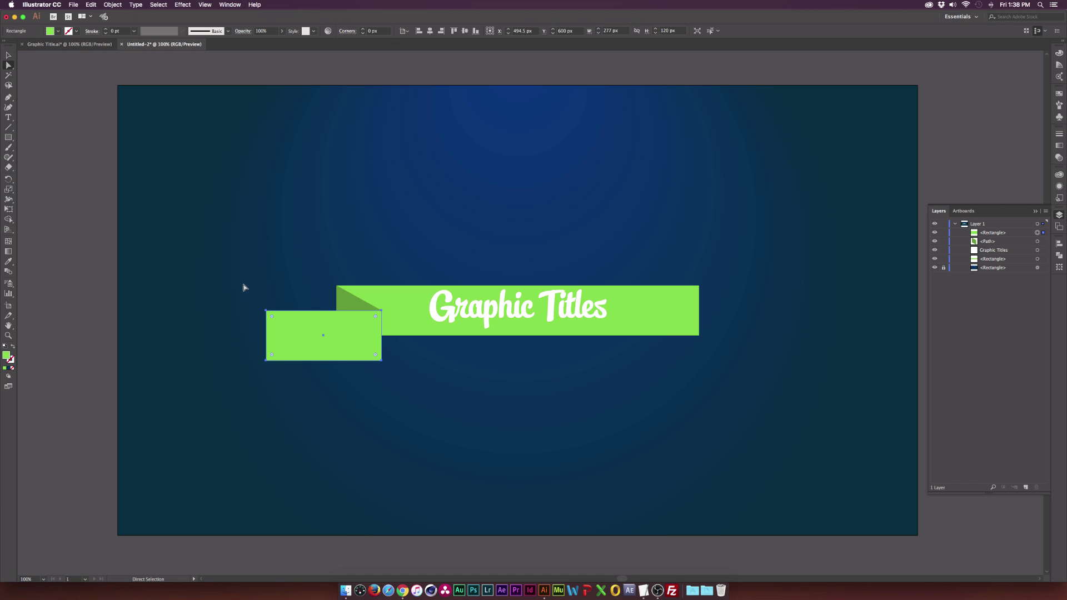
click(266, 311)
shift+click(266, 360)
drag(266, 360, 297, 346)
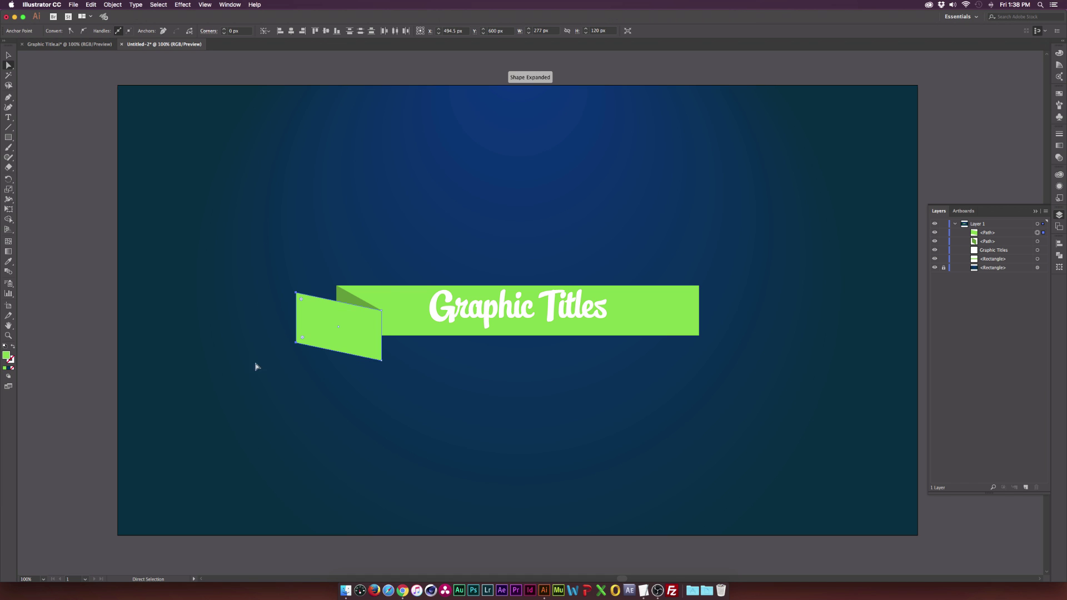
click(292, 350)
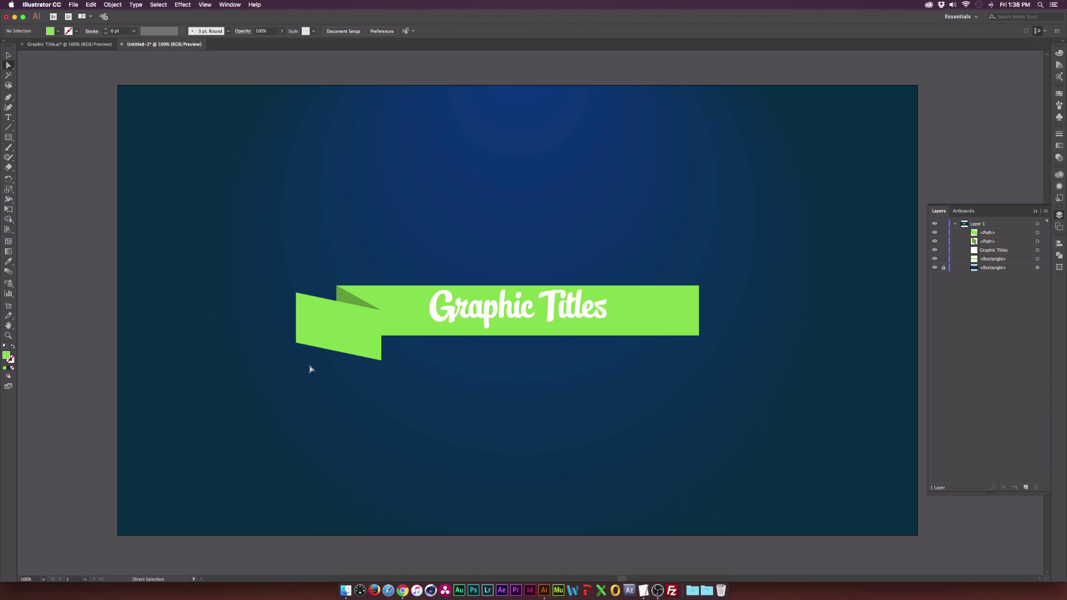
Step: Group the slanted ribbon tail and the dark fold, leaving the main banner rectangle out of the group
click(308, 302)
drag(286, 413, 364, 302)
key(v)
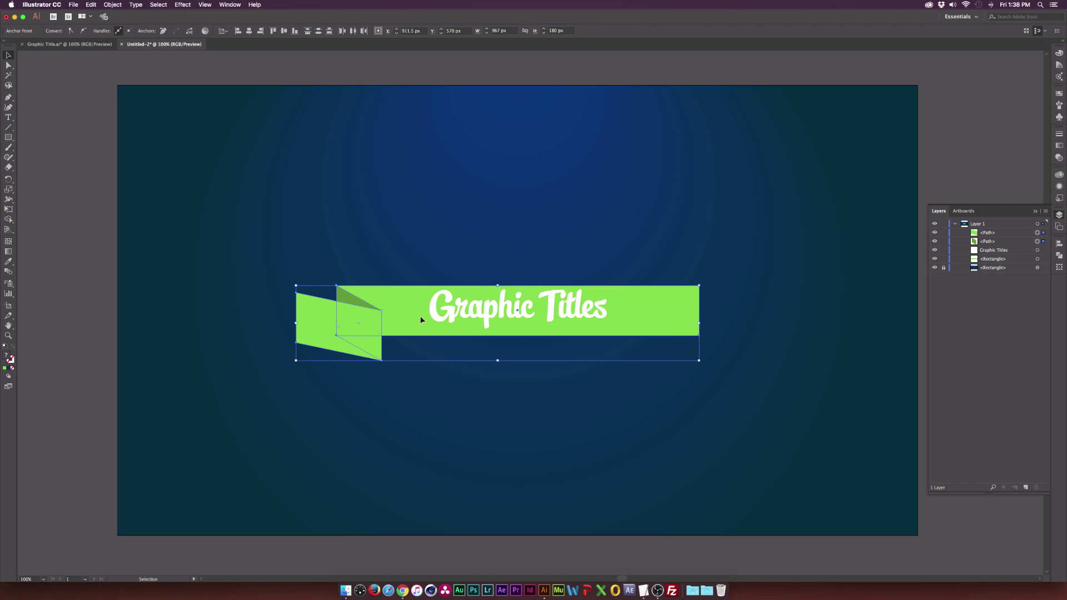
shift+click(430, 311)
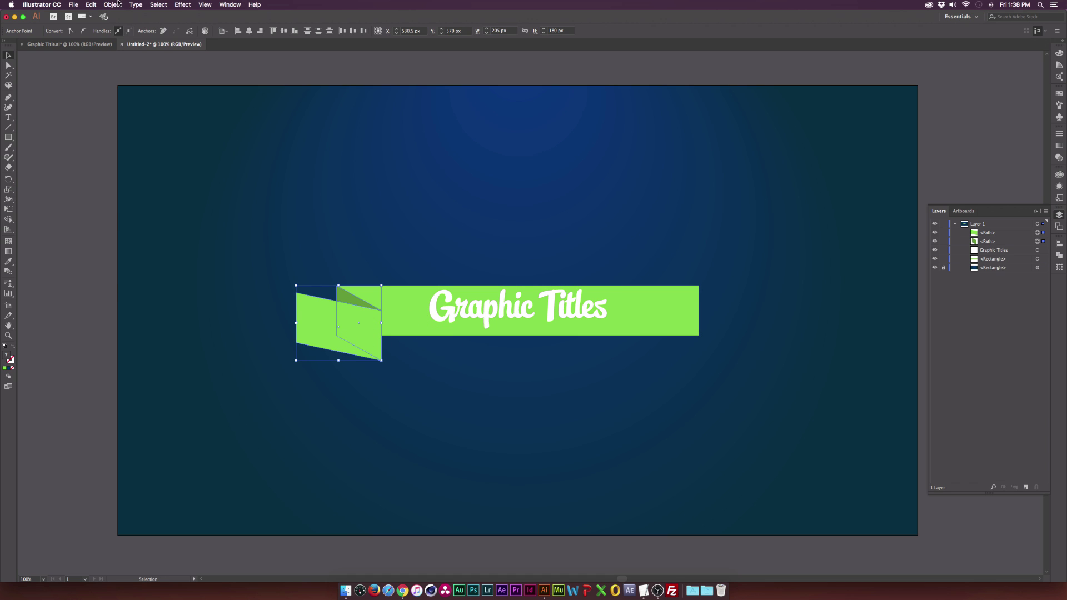
click(118, 3)
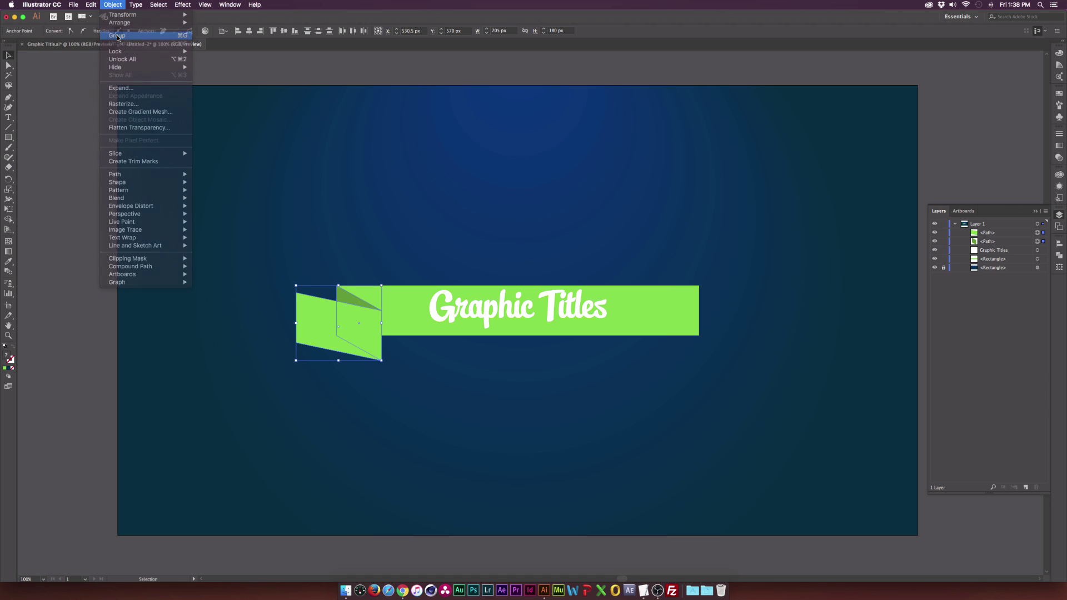
click(117, 36)
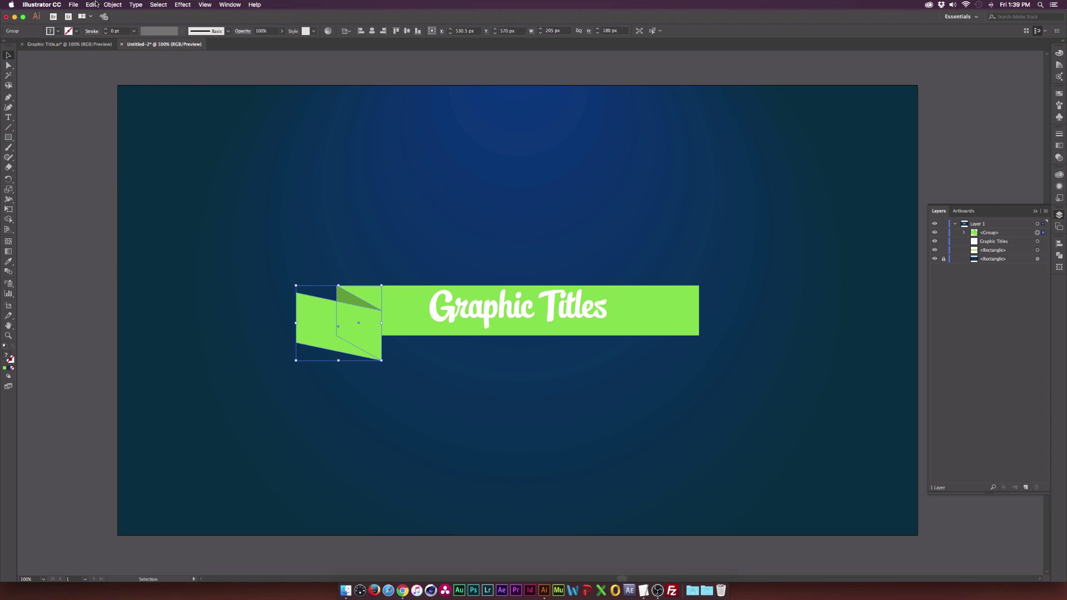
Step: Duplicate the tail-and-fold group in place and move the copy straight across to the banner's right end
click(96, 4)
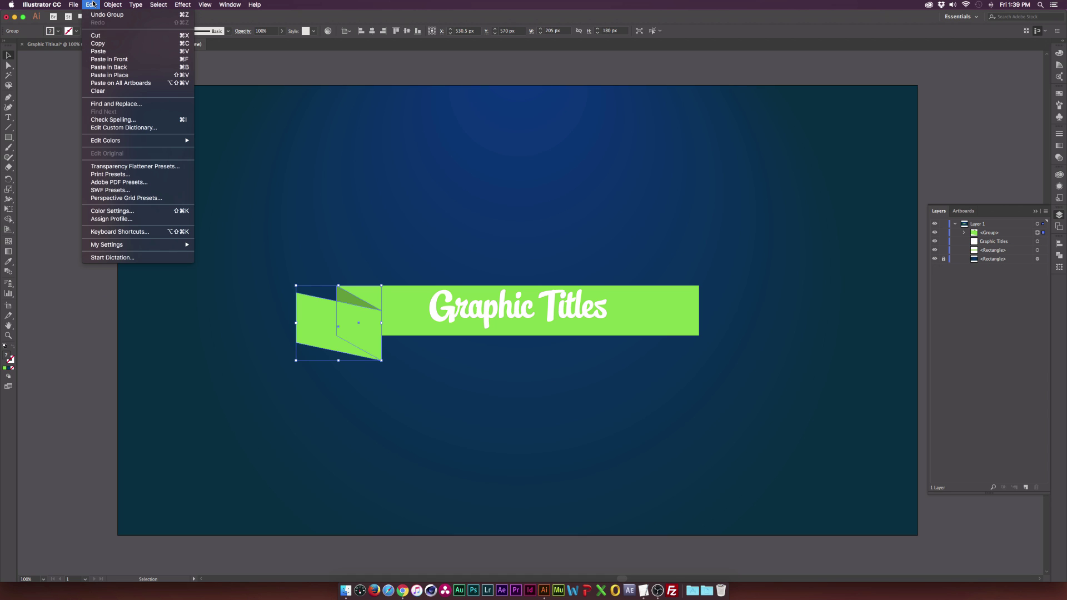
click(102, 76)
drag(334, 336, 696, 337)
Step: Reflect the copied tail-and-fold group across the vertical axis, replacing the unmirrored copy
click(113, 5)
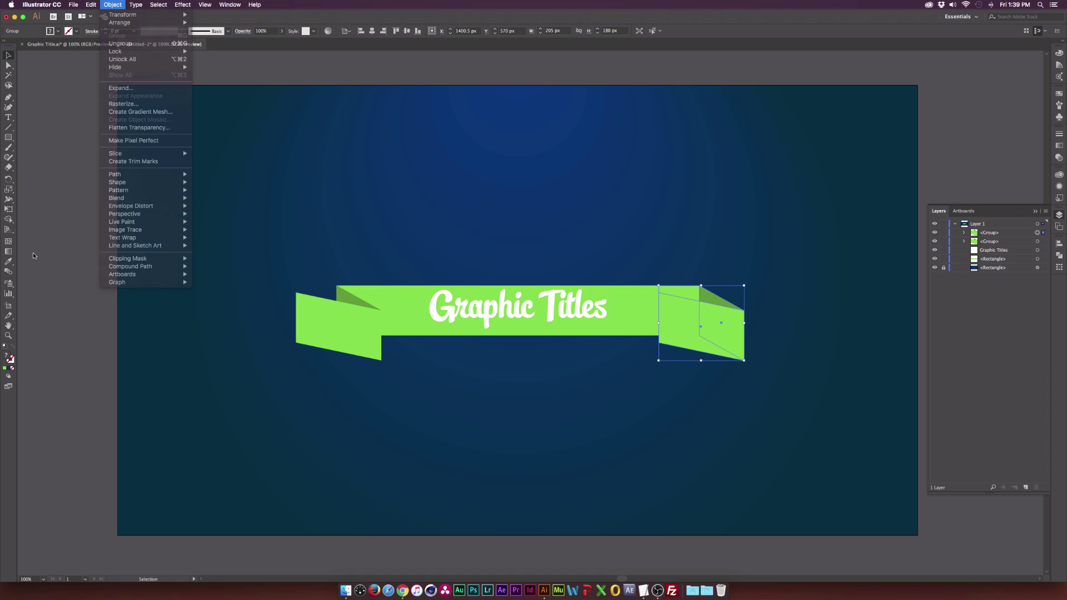
click(113, 5)
mouse_move(156, 15)
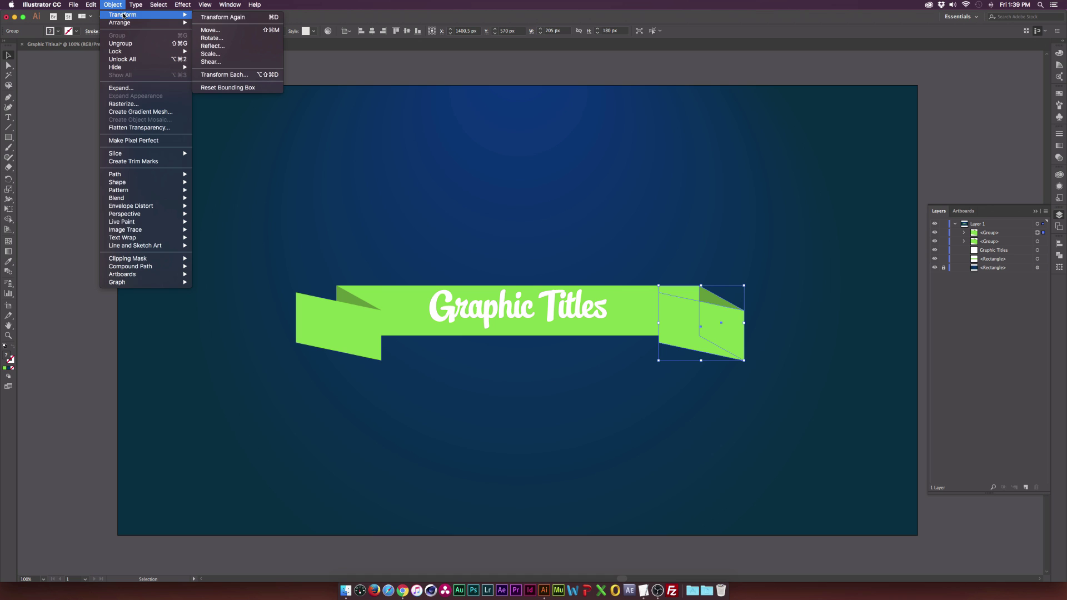
click(231, 45)
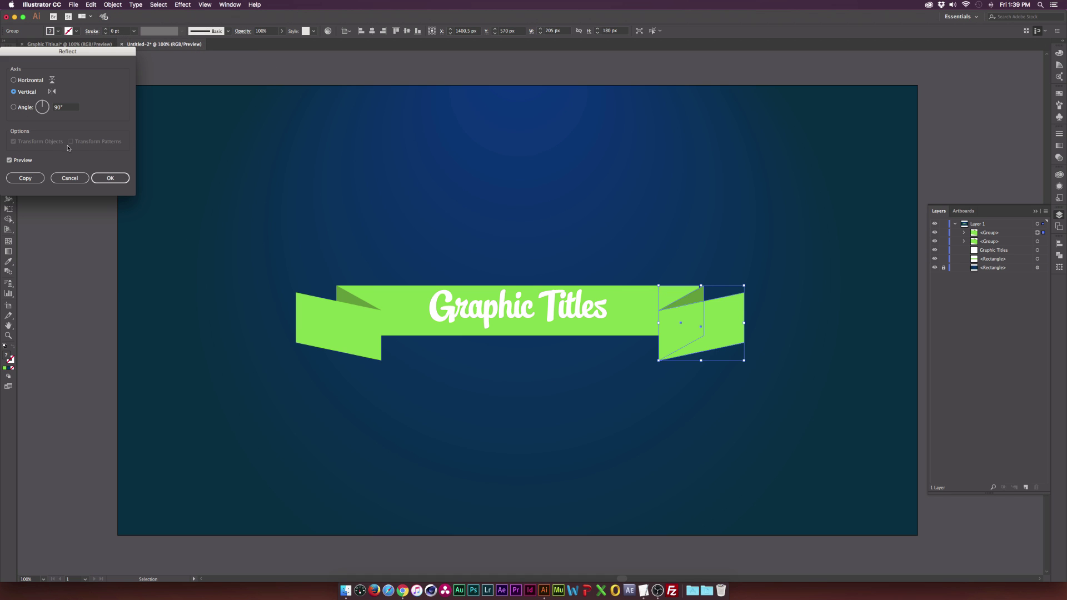
click(110, 178)
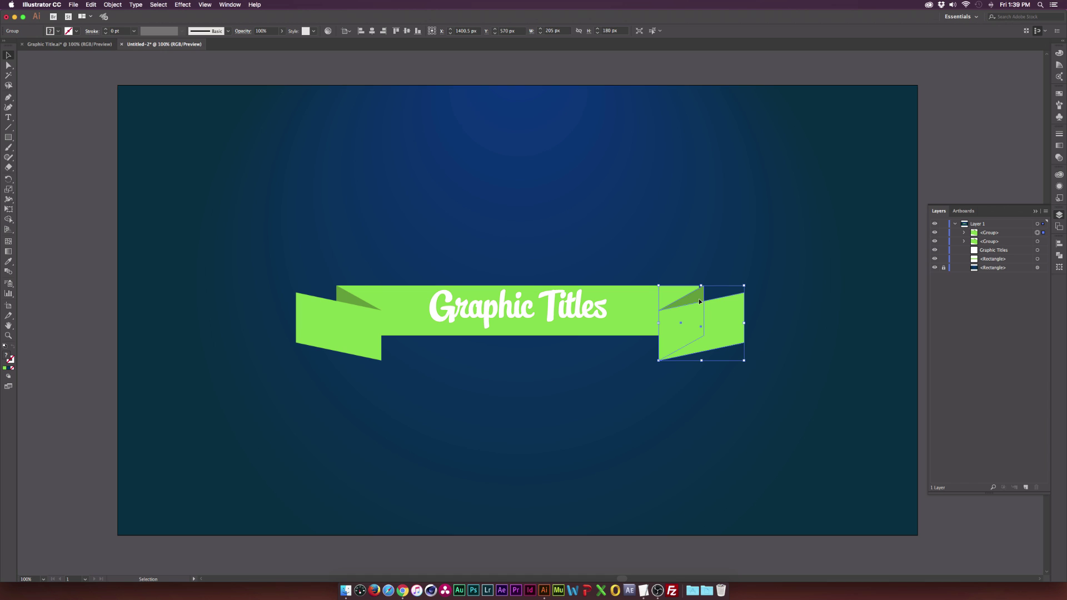
Step: Nudge the mirrored group slightly left so its fold meets the banner's right edge, and deselect it
drag(699, 298, 696, 299)
key(super+shift+a)
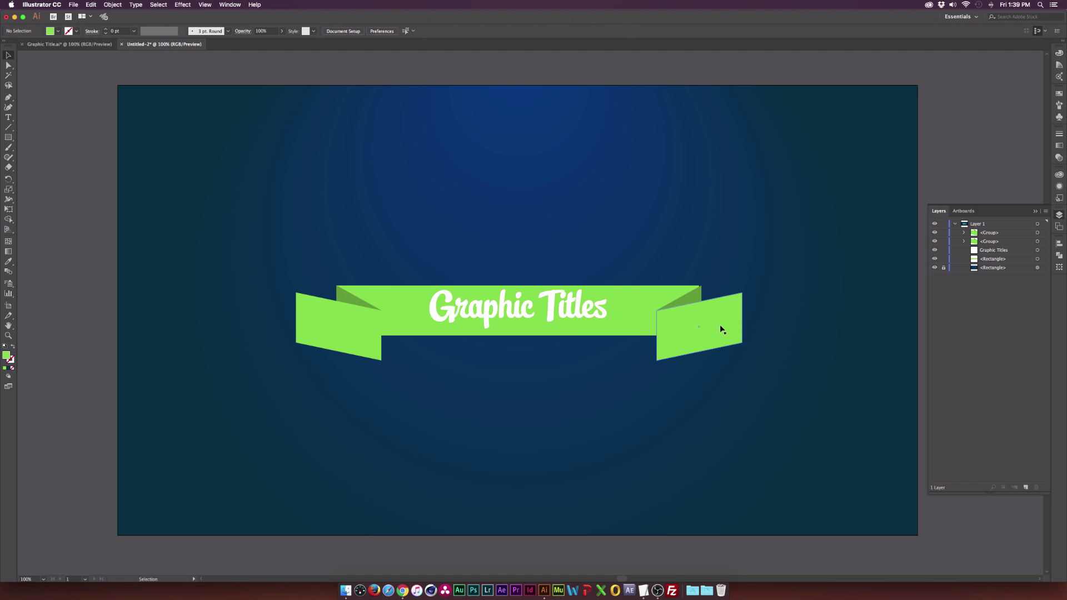
click(688, 315)
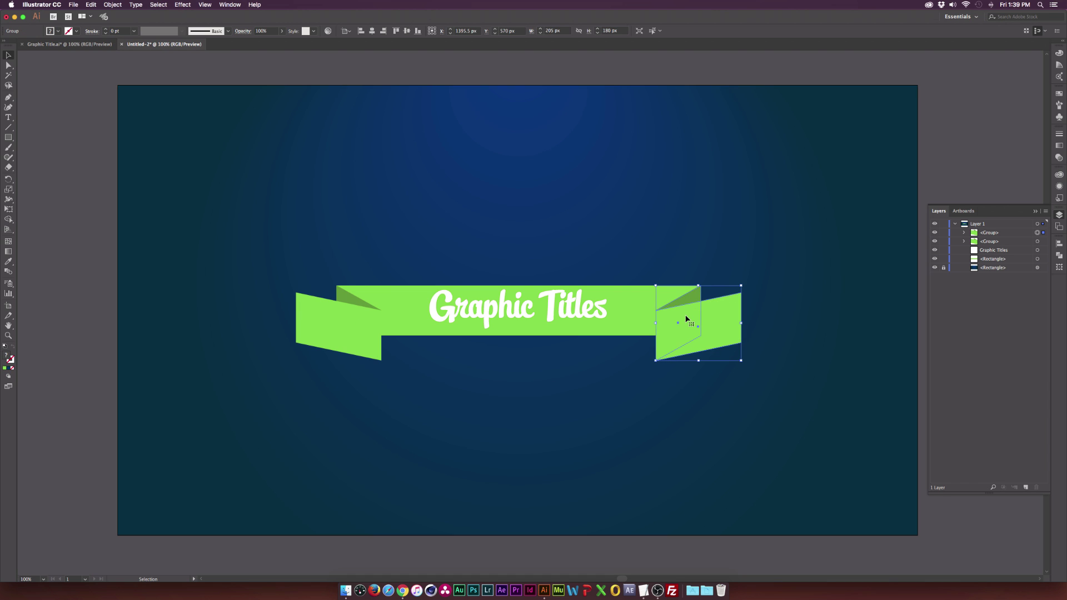
click(590, 419)
scroll(589, 419, right, 2)
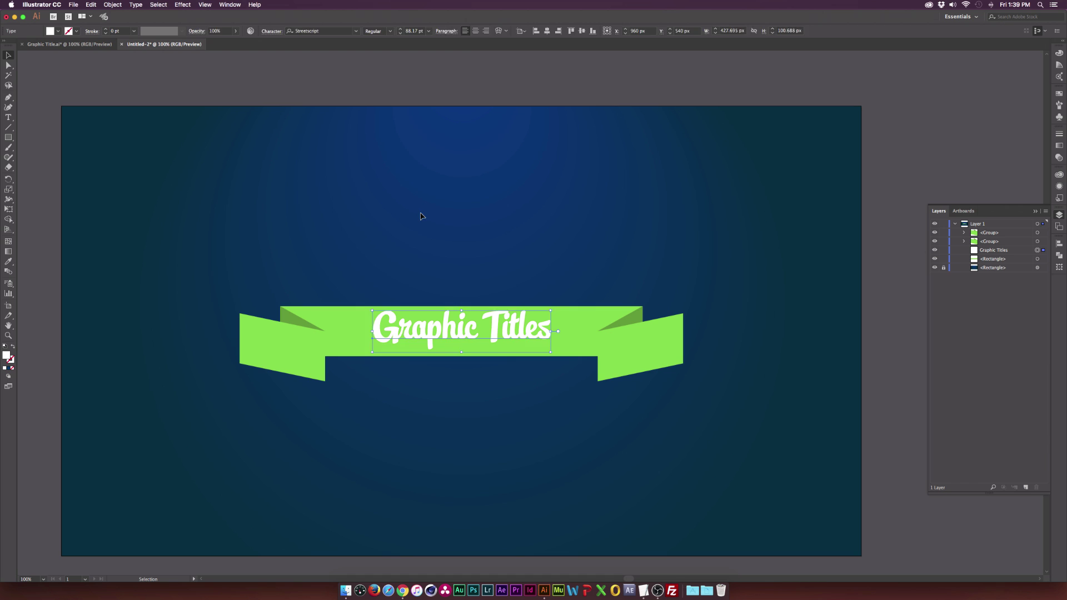
Step: Expand the "Graphic Titles" text into shapes, with both Object and Fill included
click(437, 332)
click(117, 4)
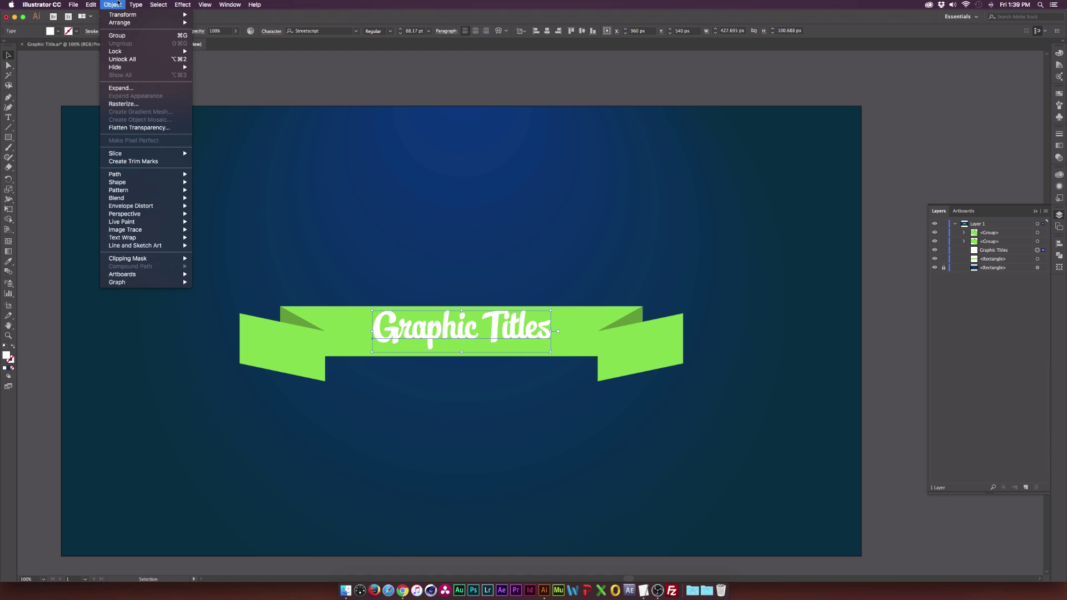
click(121, 87)
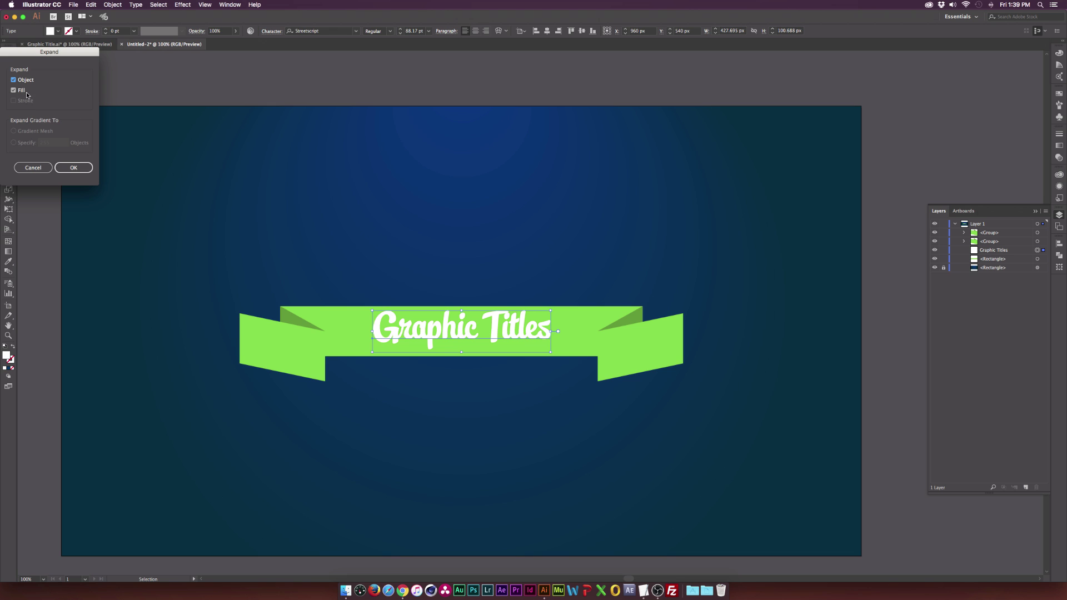
click(69, 167)
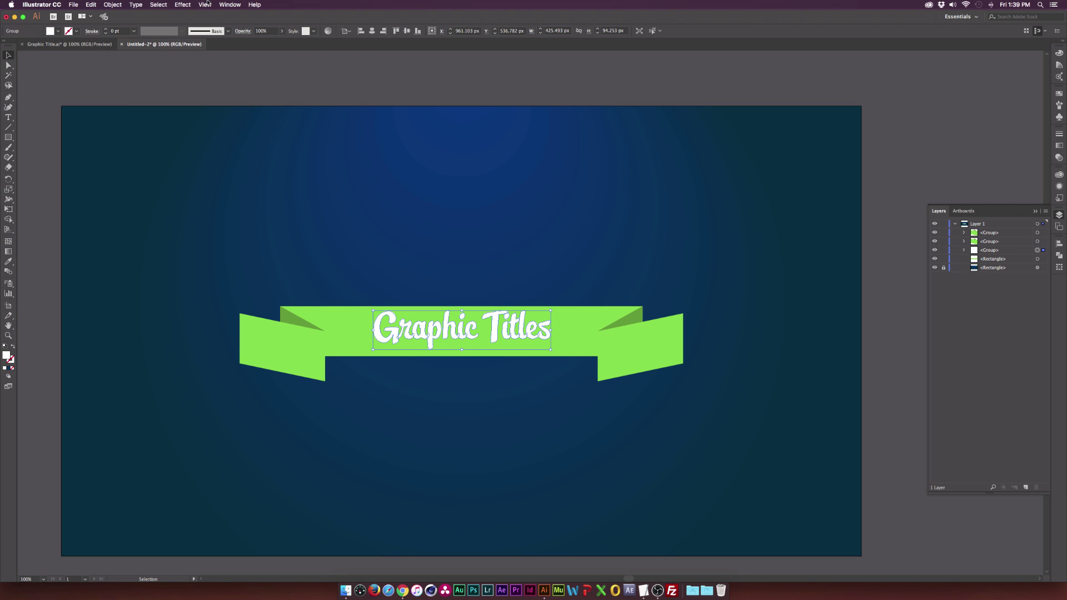
Step: Centre the expanded title horizontally and vertically on the artboard, and deselect it
click(373, 32)
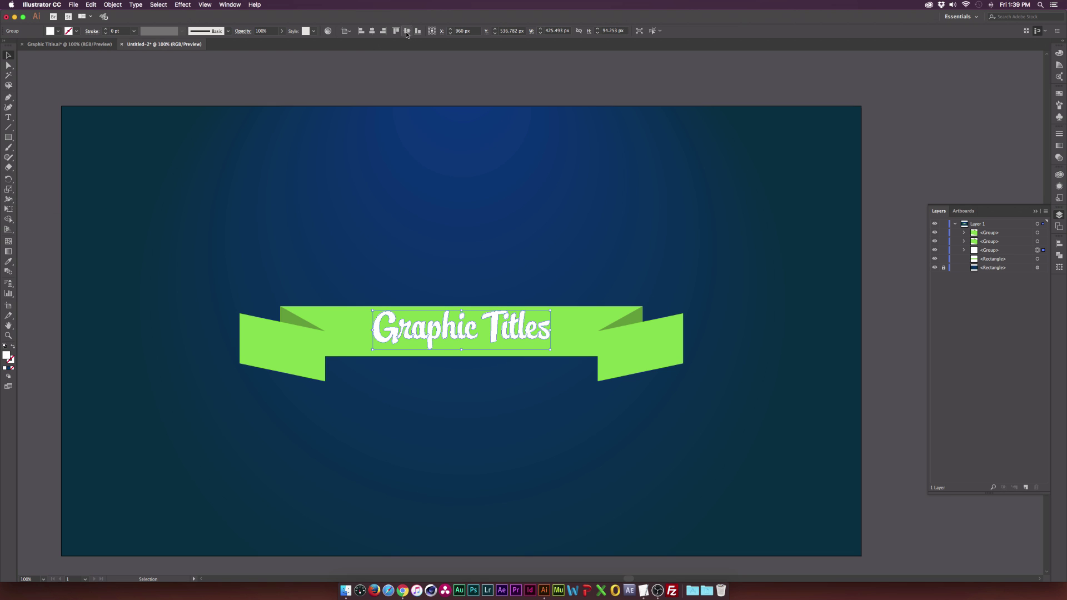
click(407, 34)
click(448, 206)
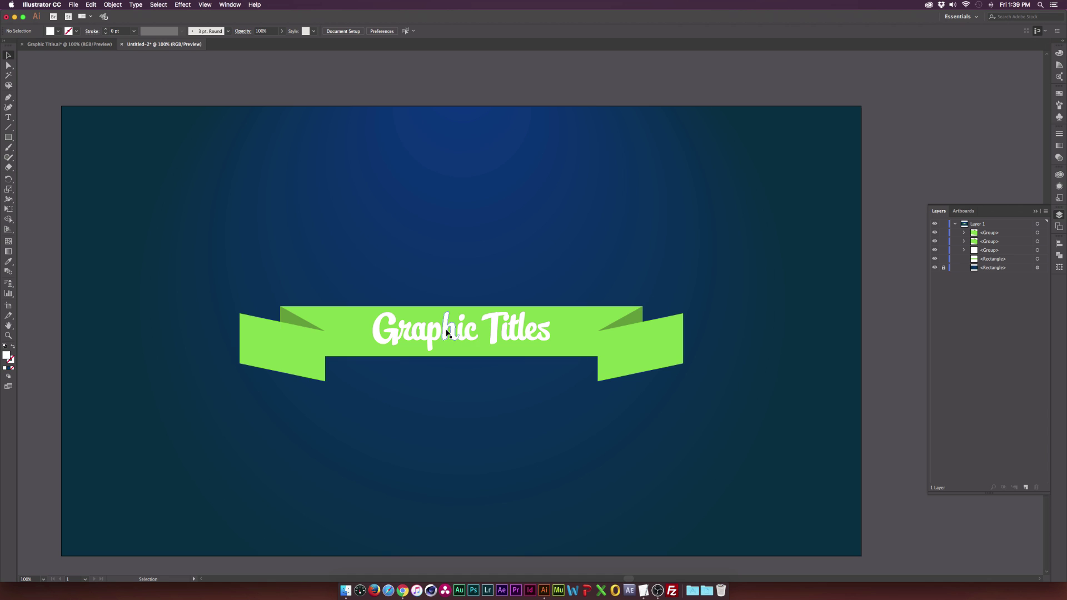
Step: Hide both ribbon groups, the title and the banner rectangle, leaving the background visible, and add a new layer
key(super+minus)
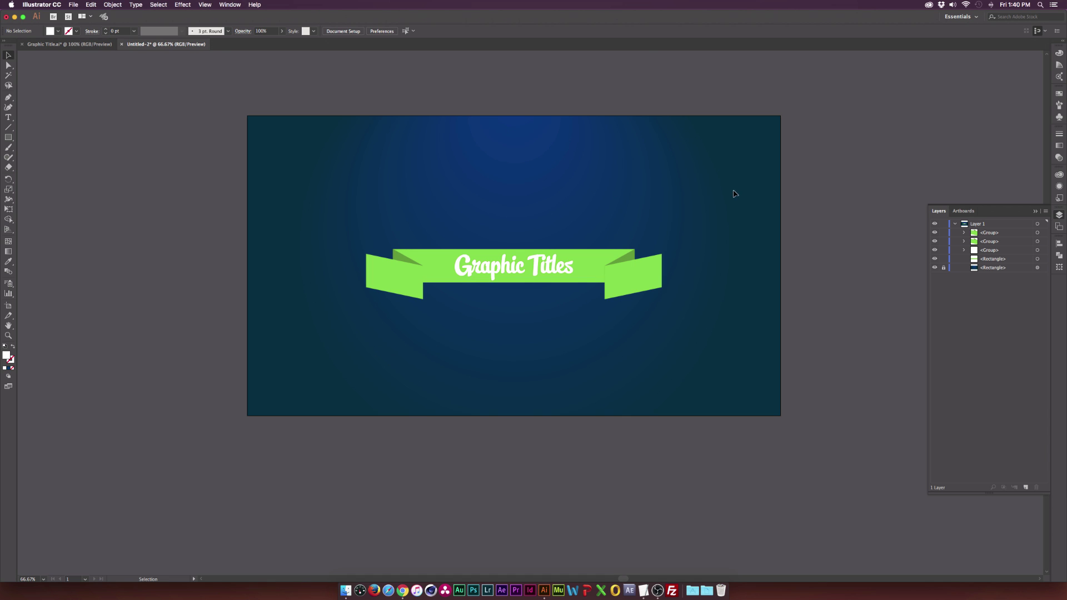
click(956, 224)
click(955, 224)
drag(935, 232, 936, 243)
click(1025, 487)
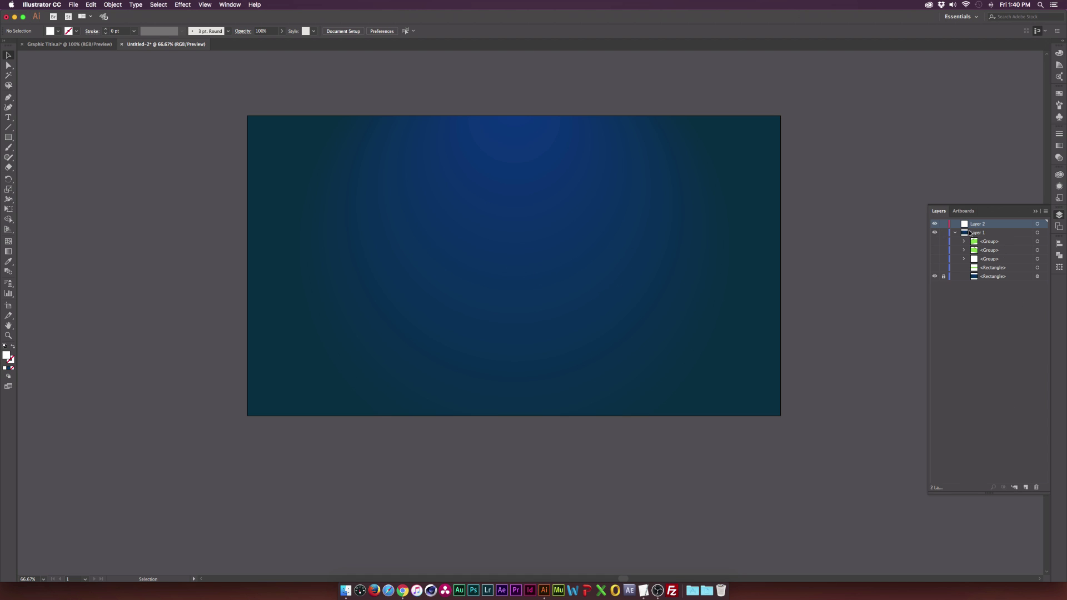
Step: Draw a 60 px circle near the artboard's upper-left corner and fill it with teal 206b79
click(8, 137)
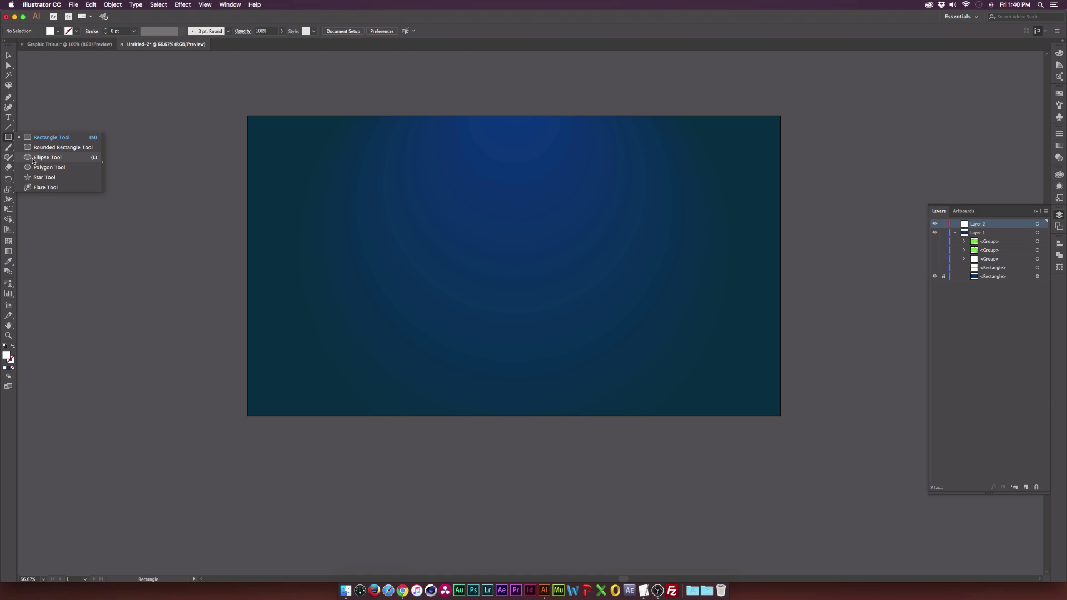
click(33, 158)
drag(283, 149, 300, 135)
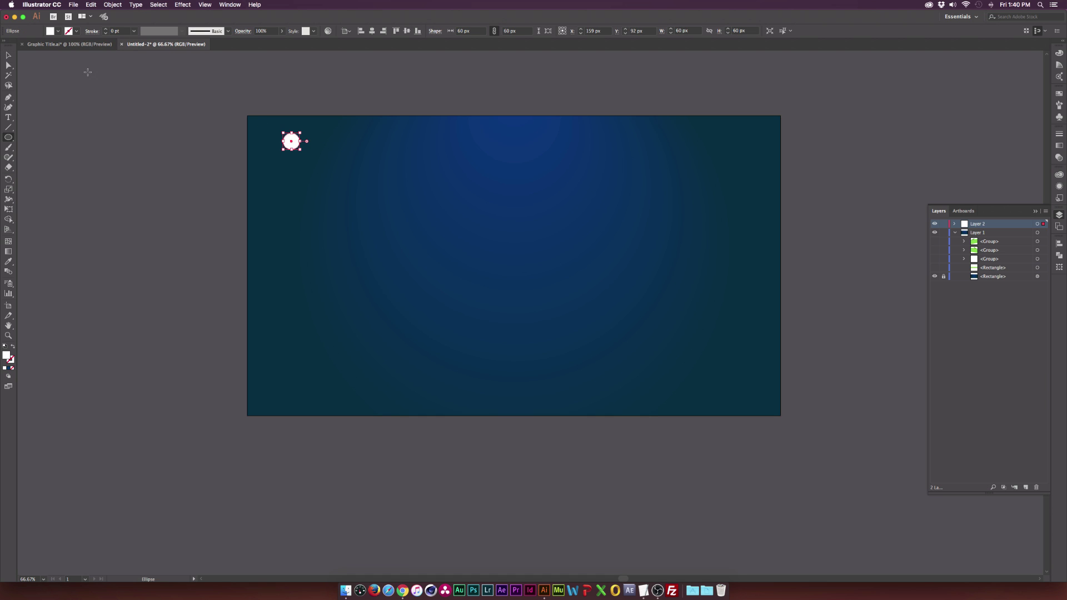
double_click(6, 356)
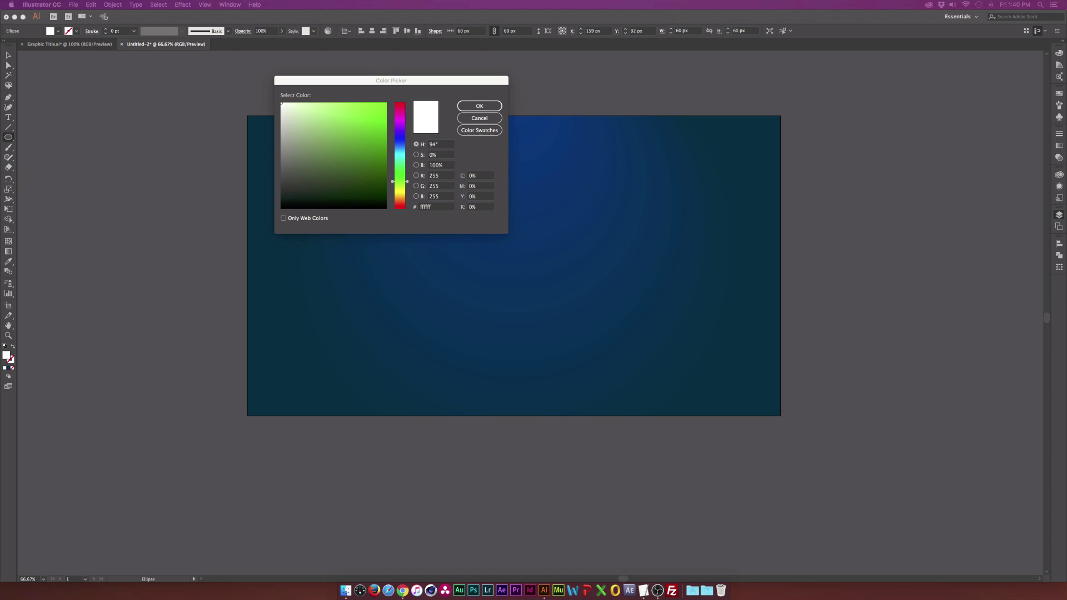
click(437, 207)
text(206b79)
click(481, 105)
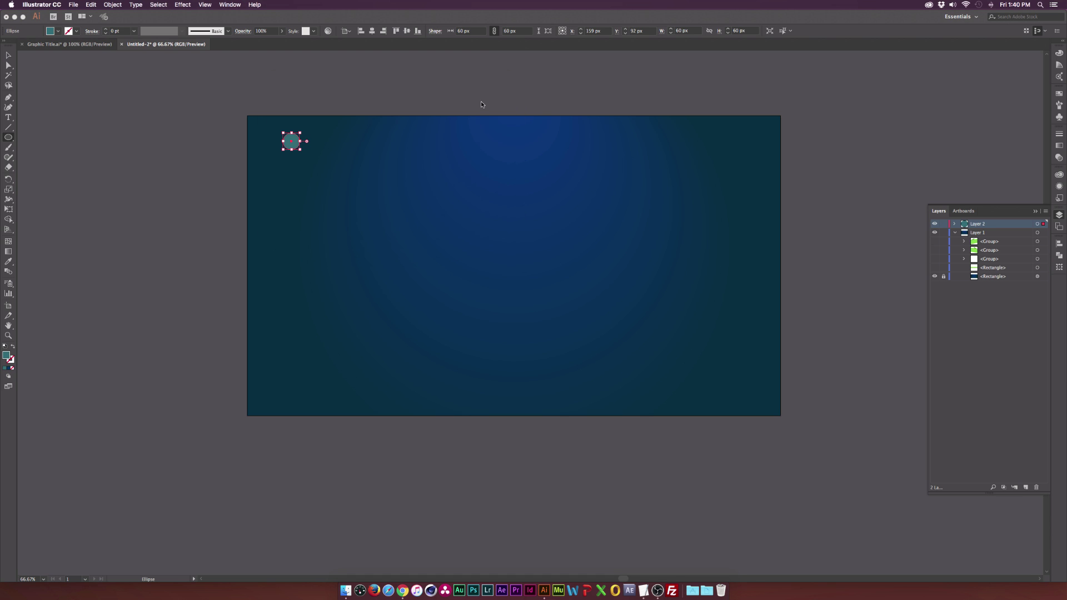
Step: Move the teal circle down and left to X 120 px, Y 107 px
key(v)
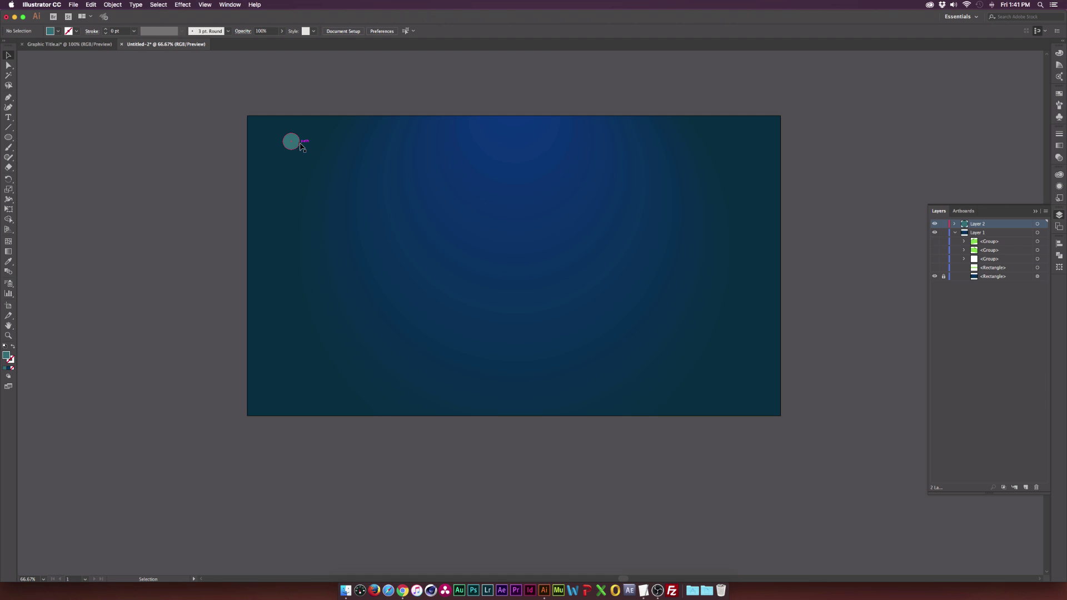
drag(298, 143, 281, 150)
key(a)
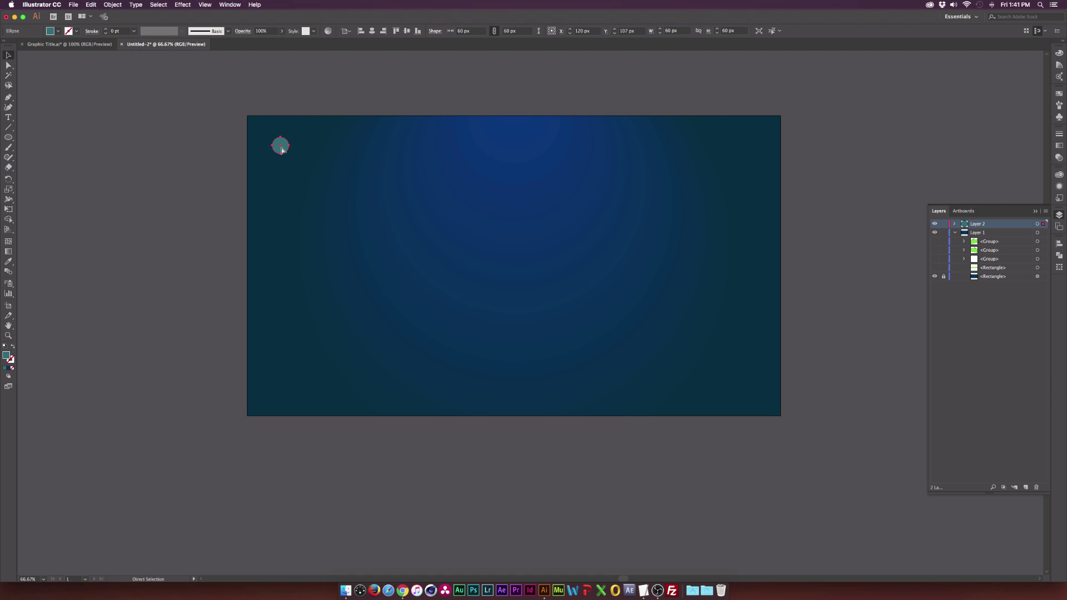
Step: Paste a copy of the circle in place and enlarge it around its centre to 90 px
click(90, 5)
click(136, 75)
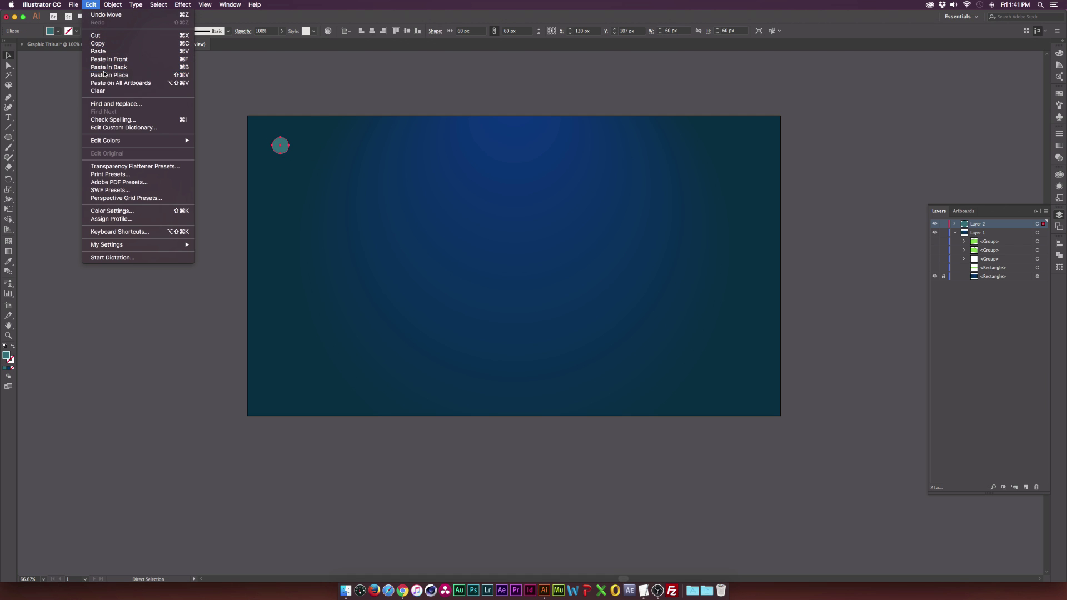
drag(290, 137, 293, 133)
Step: Remove the larger circle's fill and give it a 3 pt stroke
click(57, 31)
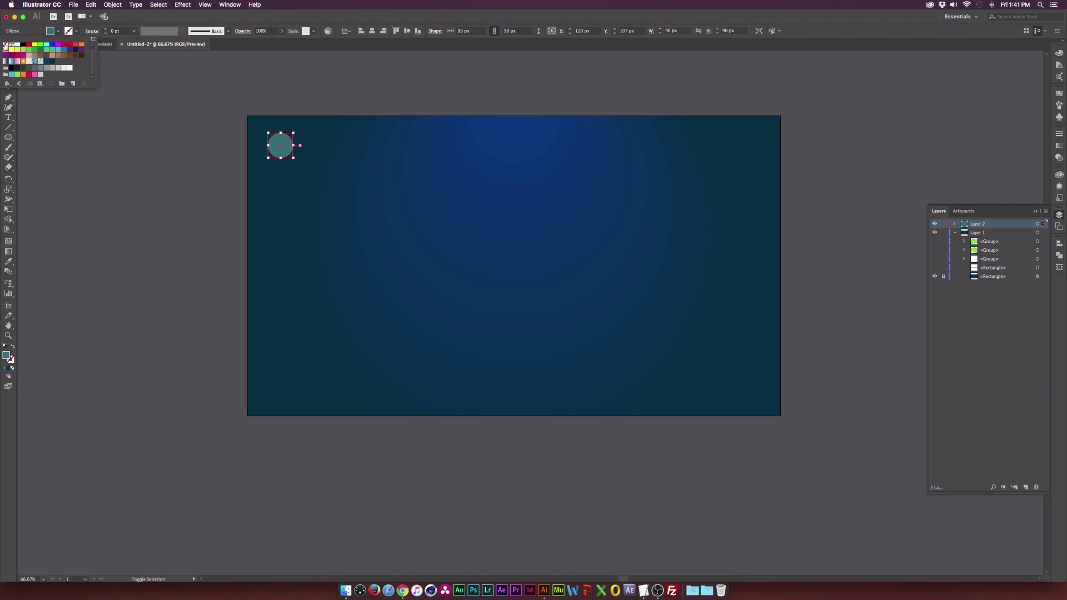
click(5, 45)
click(78, 32)
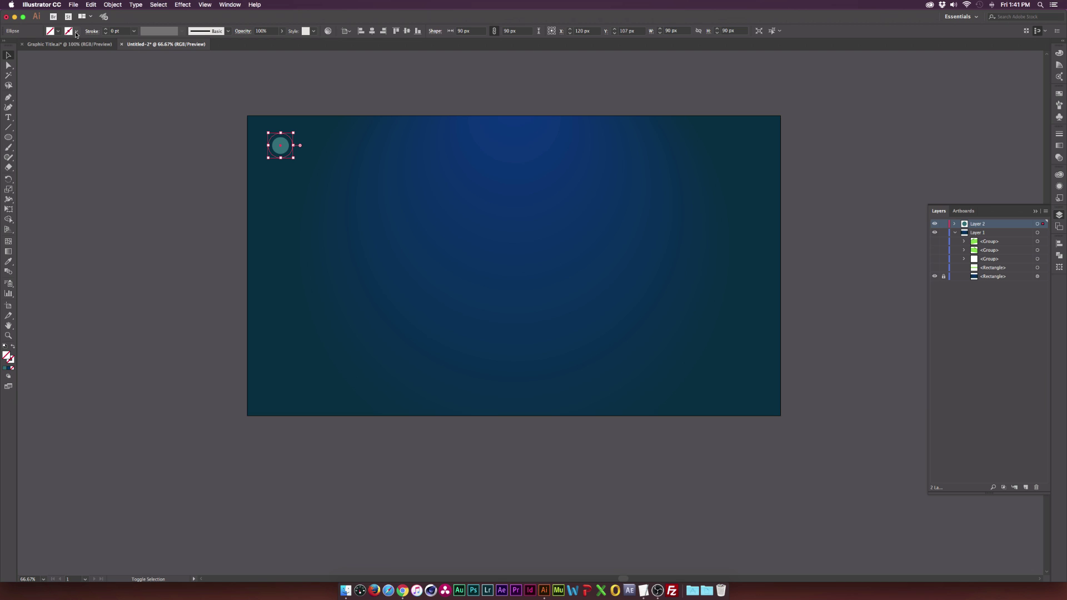
click(106, 29)
click(106, 29)
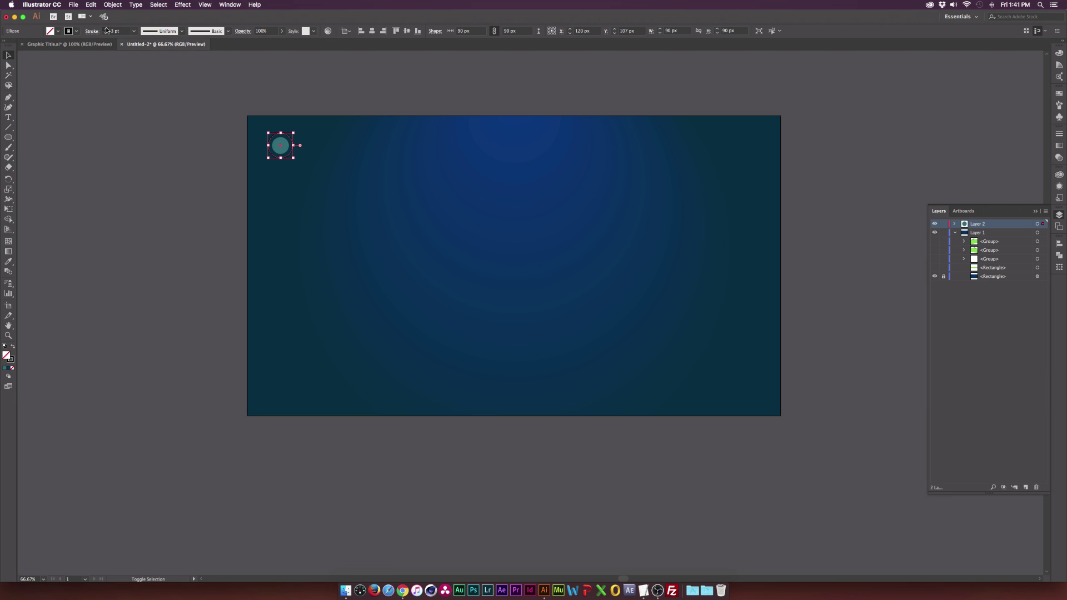
click(106, 30)
Step: Colour the outer ring's stroke teal 206b79 and deselect it
double_click(10, 361)
click(437, 207)
text(206b79)
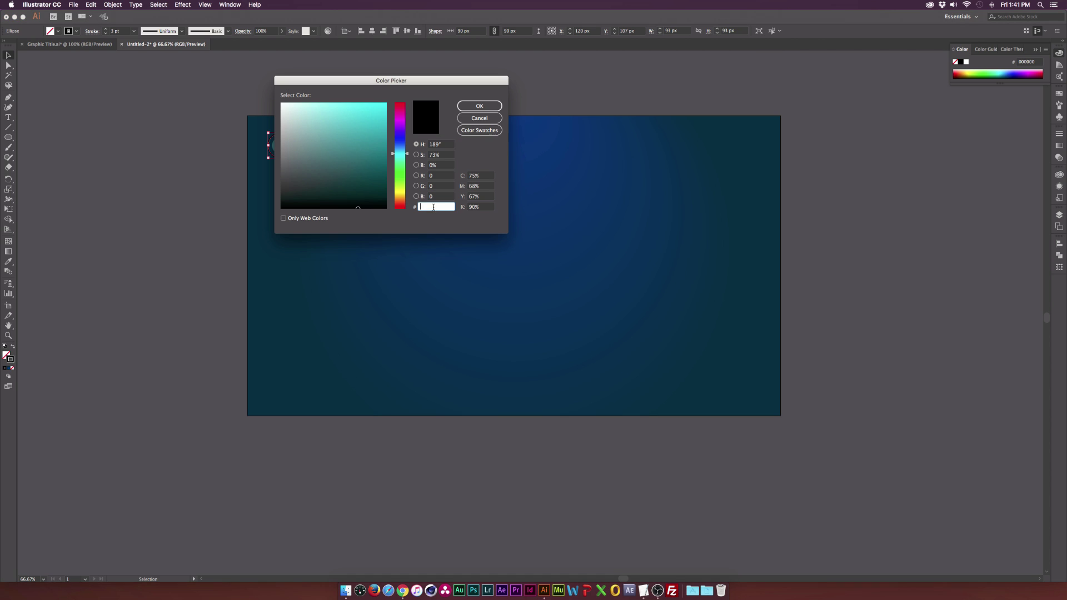
click(468, 106)
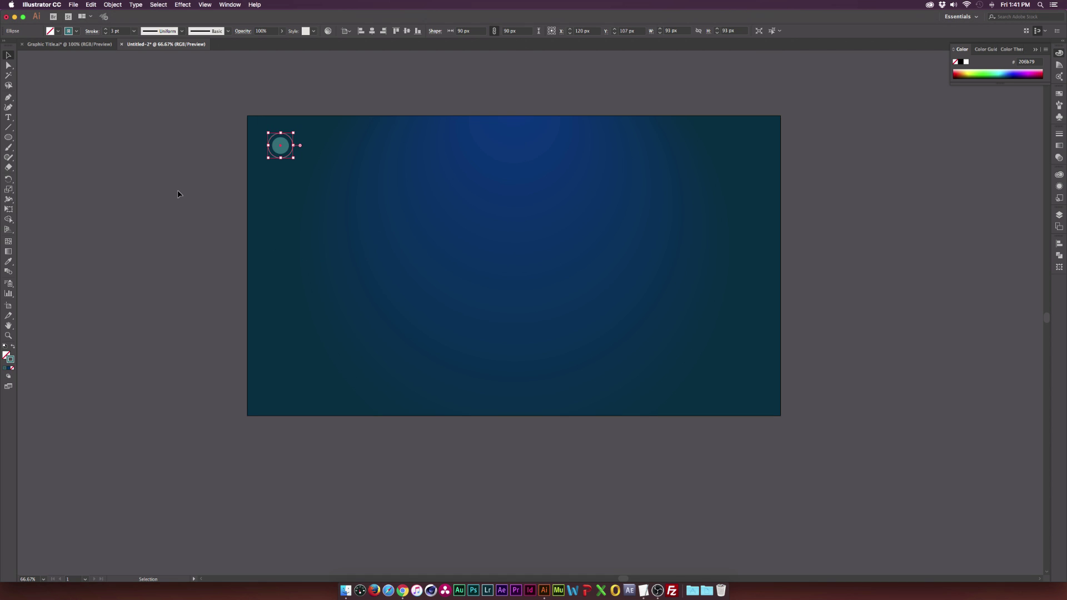
click(417, 131)
scroll(204, 139, up, 3)
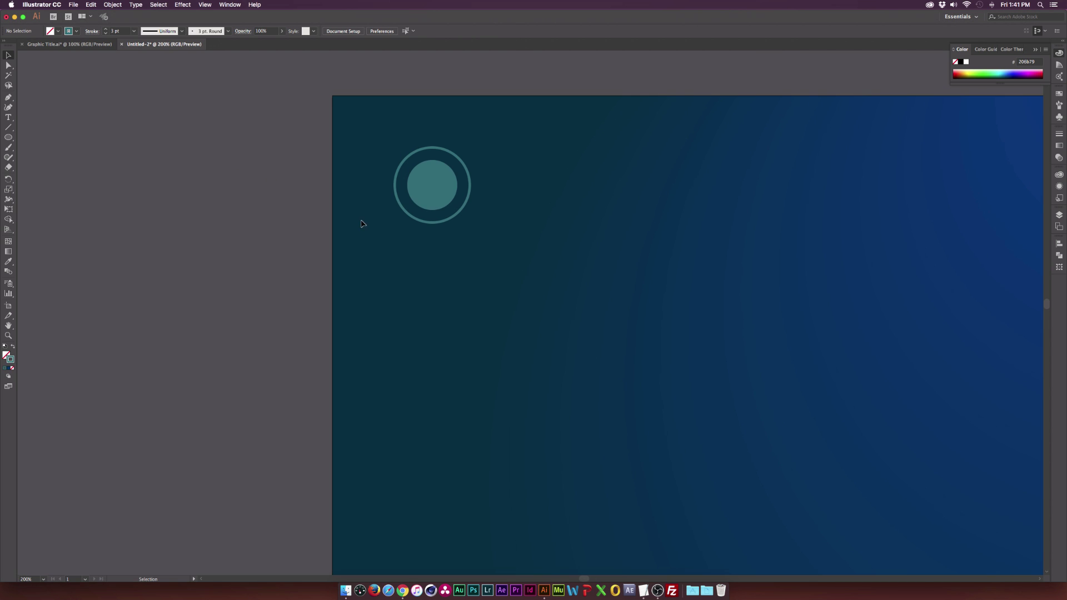
Step: Draw a 95 px square to the right of the ringed circle and remove its stroke
scroll(351, 233, down, 1)
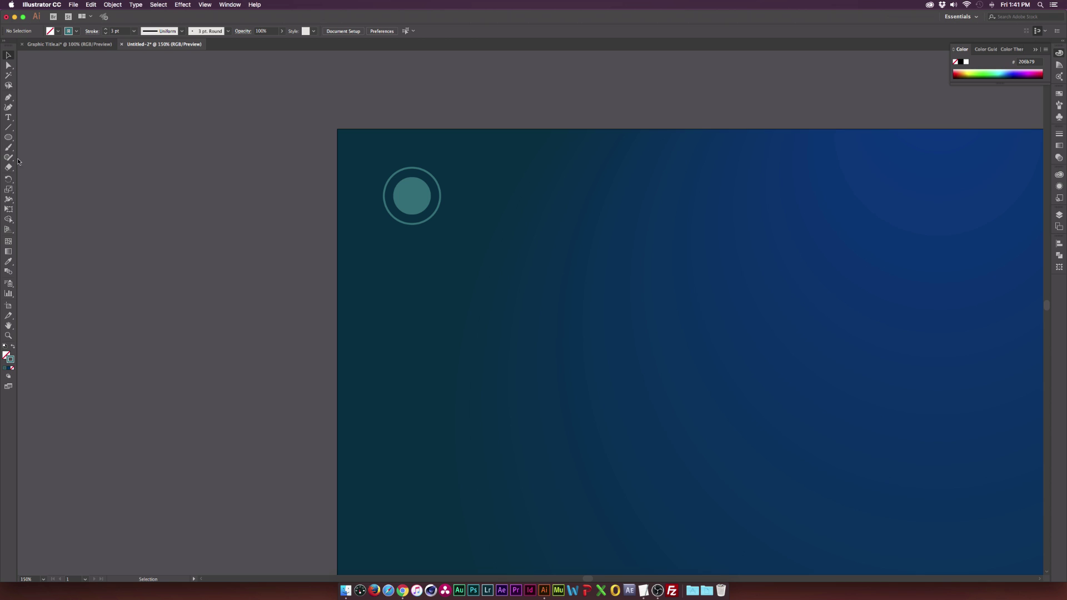
click(9, 137)
click(44, 137)
drag(517, 223, 580, 162)
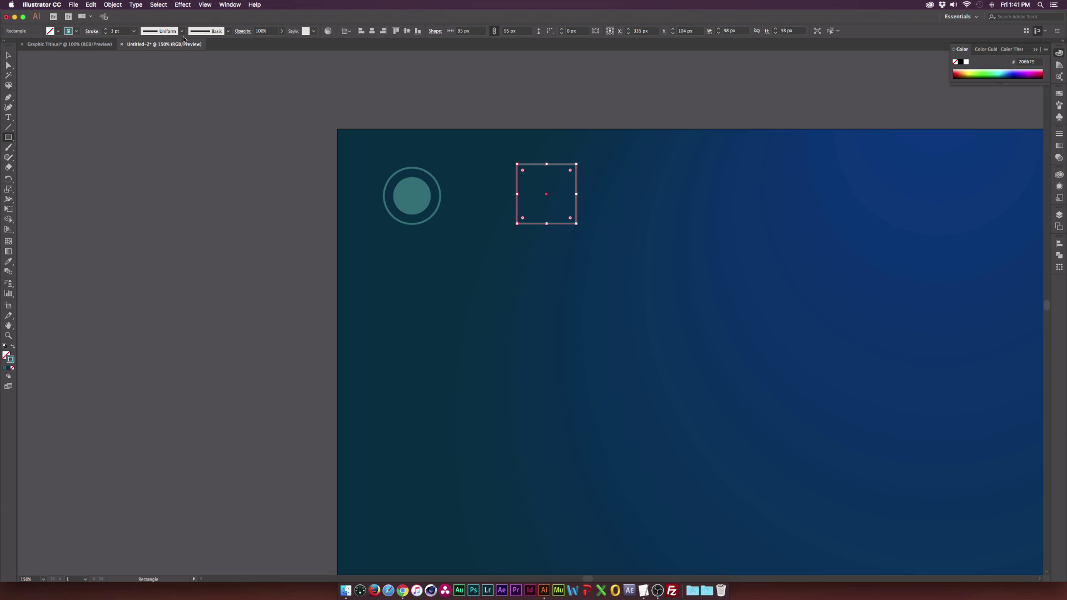
click(77, 31)
click(7, 45)
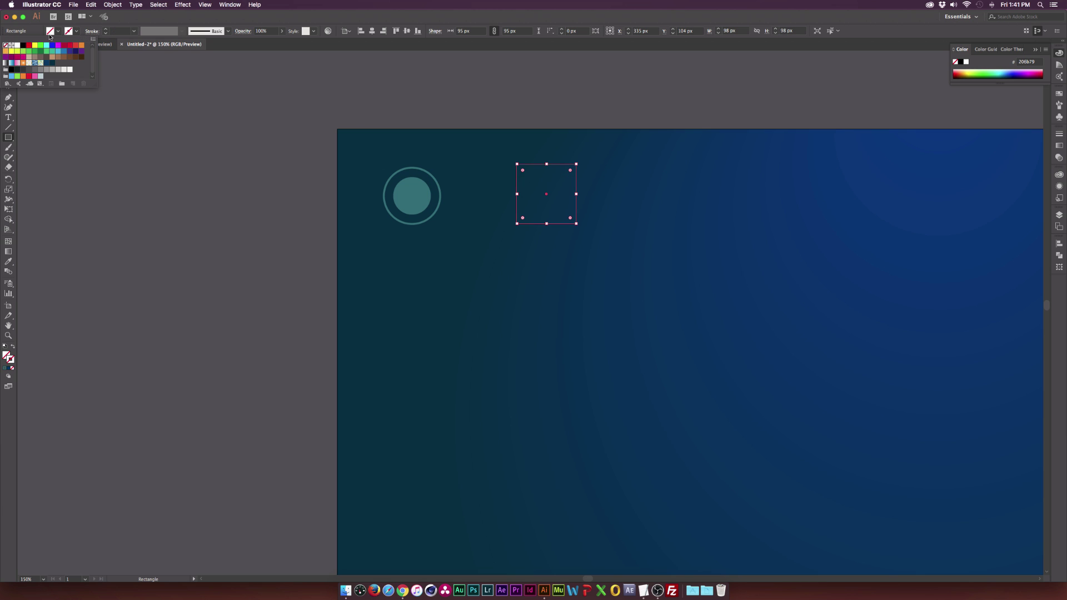
Step: Fill the square with dark navy 021941
click(57, 31)
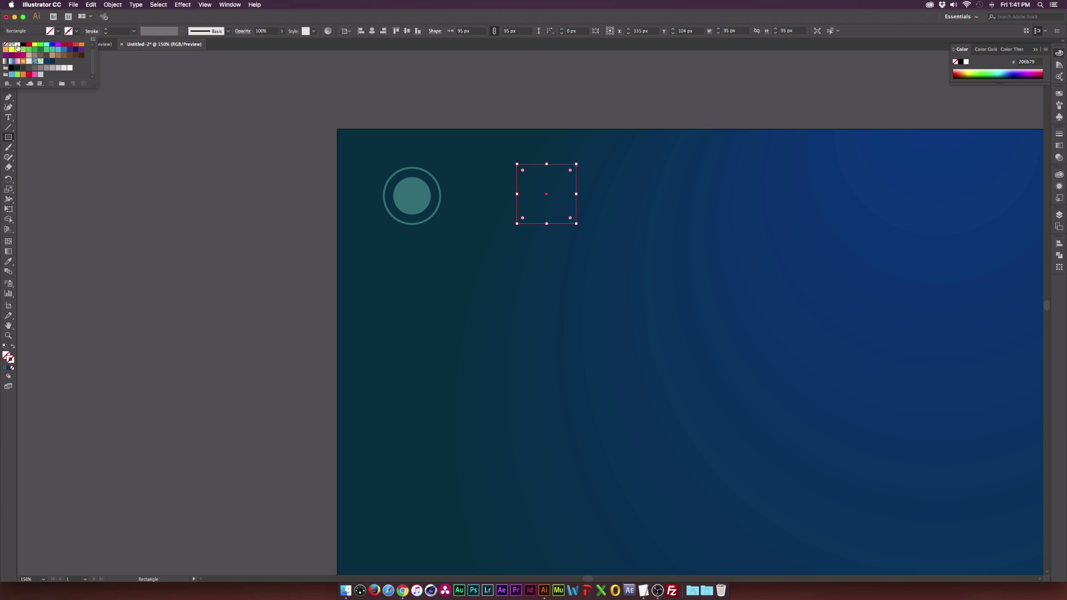
click(17, 46)
double_click(6, 354)
key(Escape)
double_click(6, 355)
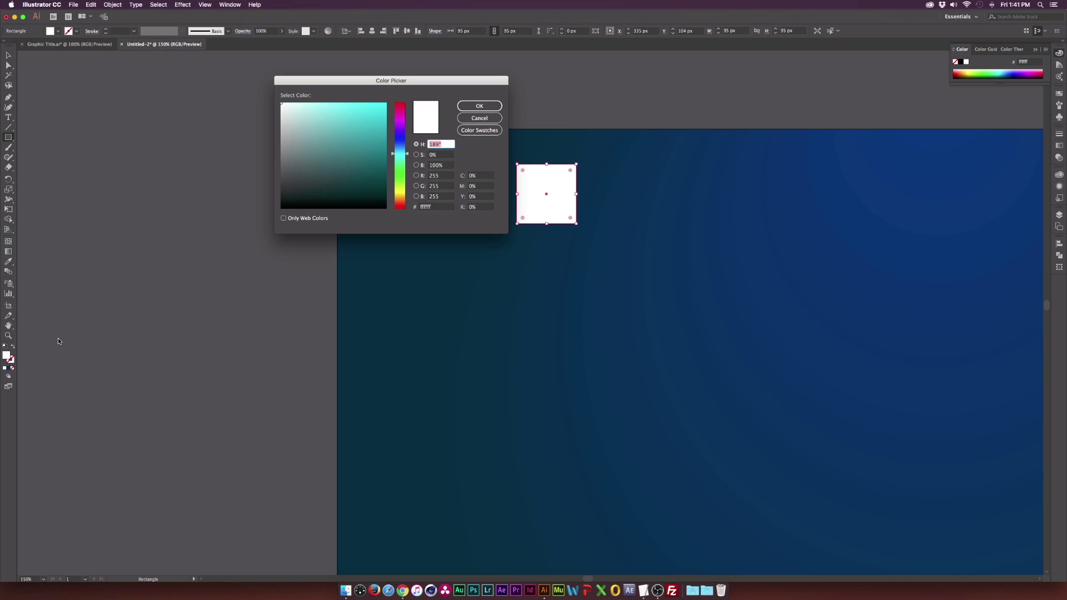
double_click(432, 207)
text(021941)
click(480, 106)
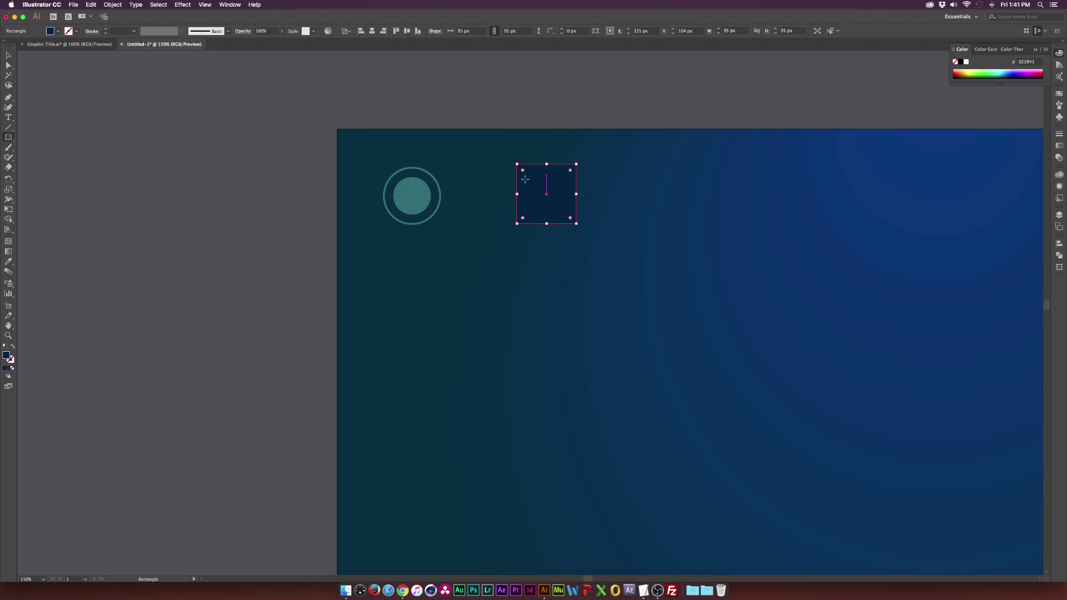
Step: Paste a copy of the navy square in place and enlarge it around its centre to 116 px
click(8, 55)
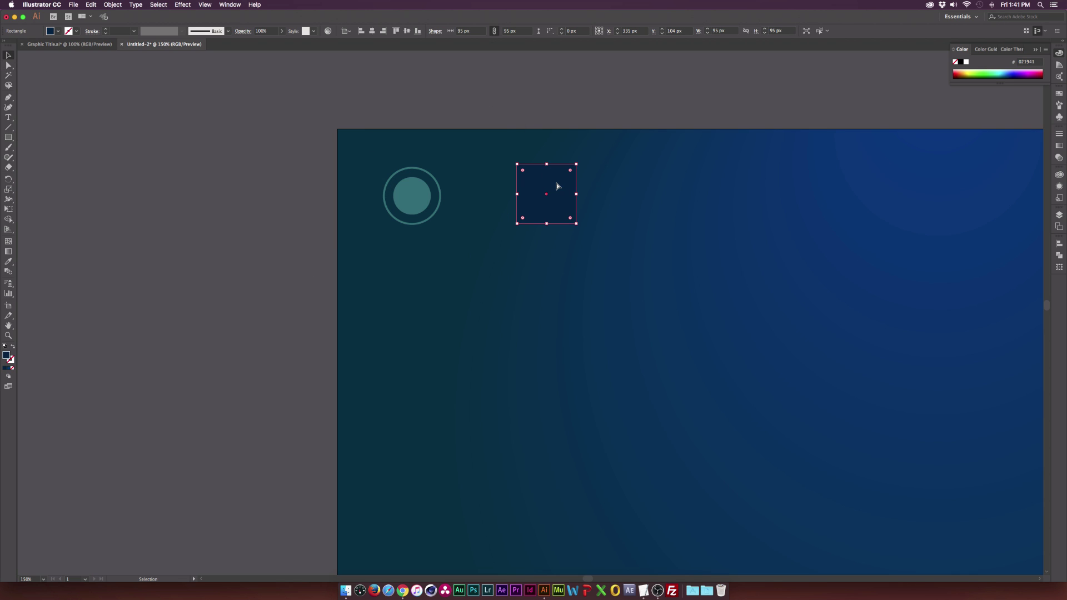
key(super)
drag(576, 164, 583, 159)
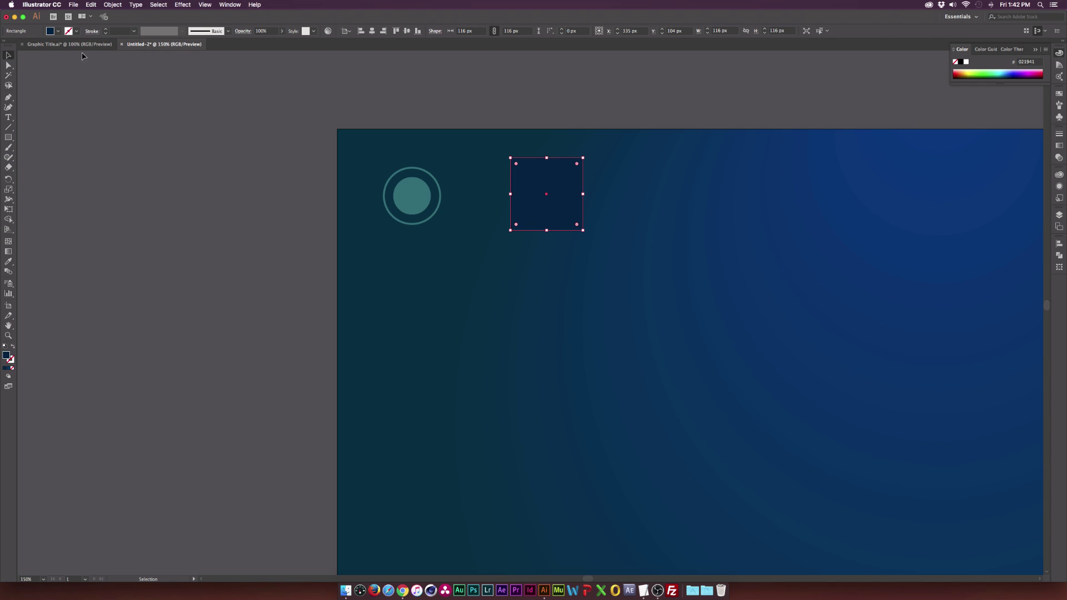
Step: Remove the larger square's fill and give it a dark stroke instead
click(58, 32)
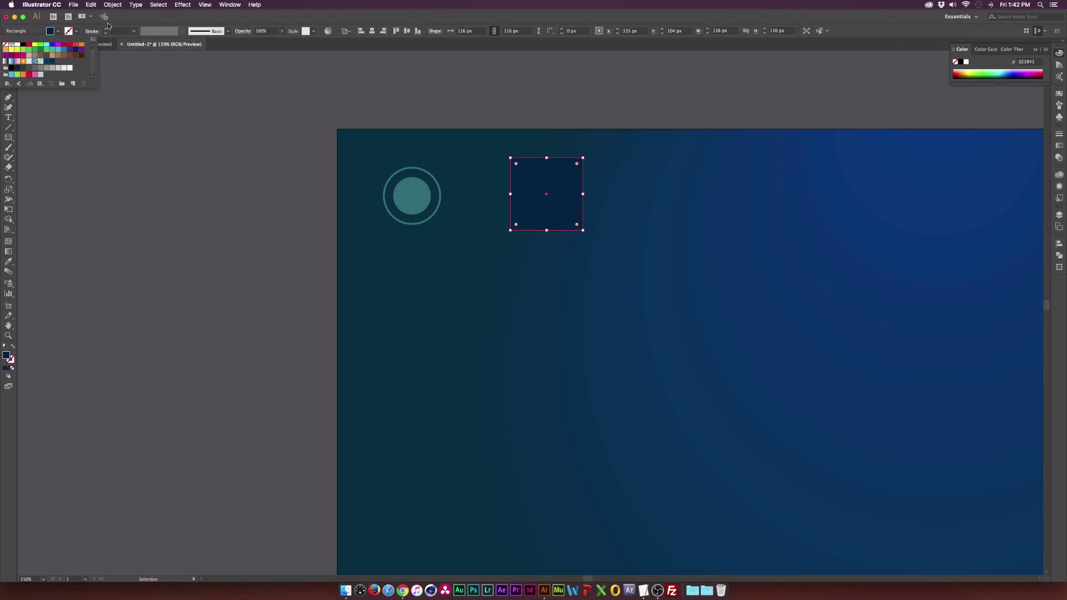
click(53, 32)
click(4, 46)
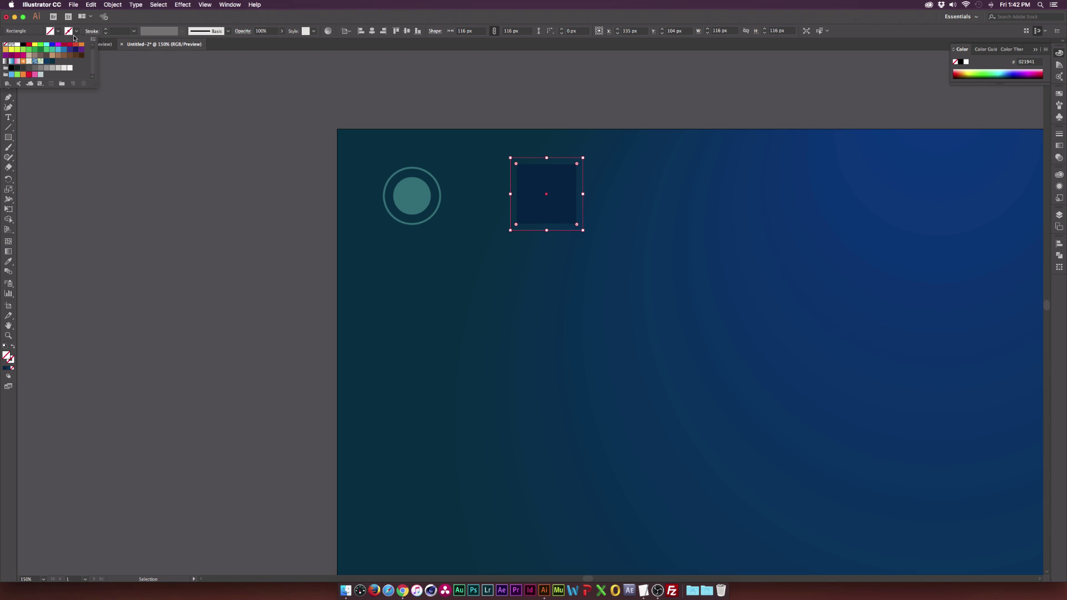
click(52, 64)
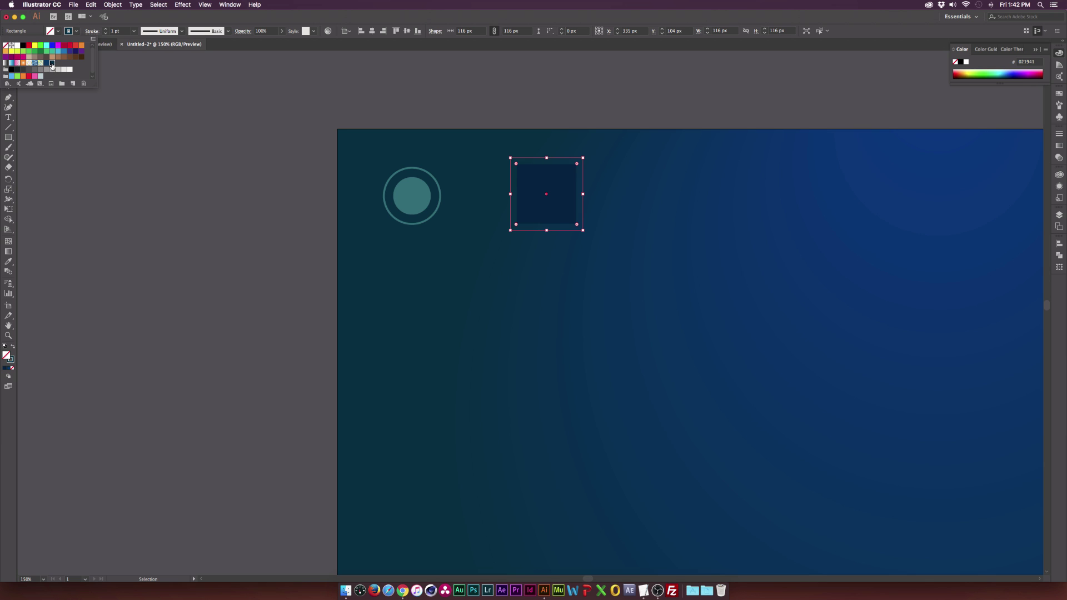
click(143, 22)
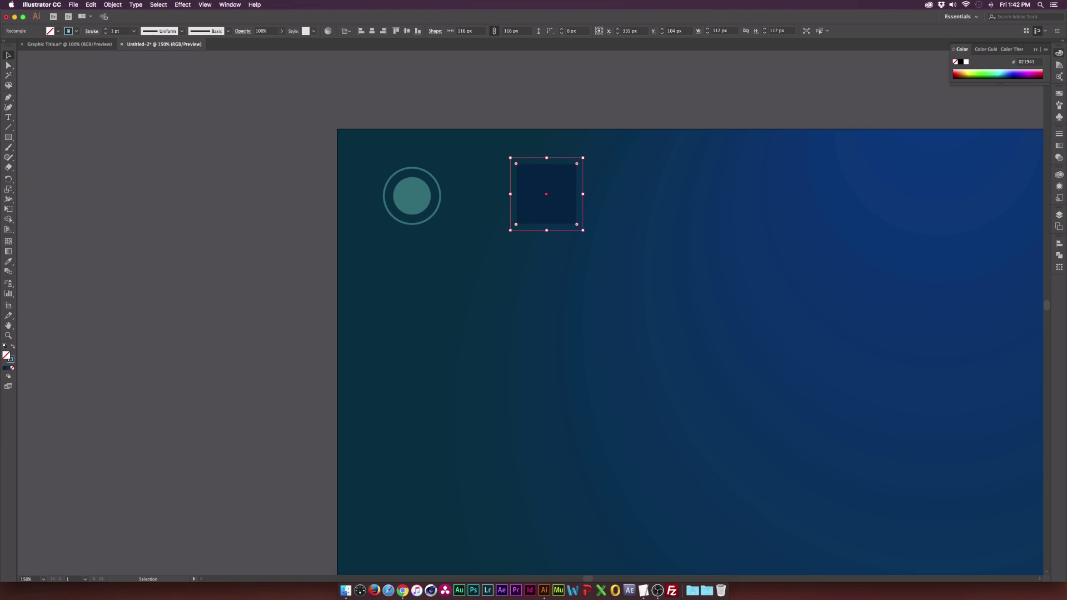
Step: Colour the outer square's stroke navy 021941, make it 3 pt thick and deselect it
double_click(10, 359)
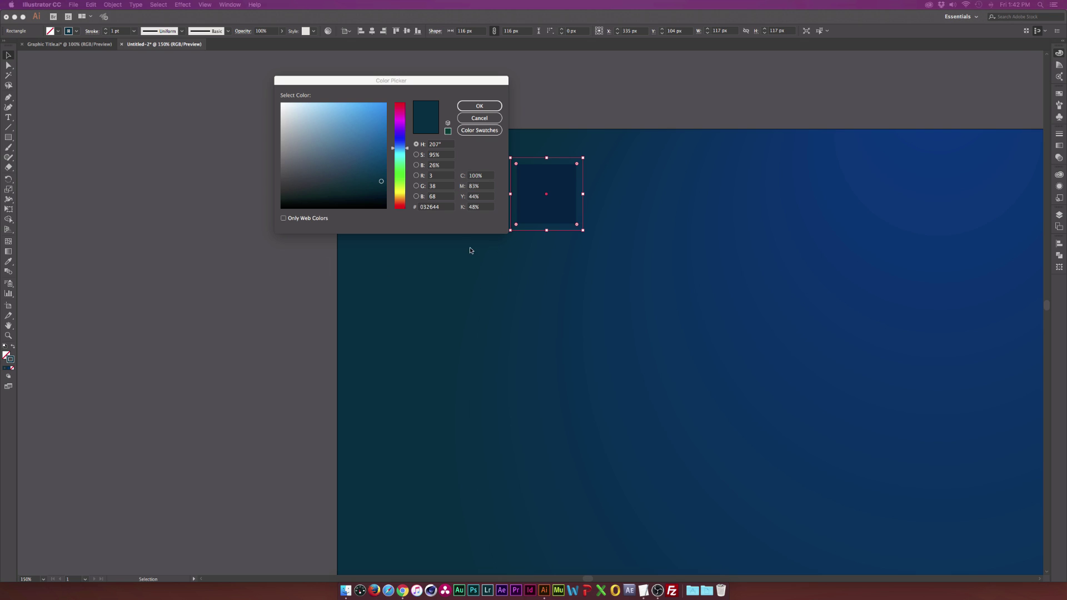
text(021941)
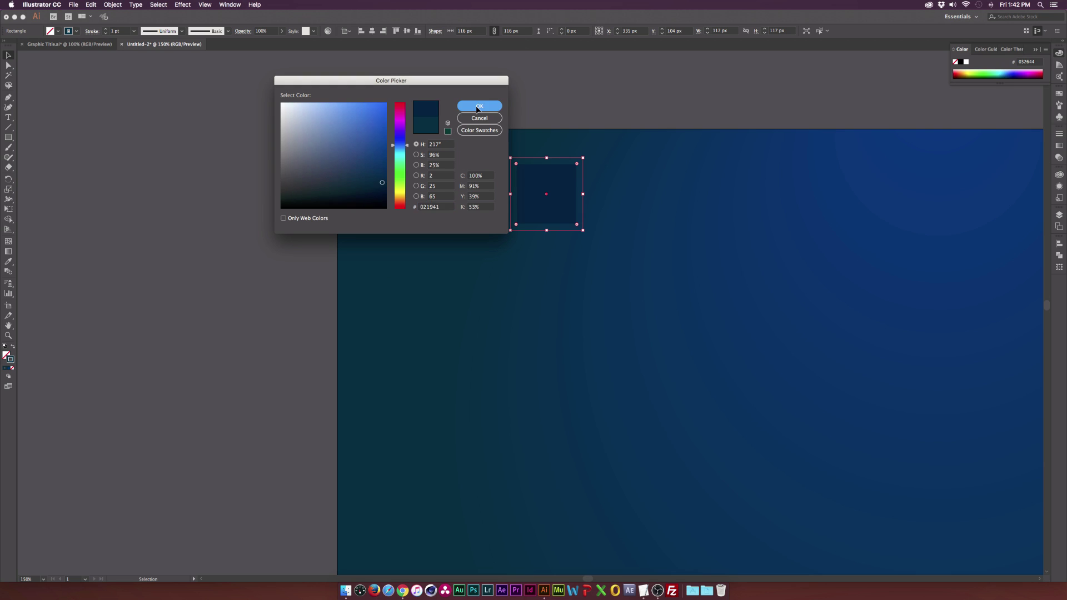
click(478, 108)
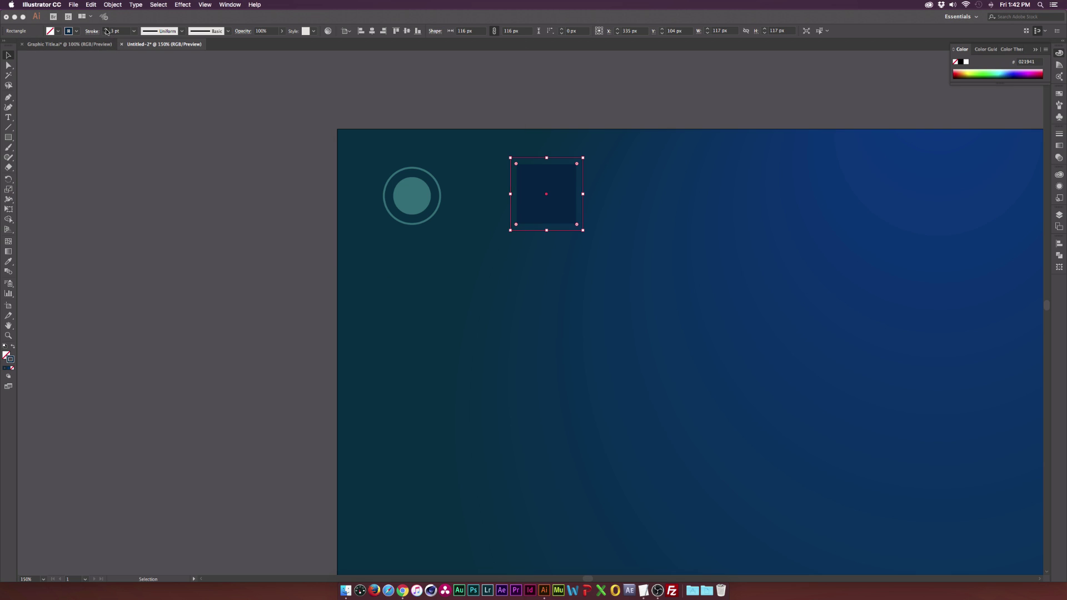
click(199, 268)
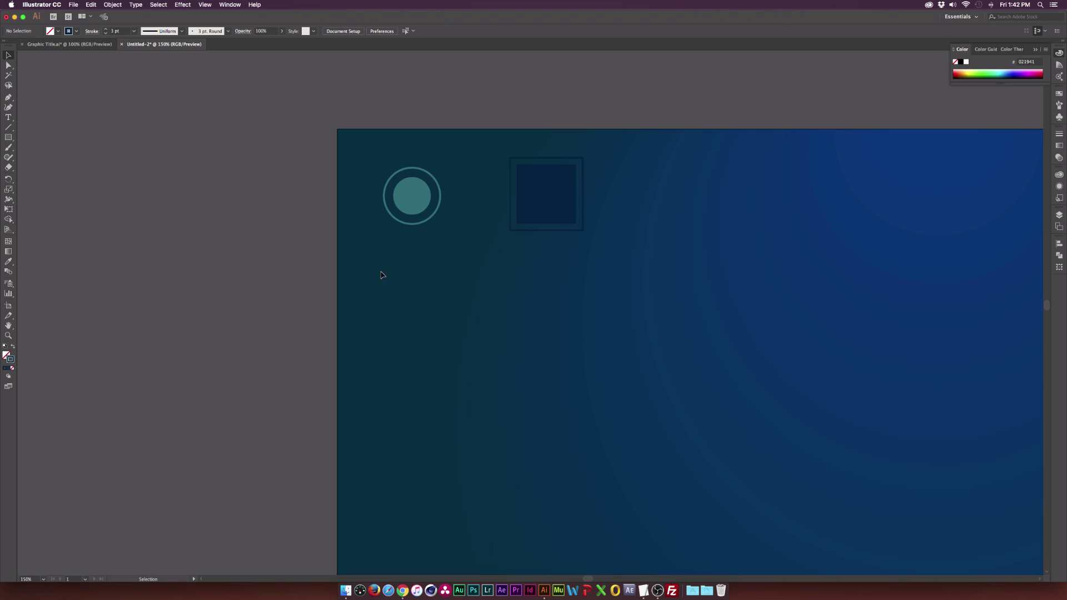
Step: Select the ringed circle and the framed square and align them to the artboard's vertical centre
drag(374, 275, 437, 202)
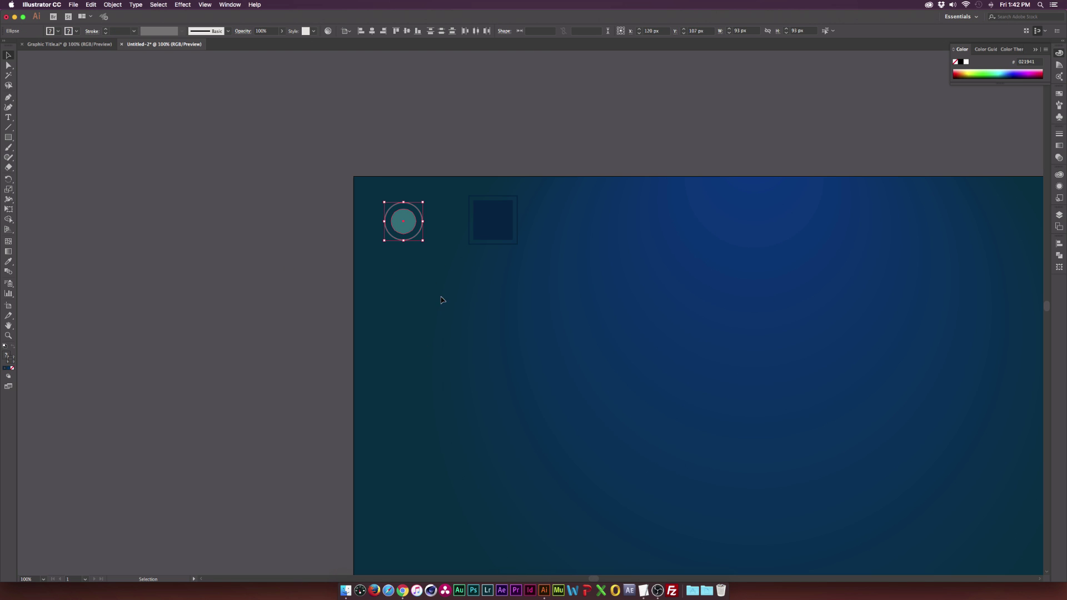
drag(442, 300, 519, 167)
drag(312, 190, 650, 301)
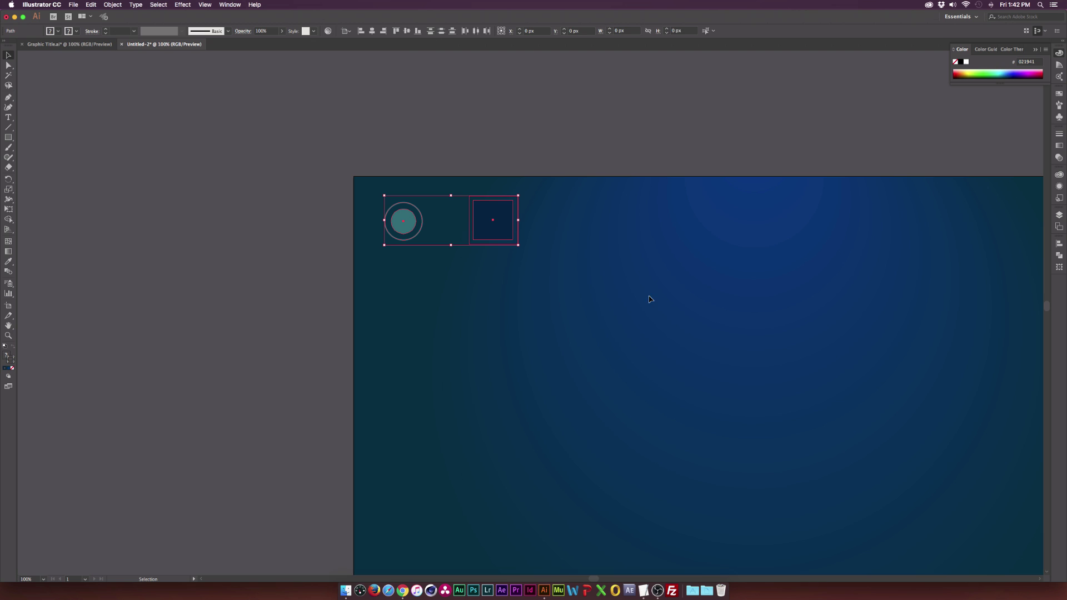
click(407, 34)
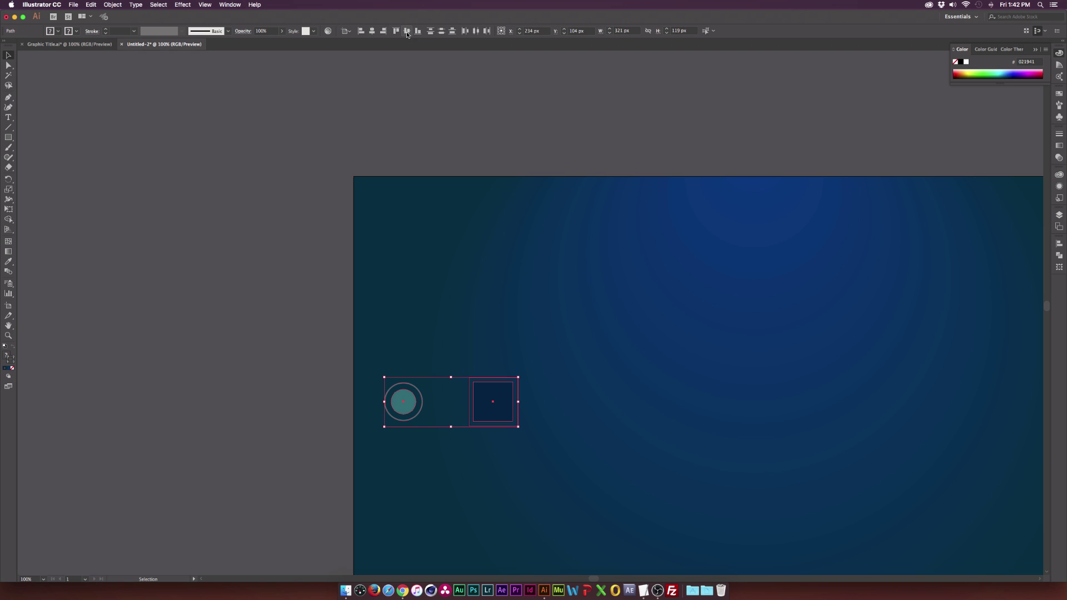
Step: Move the aligned circle and square together back up close to the artboard's top edge
click(328, 310)
drag(342, 367, 556, 453)
drag(492, 414, 483, 269)
click(328, 232)
drag(307, 290, 595, 209)
drag(493, 270, 494, 233)
Step: Duplicate the ringed circle and framed square horizontally to the right to make a row of four shapes
drag(682, 200, 445, 208)
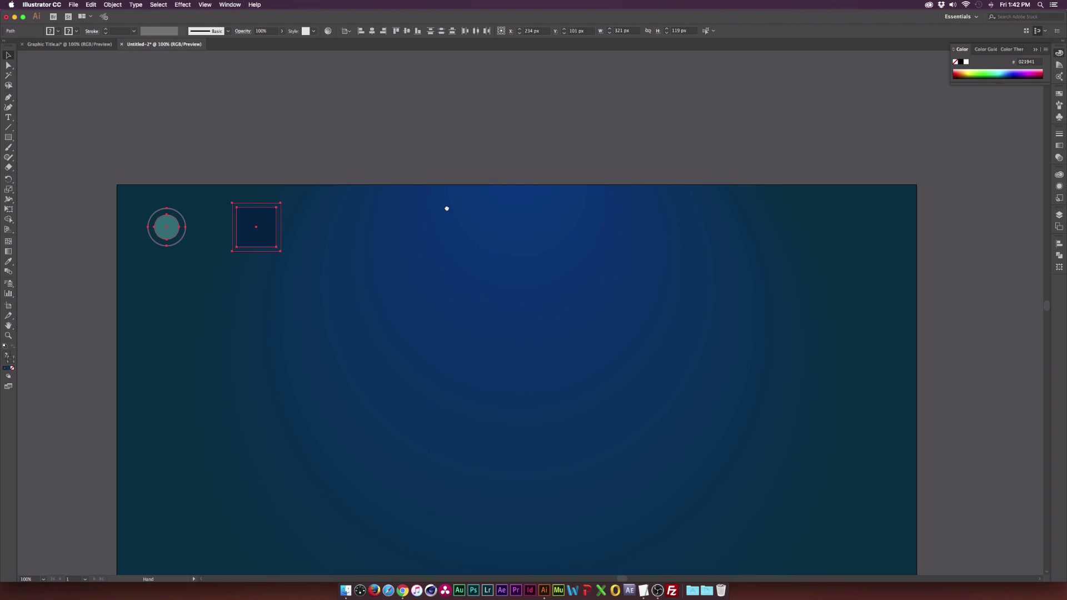
click(174, 126)
drag(50, 203, 272, 253)
key(a)
key(v)
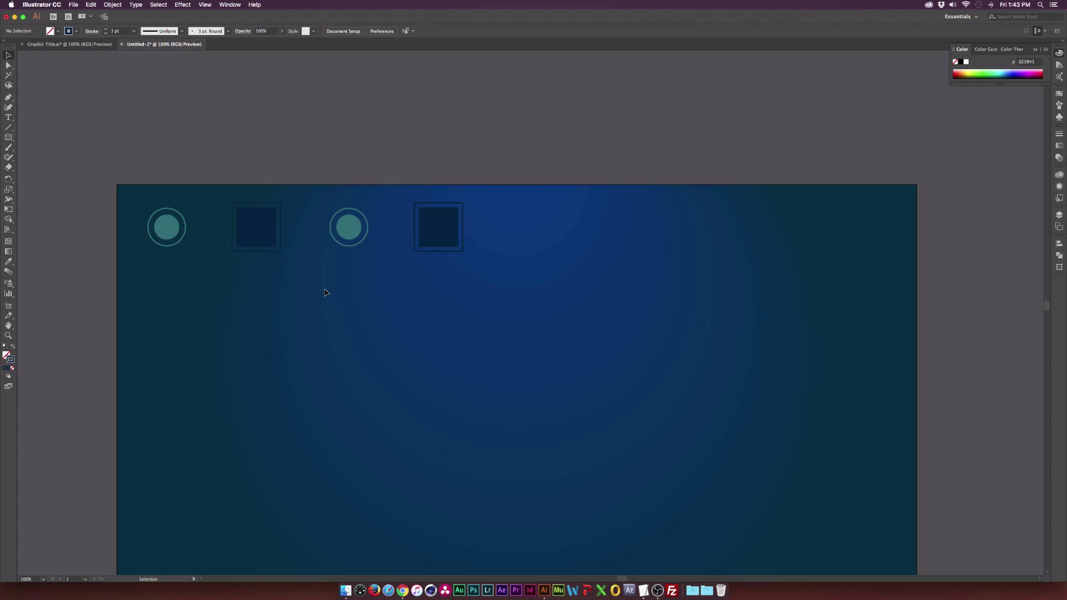
drag(325, 290, 465, 202)
click(418, 297)
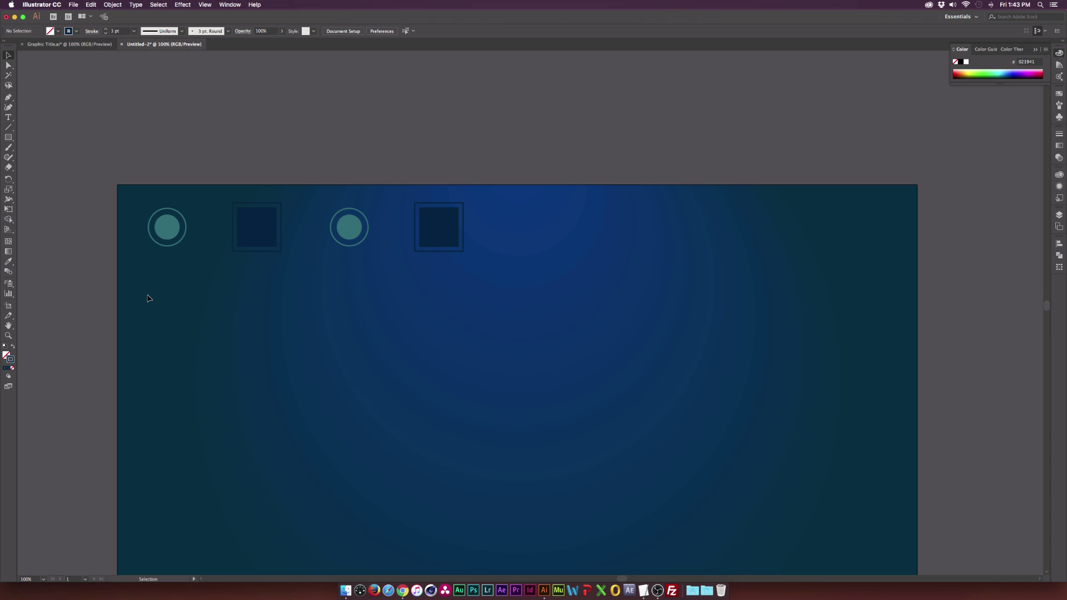
Step: Duplicate the four shapes horizontally to the right to extend the row to eight
key(a)
drag(147, 299, 530, 155)
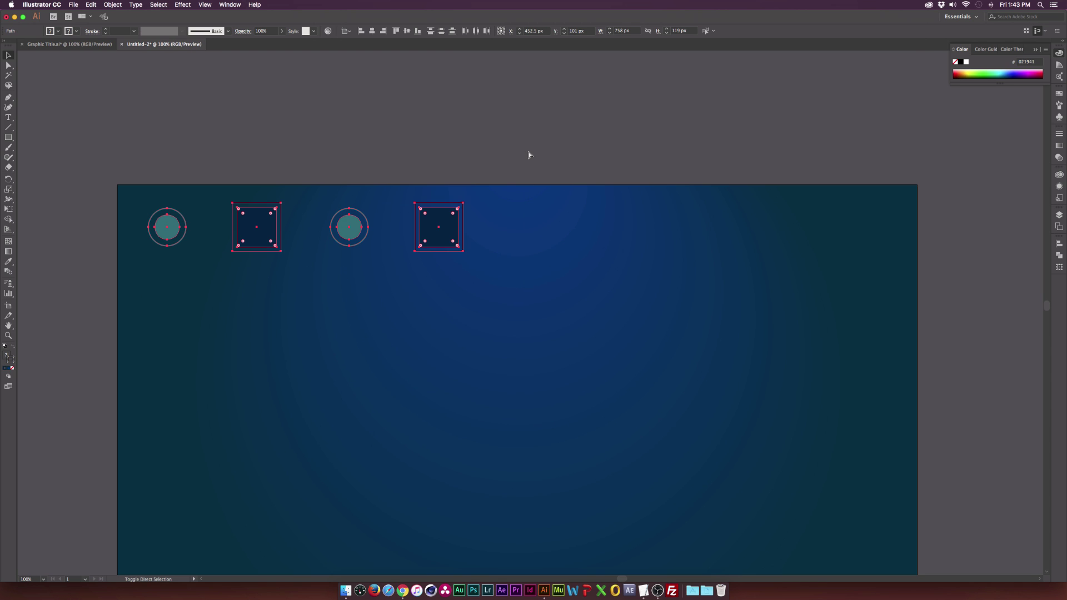
key(v)
drag(438, 231, 807, 230)
click(515, 262)
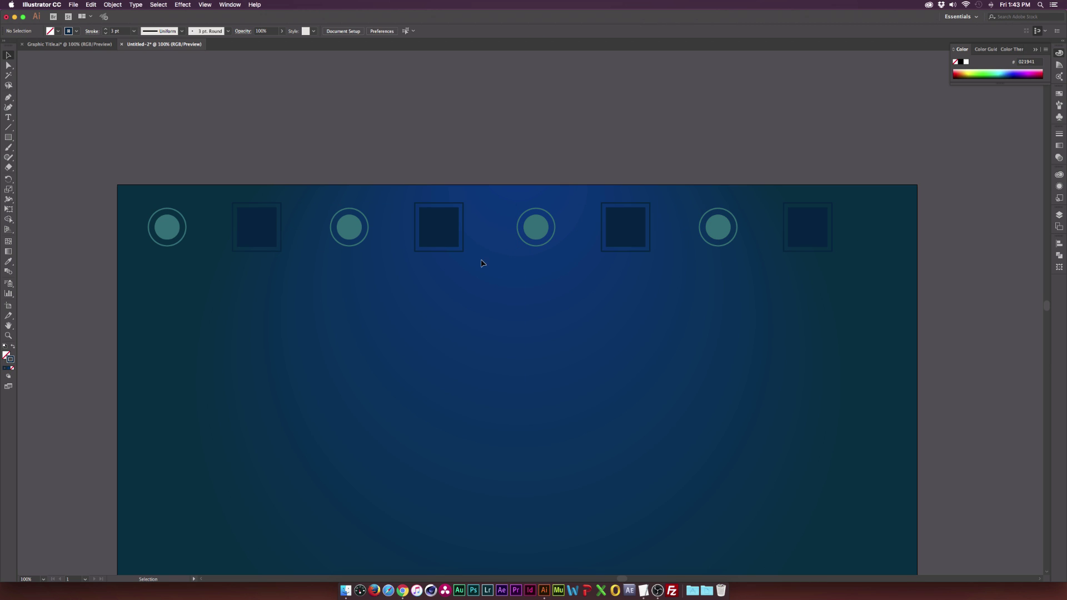
Step: Group the eight shapes and centre the group horizontally on the artboard
drag(132, 292, 850, 158)
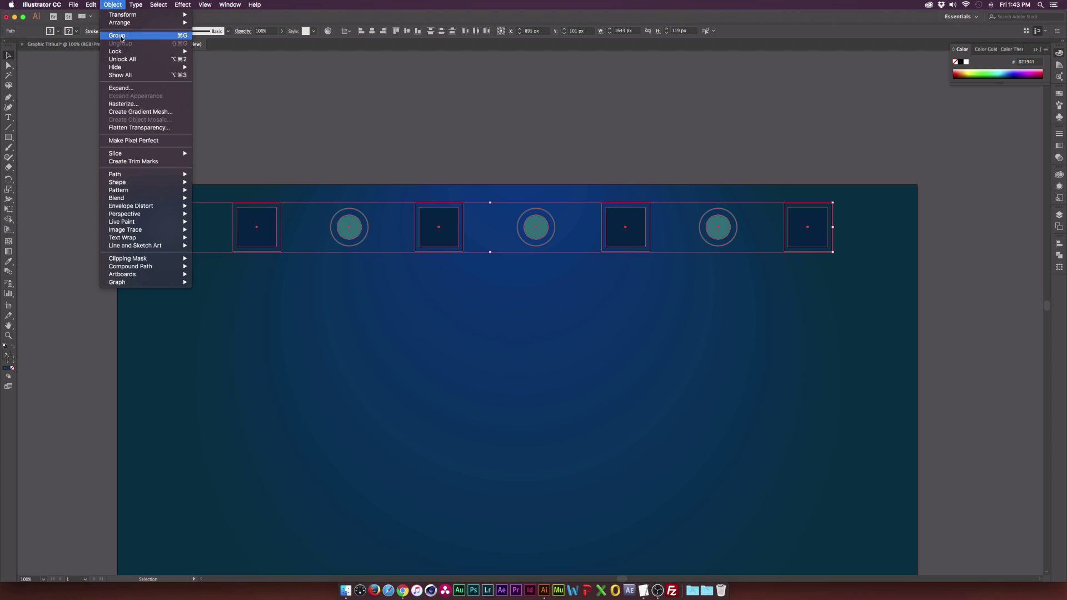
click(118, 35)
click(373, 32)
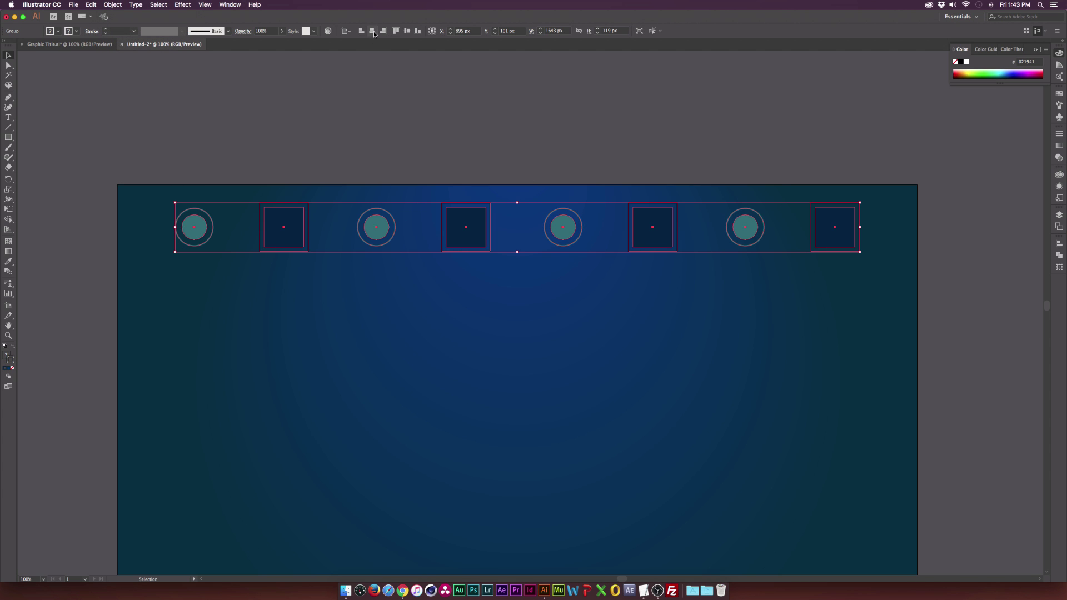
click(556, 156)
Step: Copy the first ringed circle to the far right end of the row, after the last square
scroll(537, 181, down, 1)
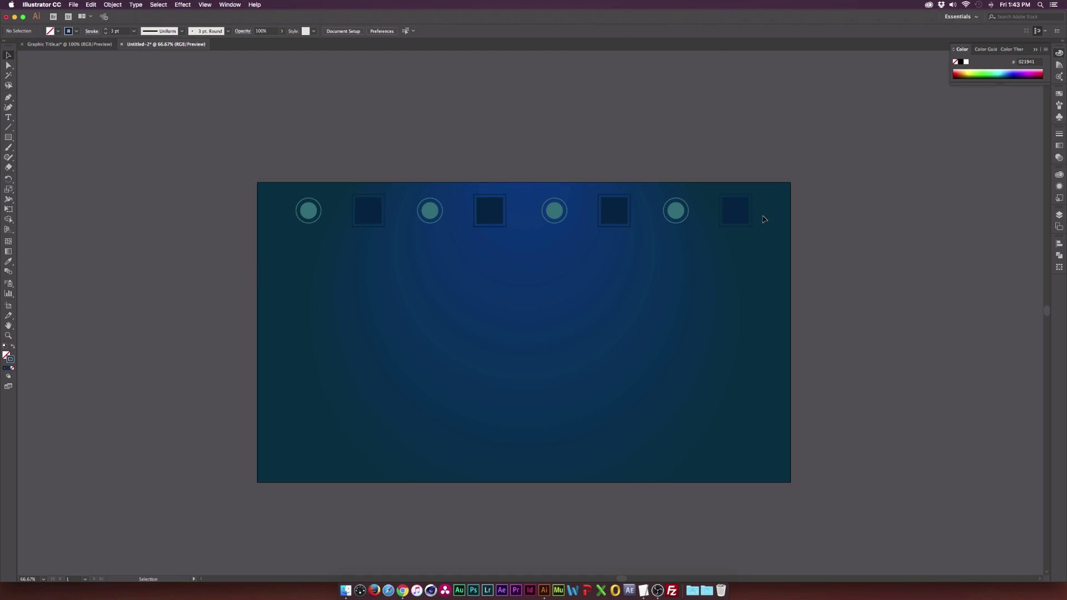
key(a)
drag(248, 258, 328, 189)
key(v)
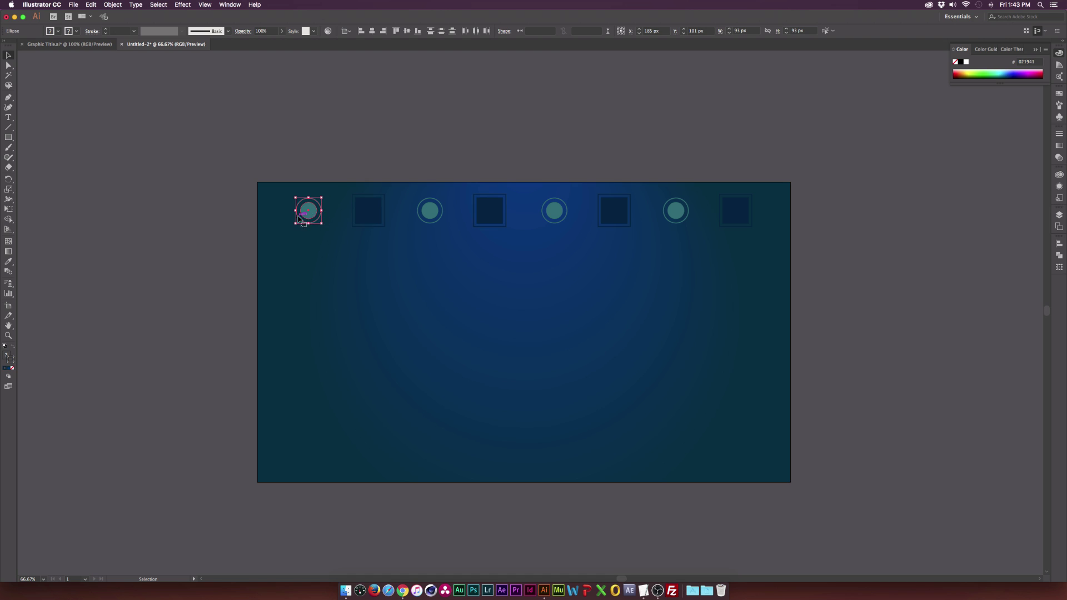
key(a)
key(v)
drag(314, 216, 799, 230)
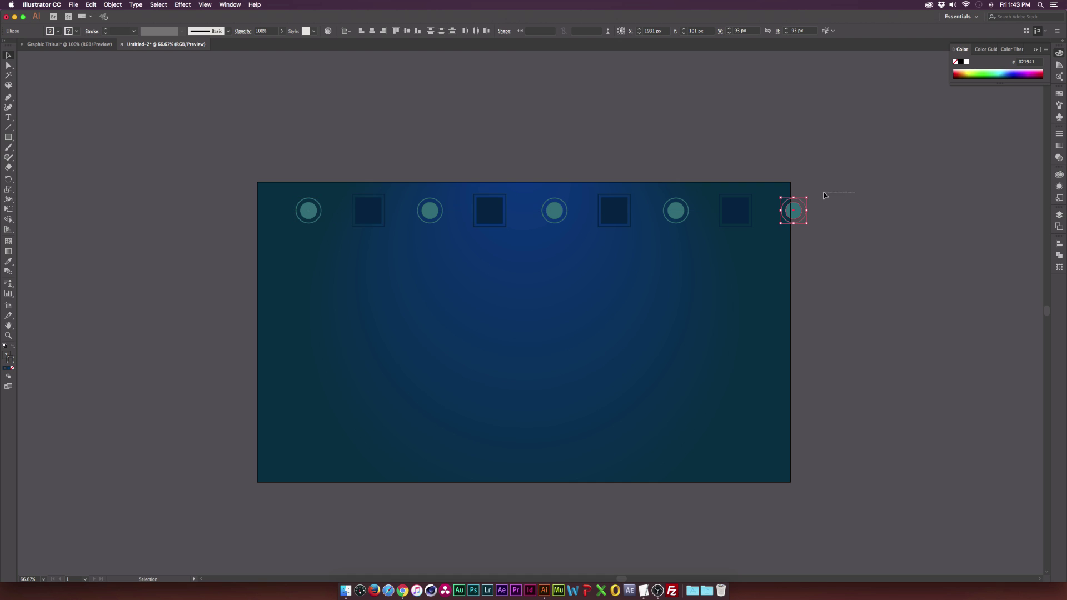
Step: Scale the nine-shape row proportionally to about 1758 px wide and centre it across the artboard
drag(800, 191, 281, 211)
drag(843, 158, 258, 261)
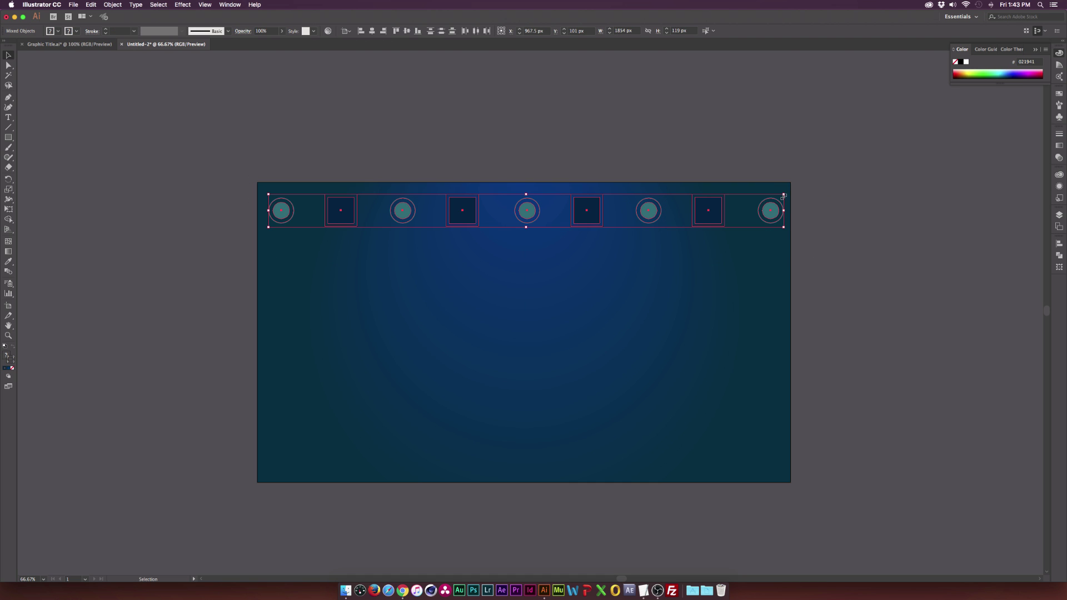
drag(784, 196, 734, 198)
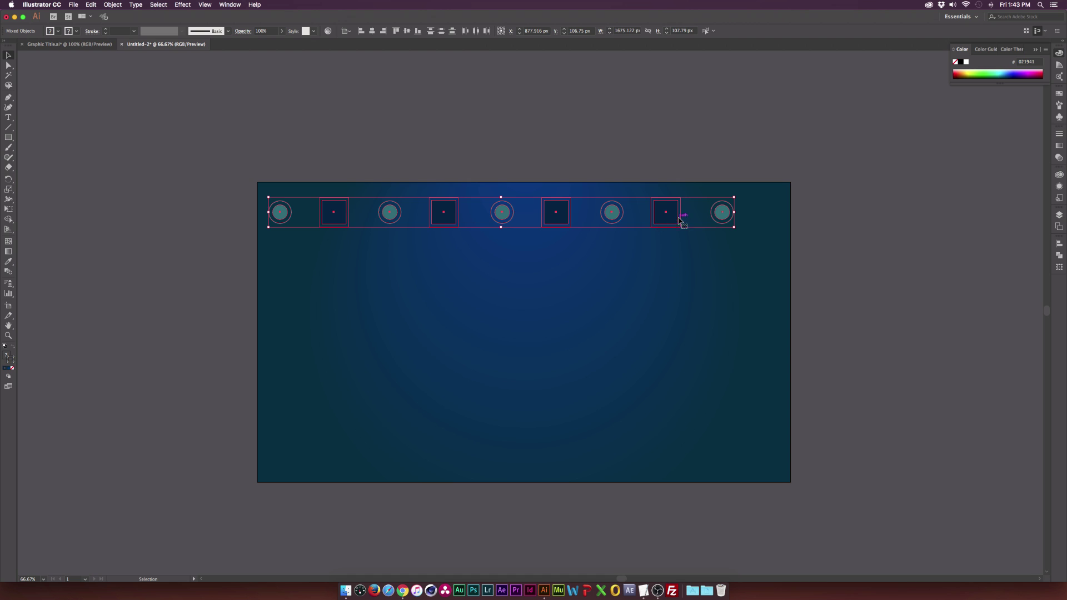
drag(679, 217, 711, 214)
click(351, 102)
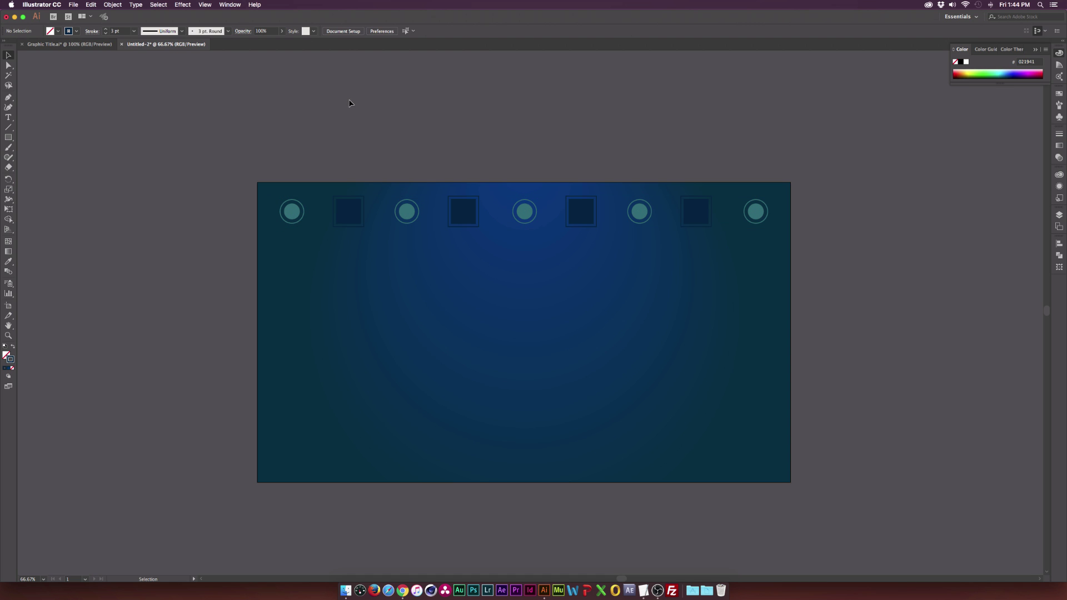
Step: Duplicate the row of nine shapes straight down to form a second row
drag(194, 152, 816, 249)
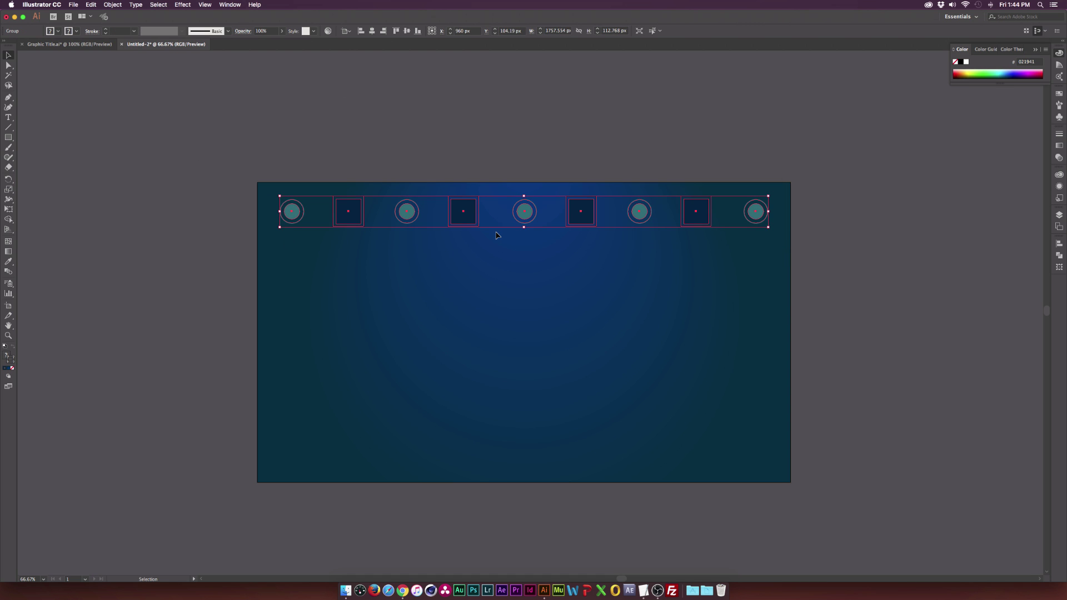
key(a)
key(v)
drag(468, 216, 468, 266)
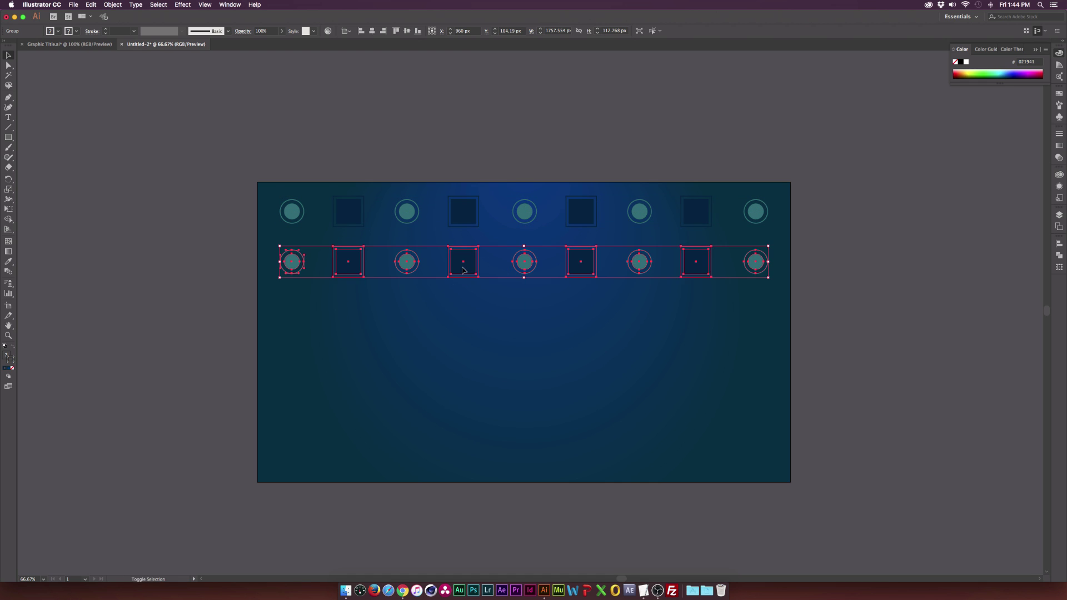
click(404, 317)
Step: Duplicate both rows straight down with the same spacing to make four rows
key(a)
drag(201, 301, 842, 140)
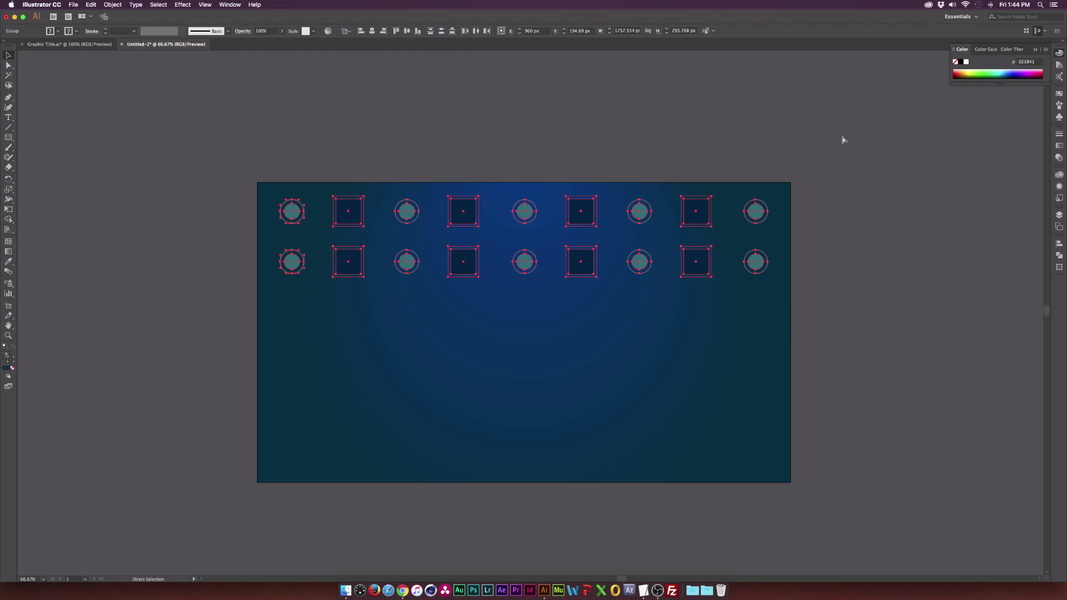
key(v)
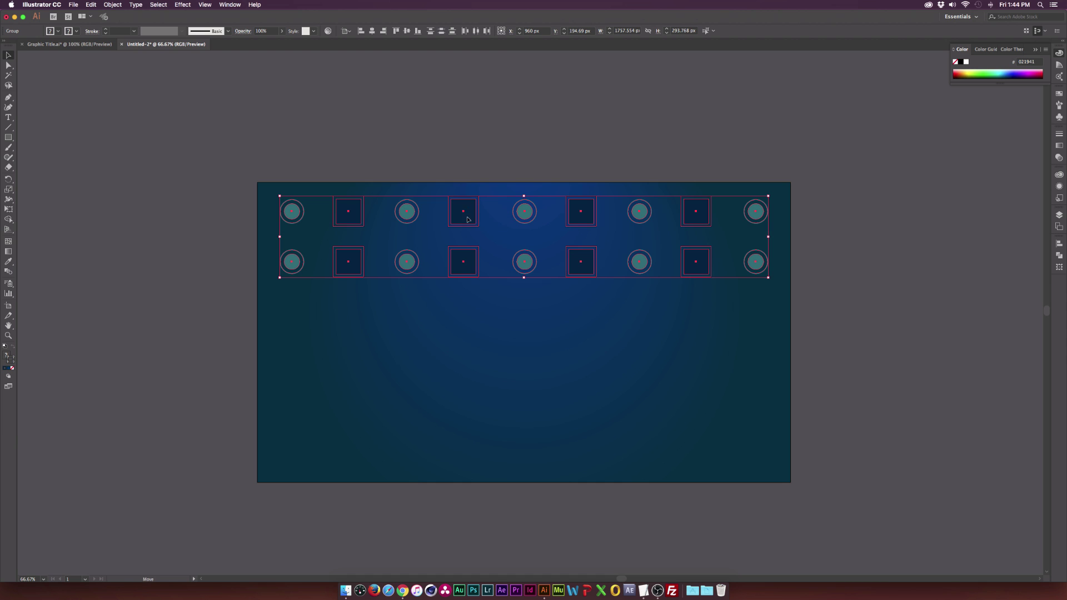
drag(460, 210, 792, 252)
click(303, 440)
Step: Group the four rows and duplicate them straight down to fill the rest of the artboard
drag(221, 428, 823, 167)
key(ctrl+g)
click(362, 236)
drag(460, 210, 458, 412)
click(160, 413)
Step: Delete the two surplus rows of shapes lying below the artboard
scroll(201, 389, down, 5)
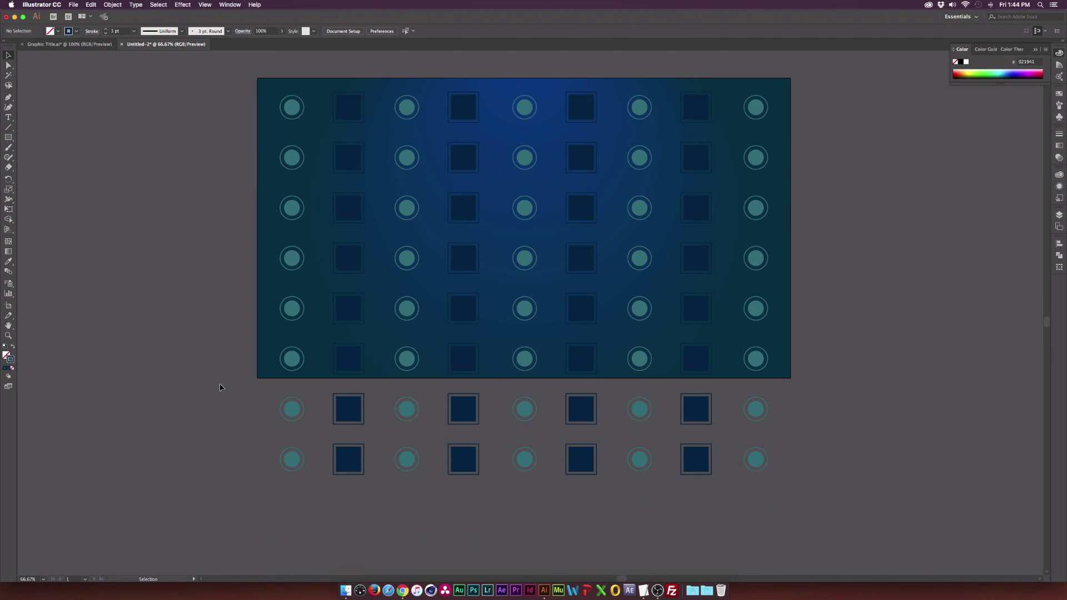
drag(220, 384, 877, 487)
key(Delete)
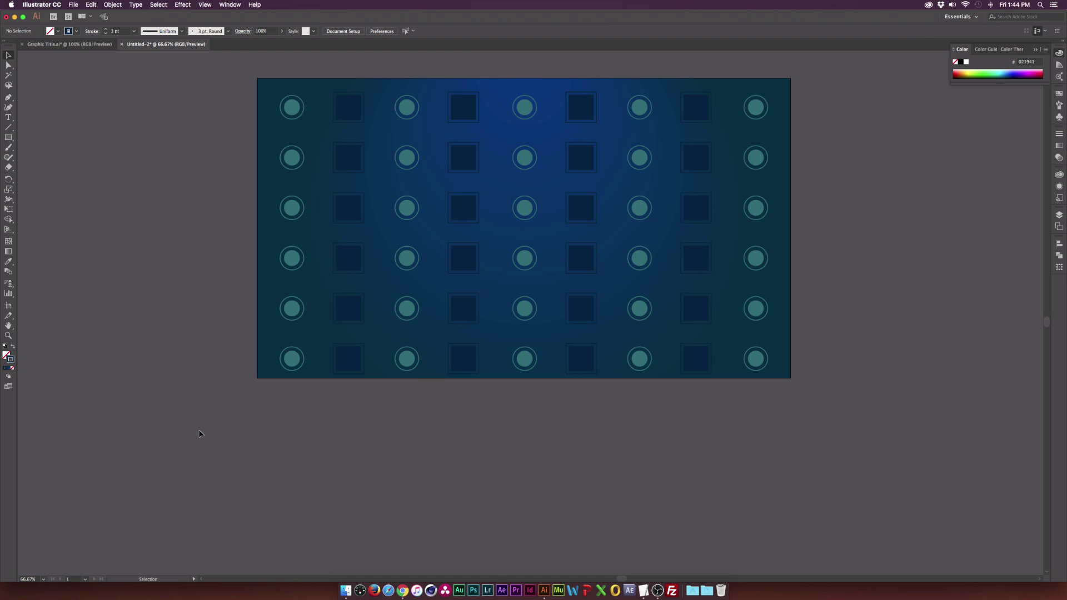
Step: Group all the circles and squares of the pattern and centre the group vertically on the artboard
scroll(647, 145, up, 1)
key(super+a)
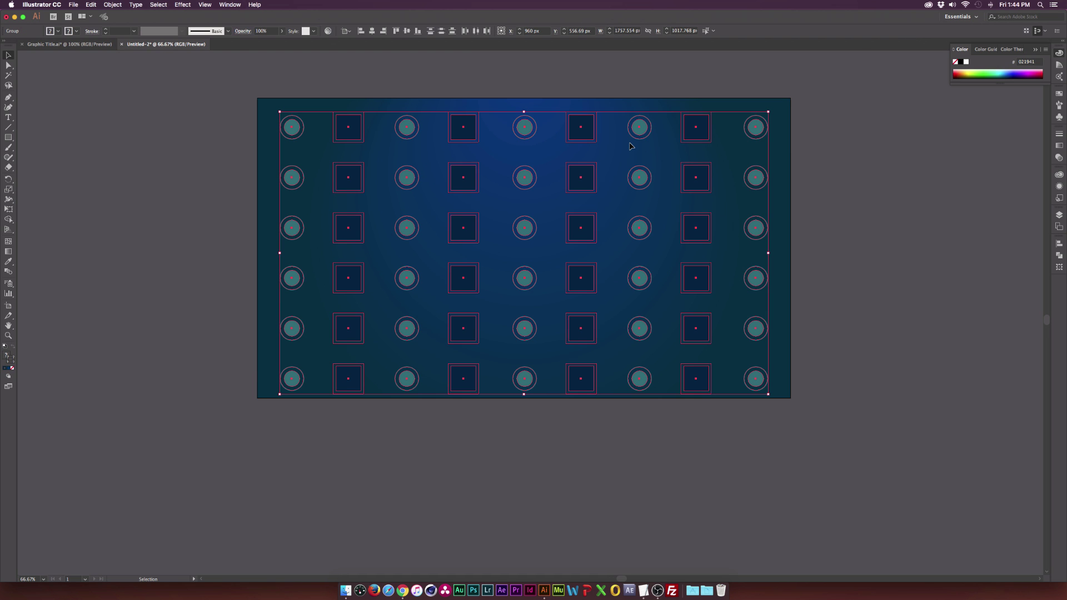
key(Up)
click(113, 4)
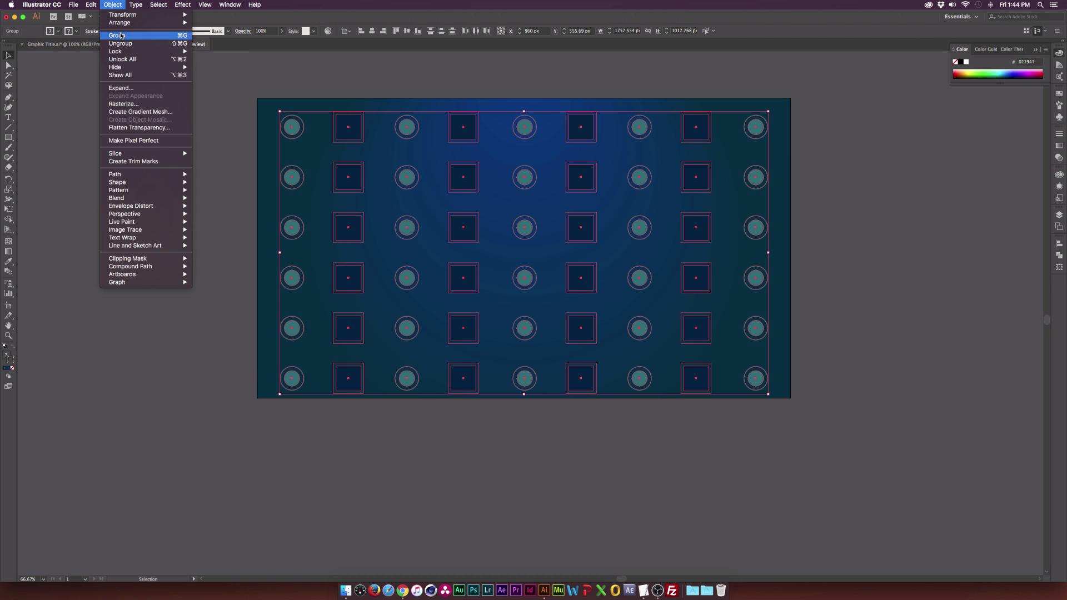
click(121, 36)
click(406, 30)
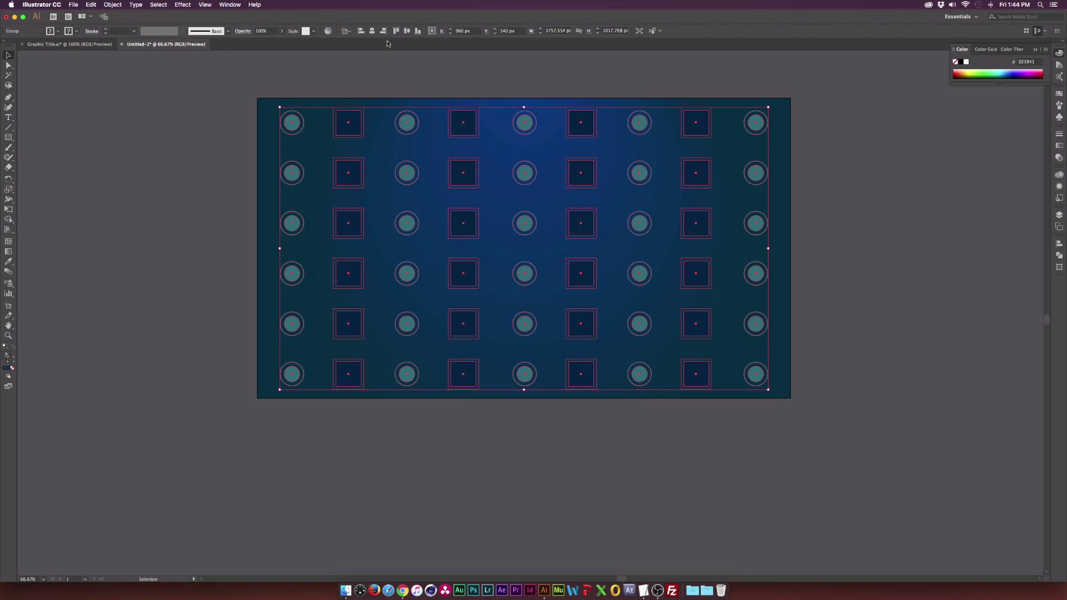
click(163, 223)
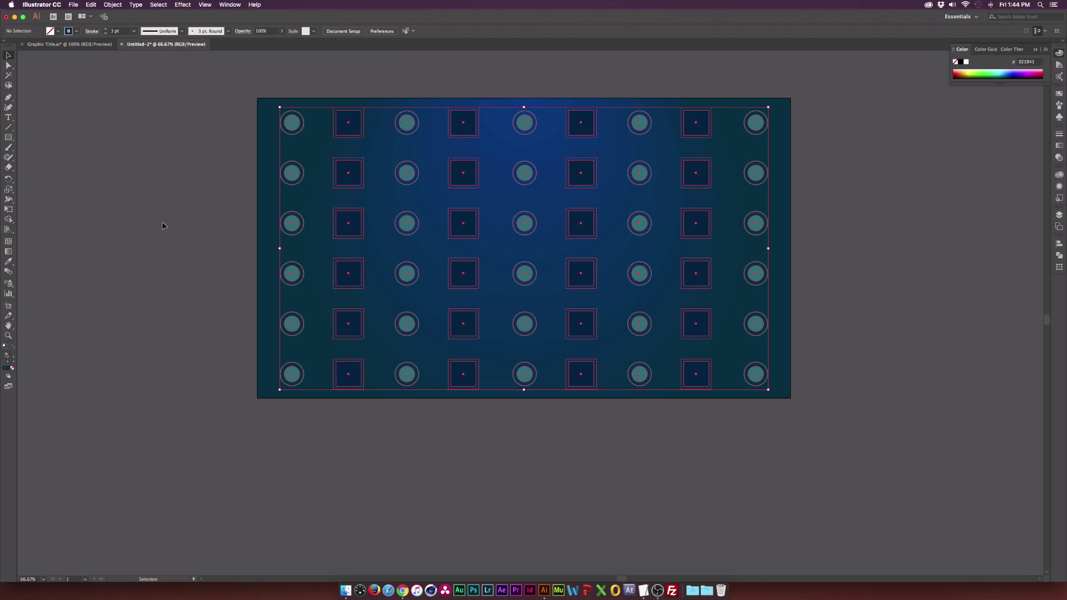
Step: Show the hidden ribbon pieces and the Graphic Titles text in Layer 1
click(1059, 216)
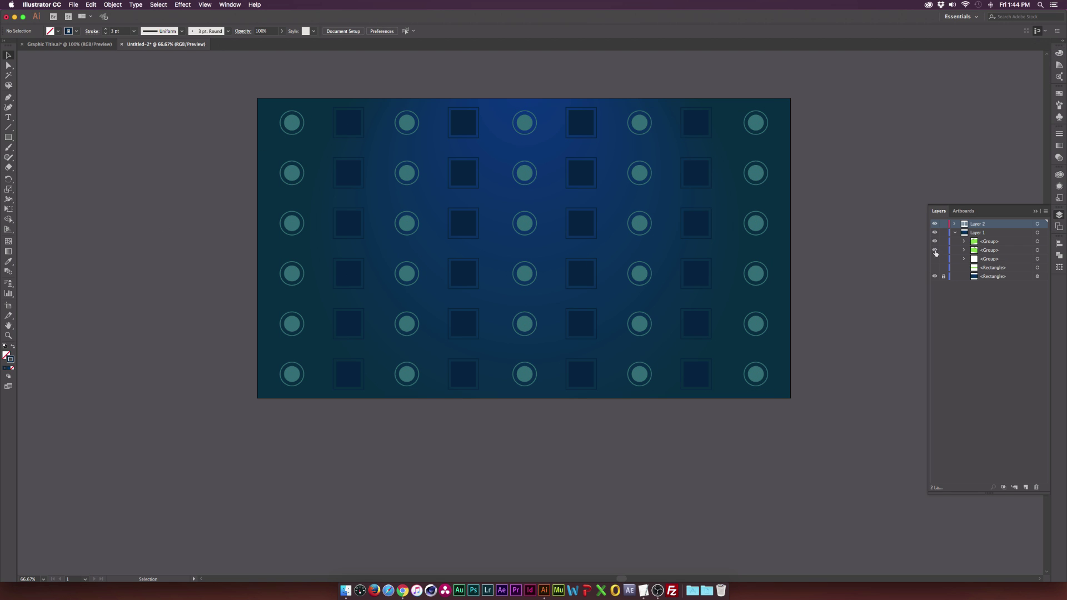
click(934, 268)
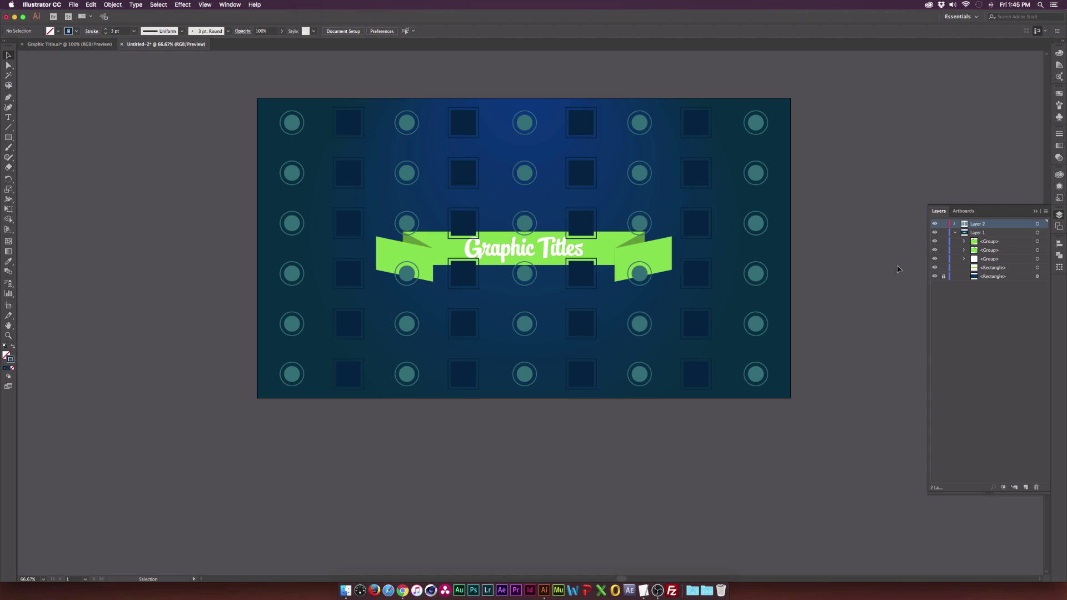
Step: Move Layer 2 below Layer 1 and place the gradient background rectangle in Layer 2, beneath the pattern group
click(976, 232)
drag(978, 245, 979, 284)
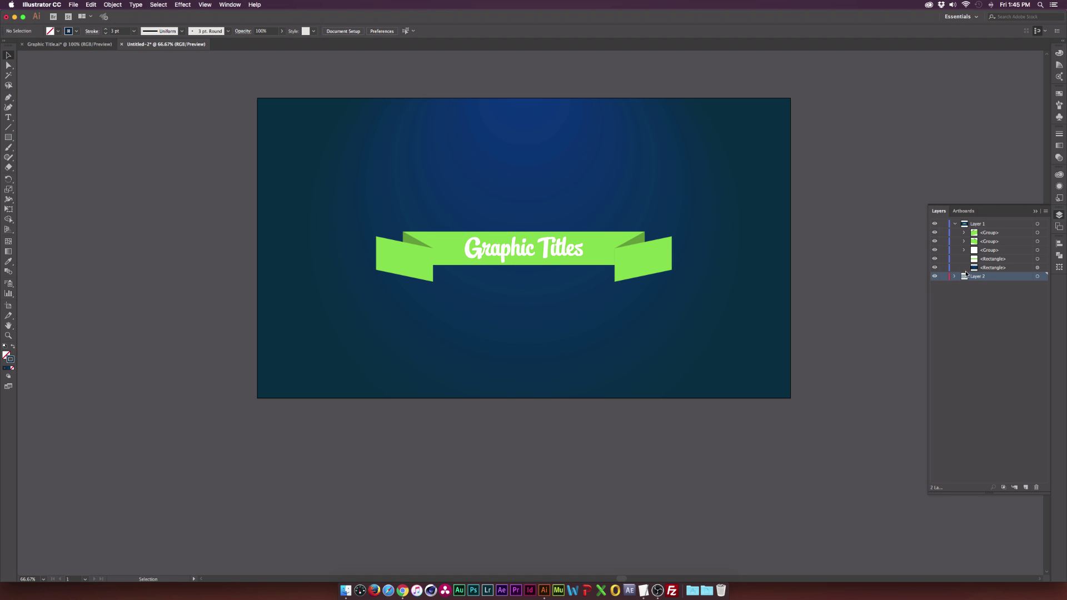
click(956, 278)
drag(983, 285, 983, 289)
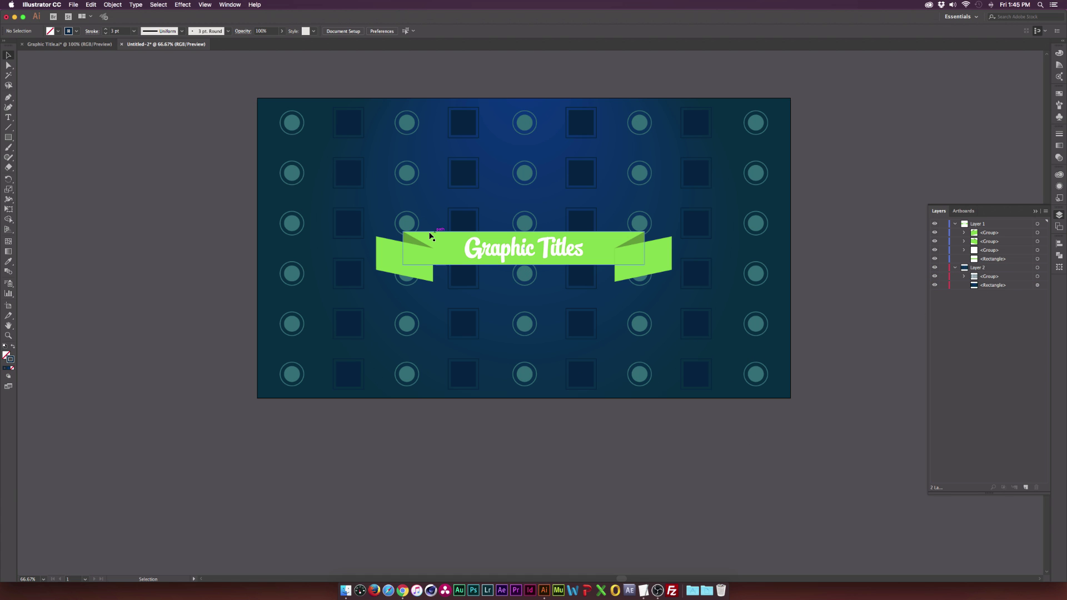
Step: Lock Layer 1 and the background rectangle, and delete the middle five shapes of the two centre rows around the ribbon
click(944, 224)
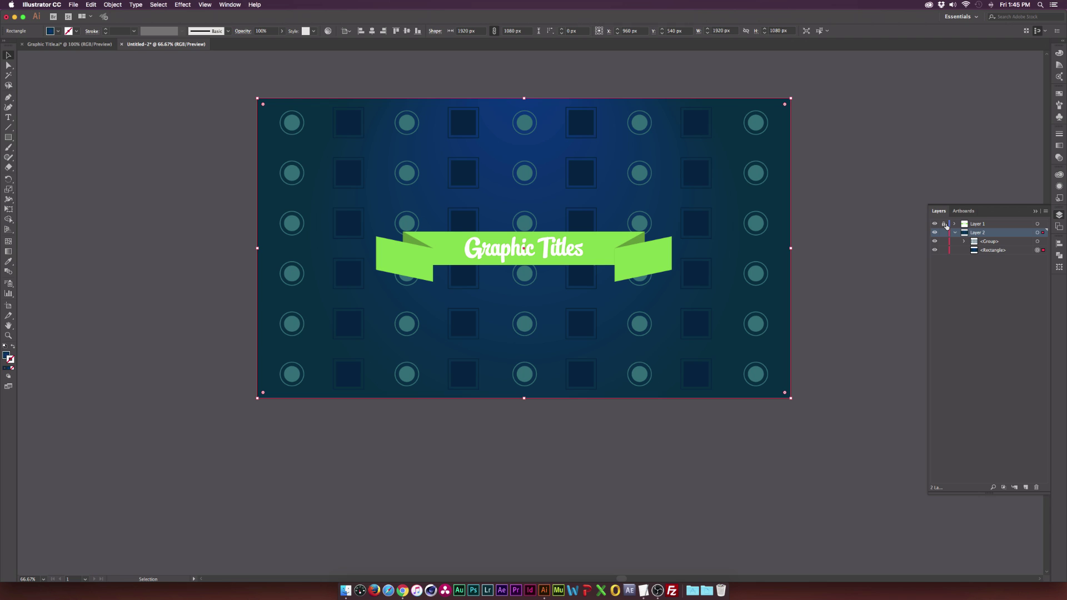
click(944, 251)
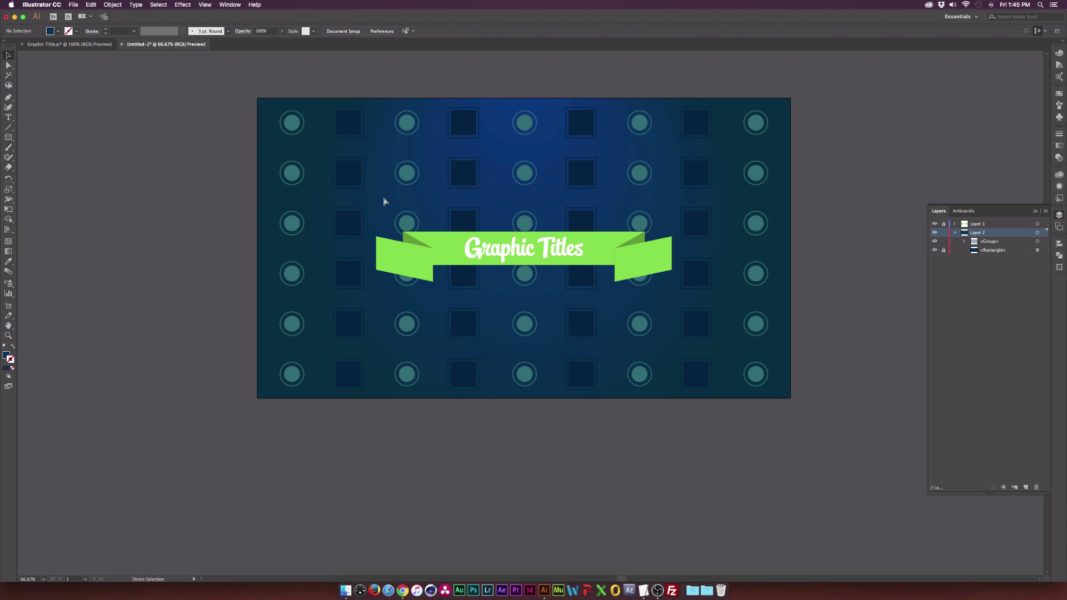
drag(425, 220, 661, 291)
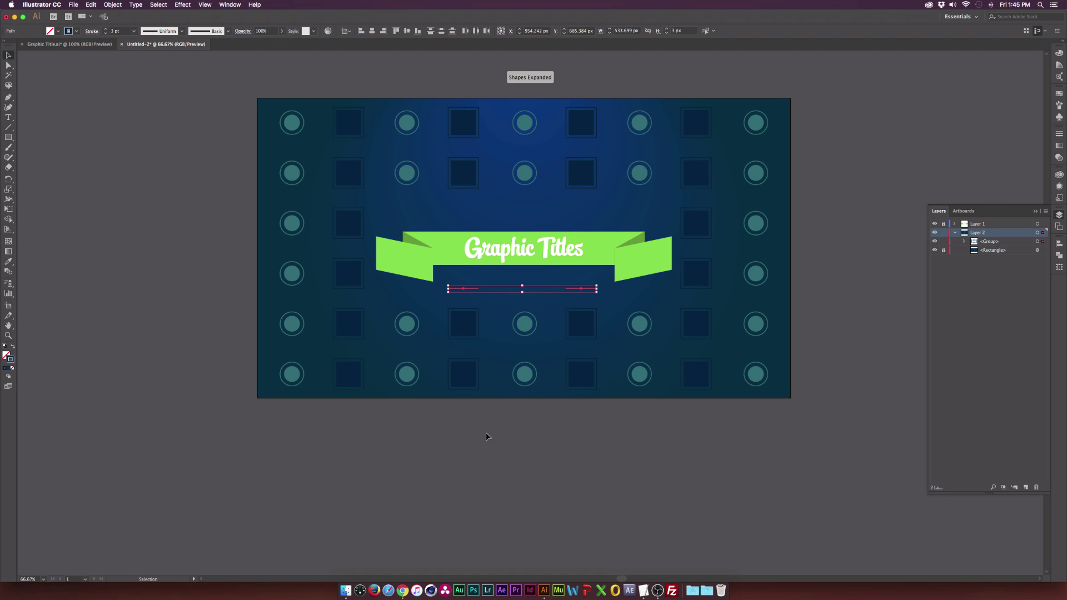
click(454, 444)
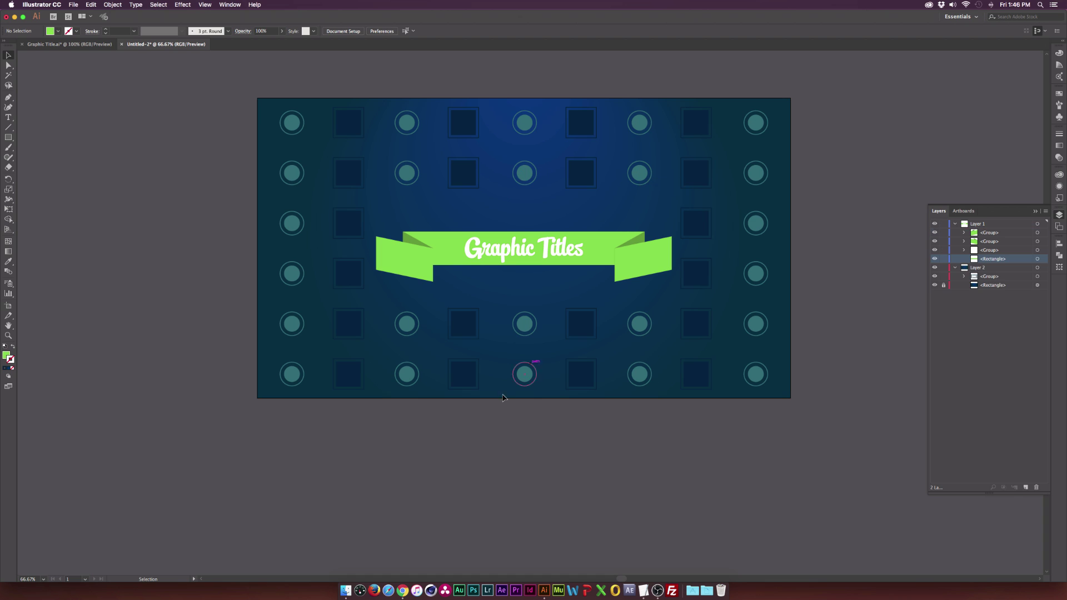
Step: Copy the ribbon's central rectangle, paste it in front, and enlarge the copy about its centre to about 930 × 166 px
click(581, 249)
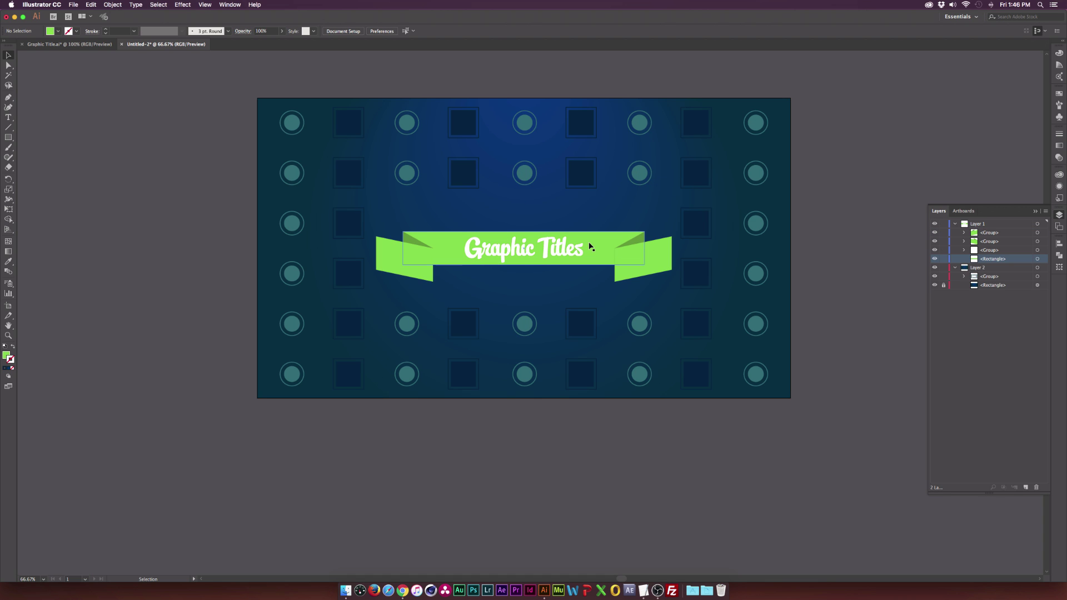
key(a)
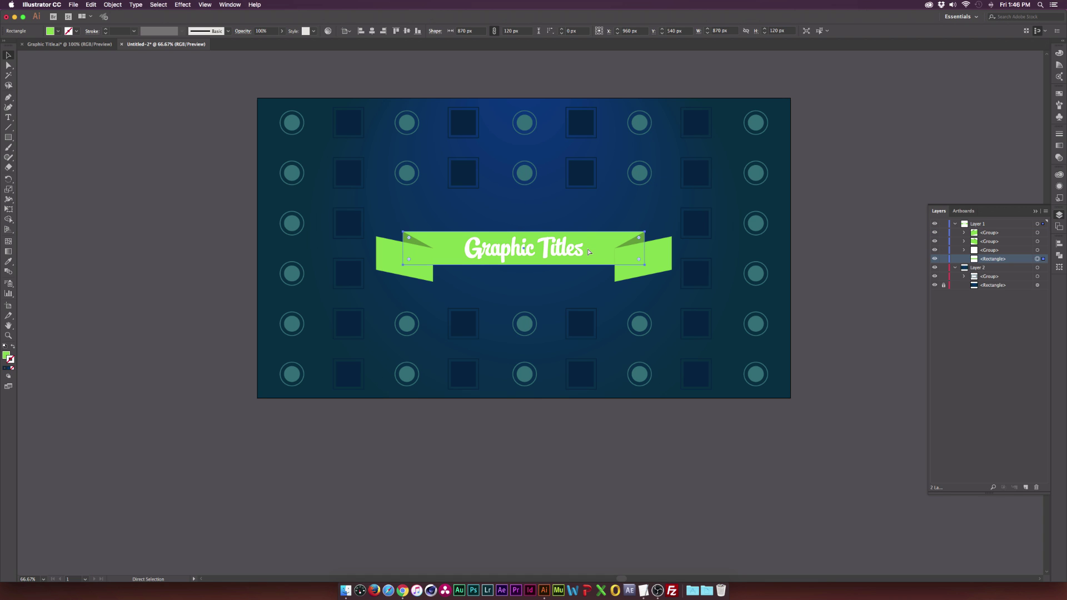
key(super+c)
key(super+f)
key(v)
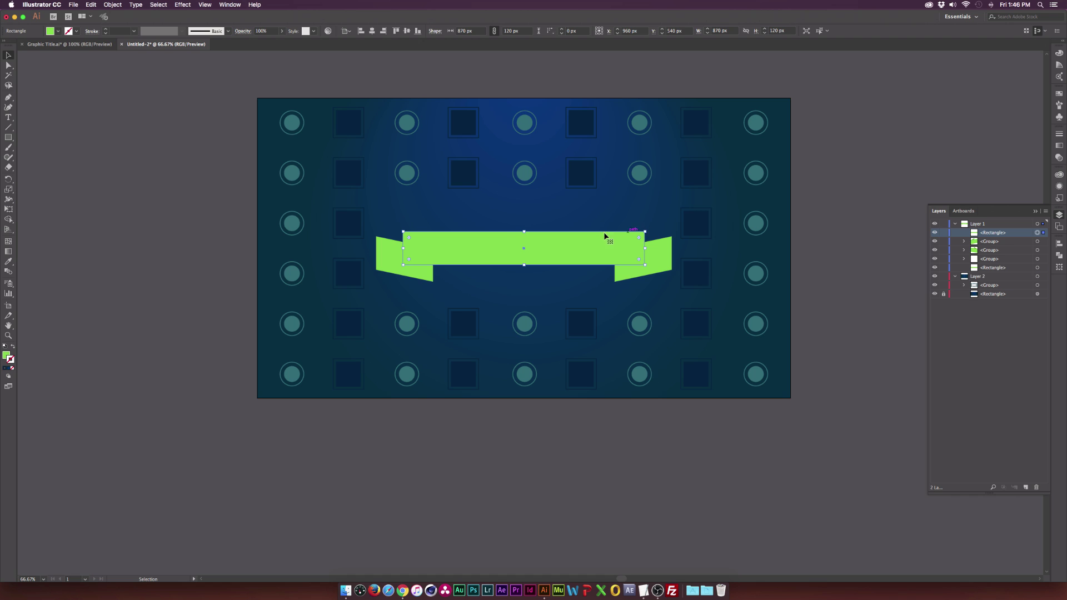
drag(525, 230, 653, 225)
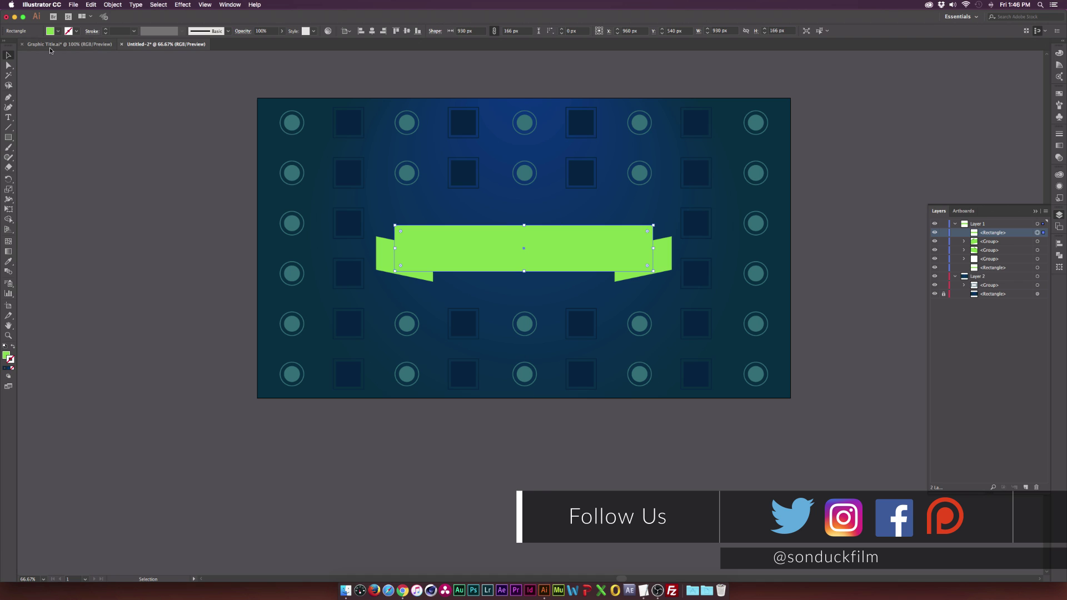
Step: Remove the enlarged rectangle's fill and open its stroke colour swatches
click(55, 35)
click(5, 44)
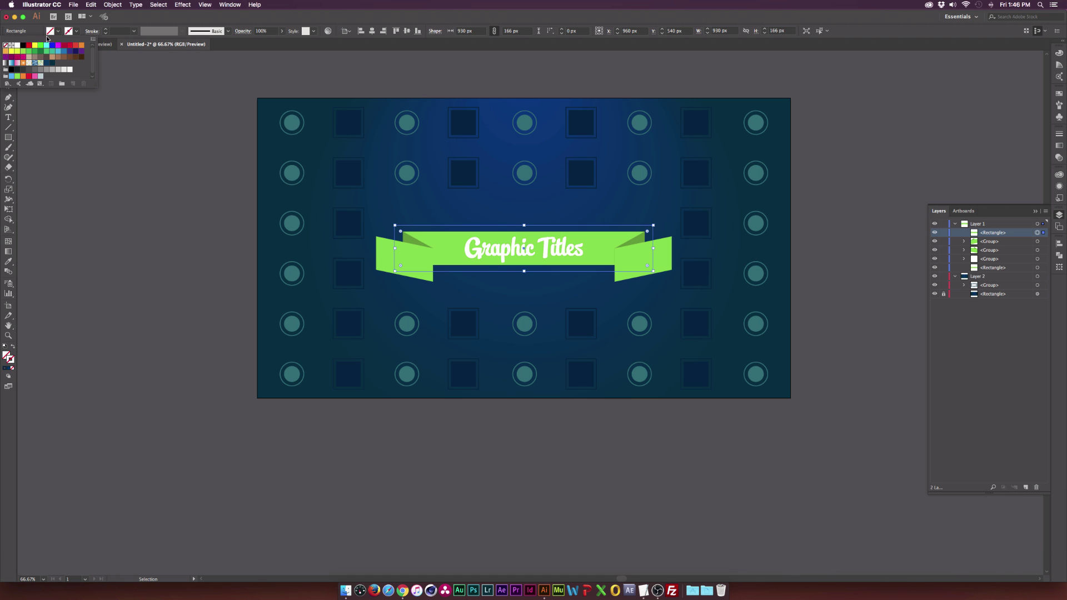
click(77, 31)
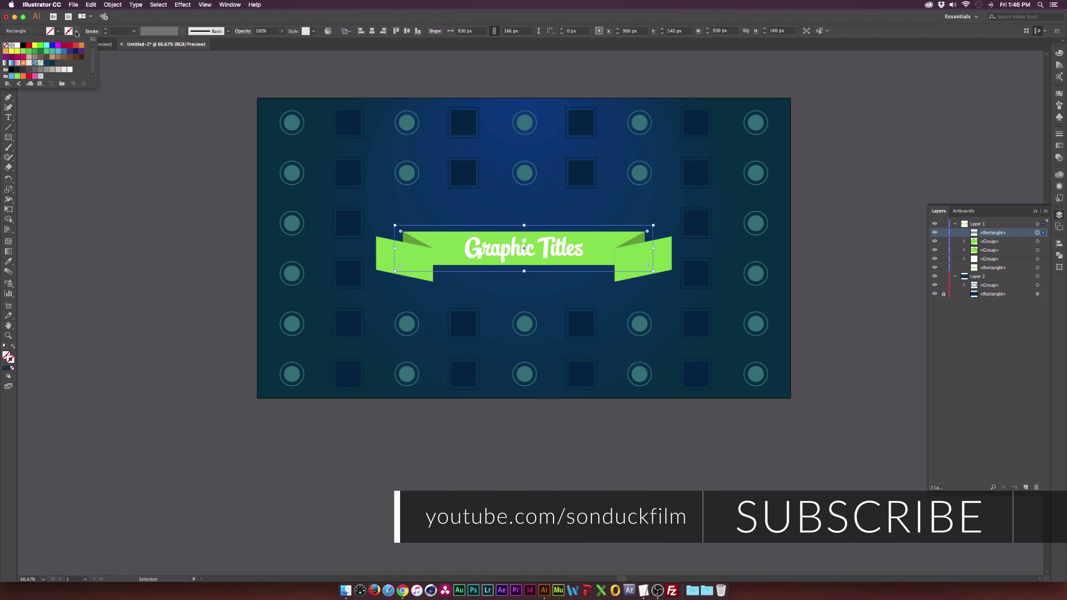